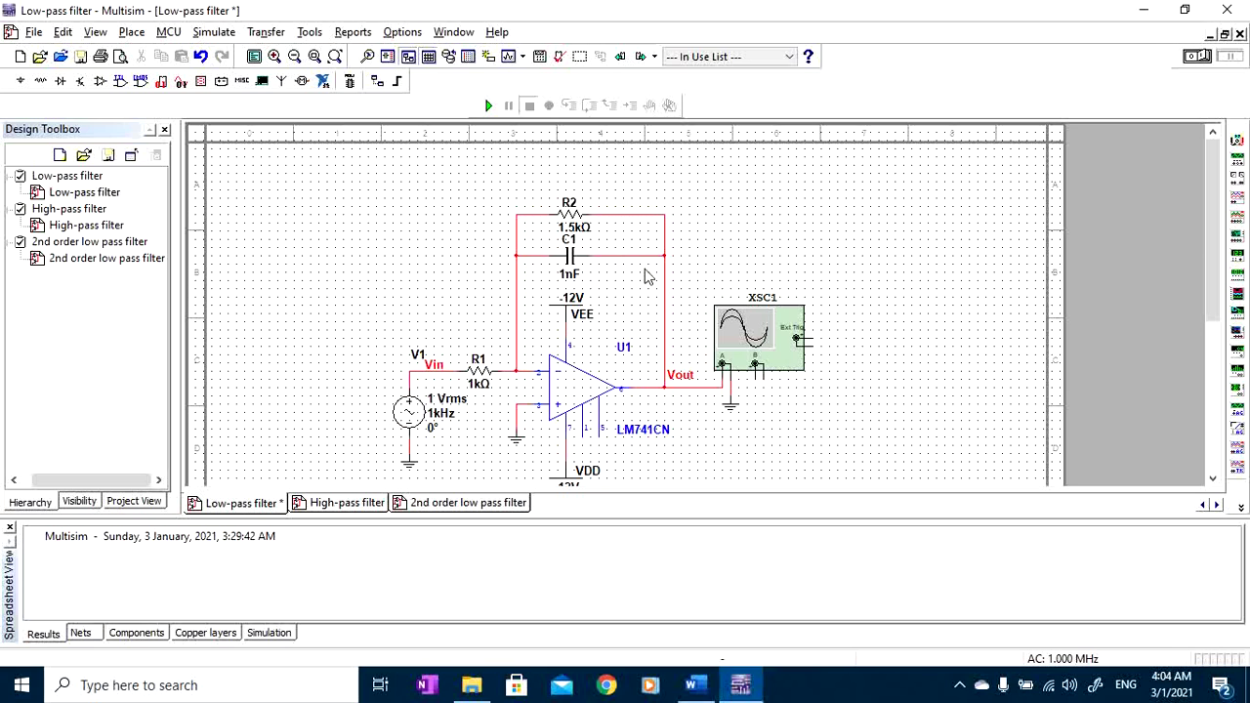
# Examine the low-pass filter circuit, including its parallel R2 and C1 feedback branch.
pyautogui.press('F9')
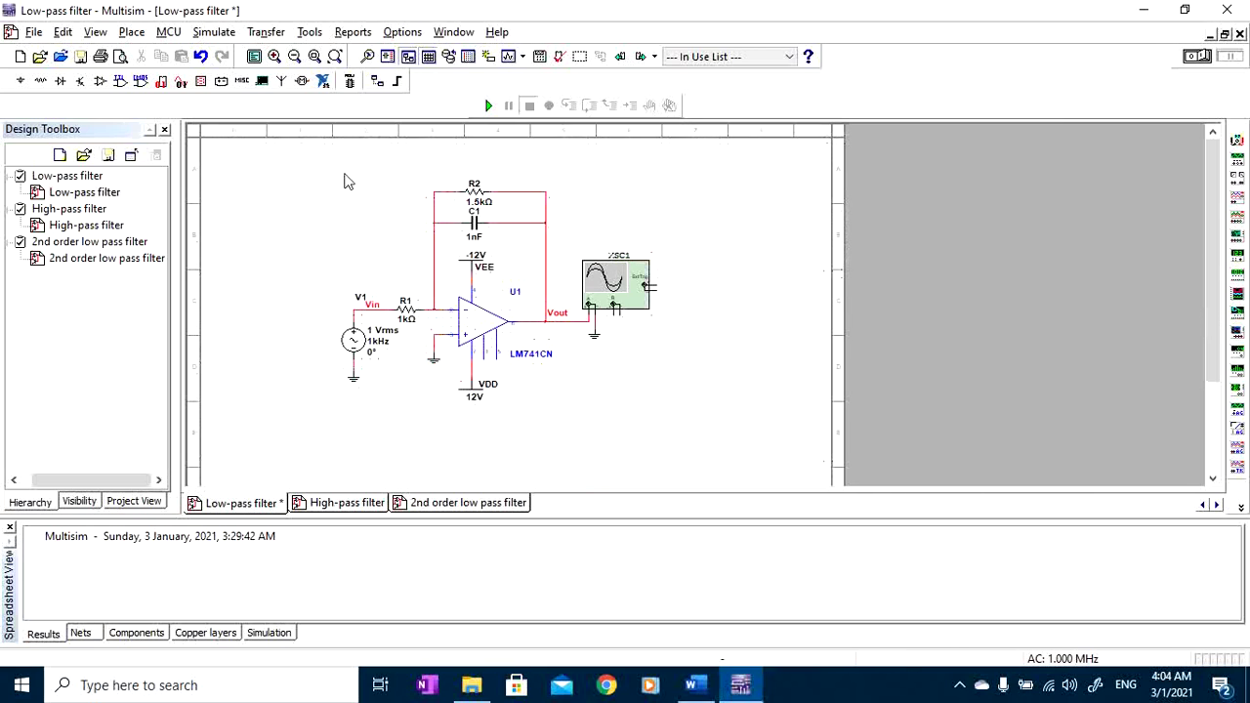
pyautogui.moveTo(299, 162); pyautogui.dragTo(695, 431)
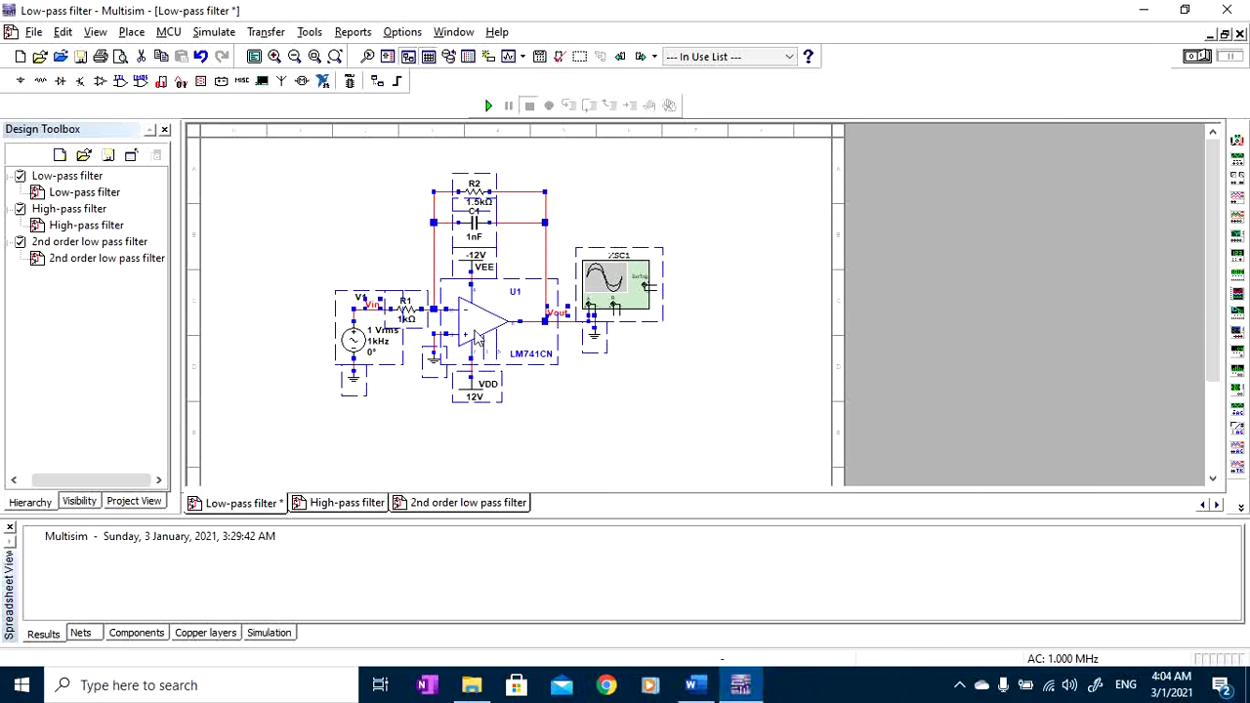
pyautogui.click(536, 376)
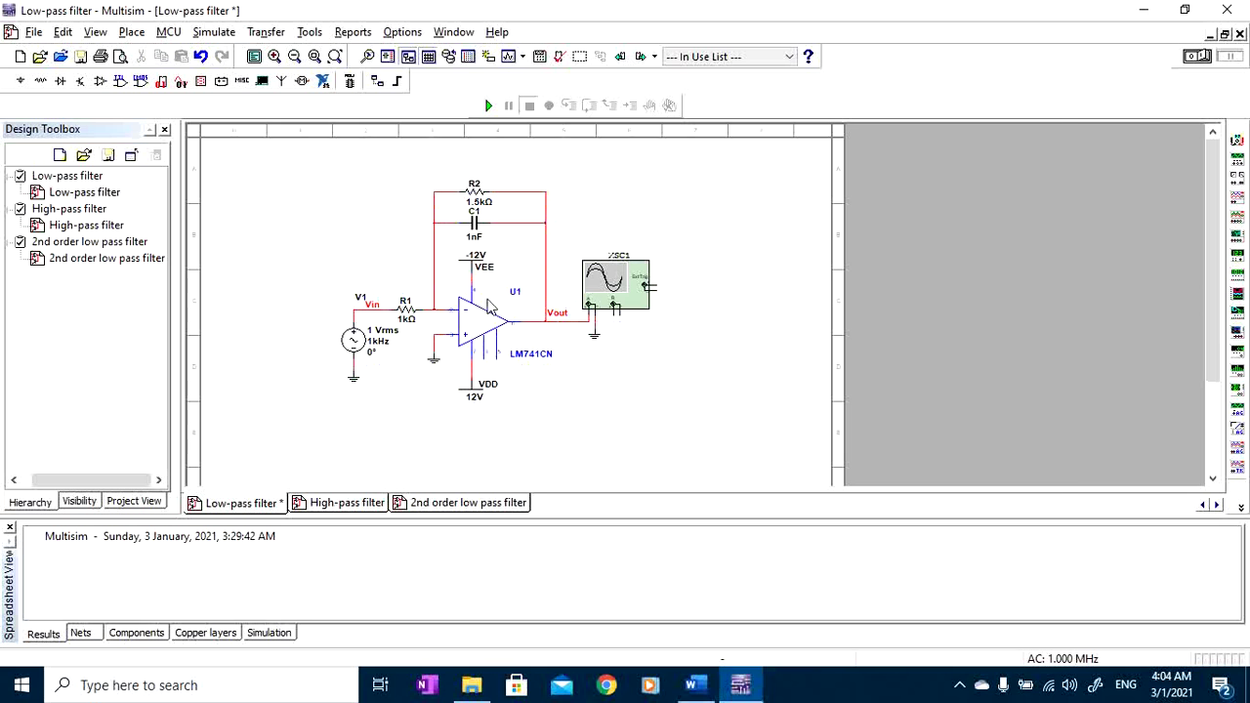
pyautogui.press('F8')
pyautogui.press('F8')
pyautogui.press('F8')
pyautogui.press('F9')
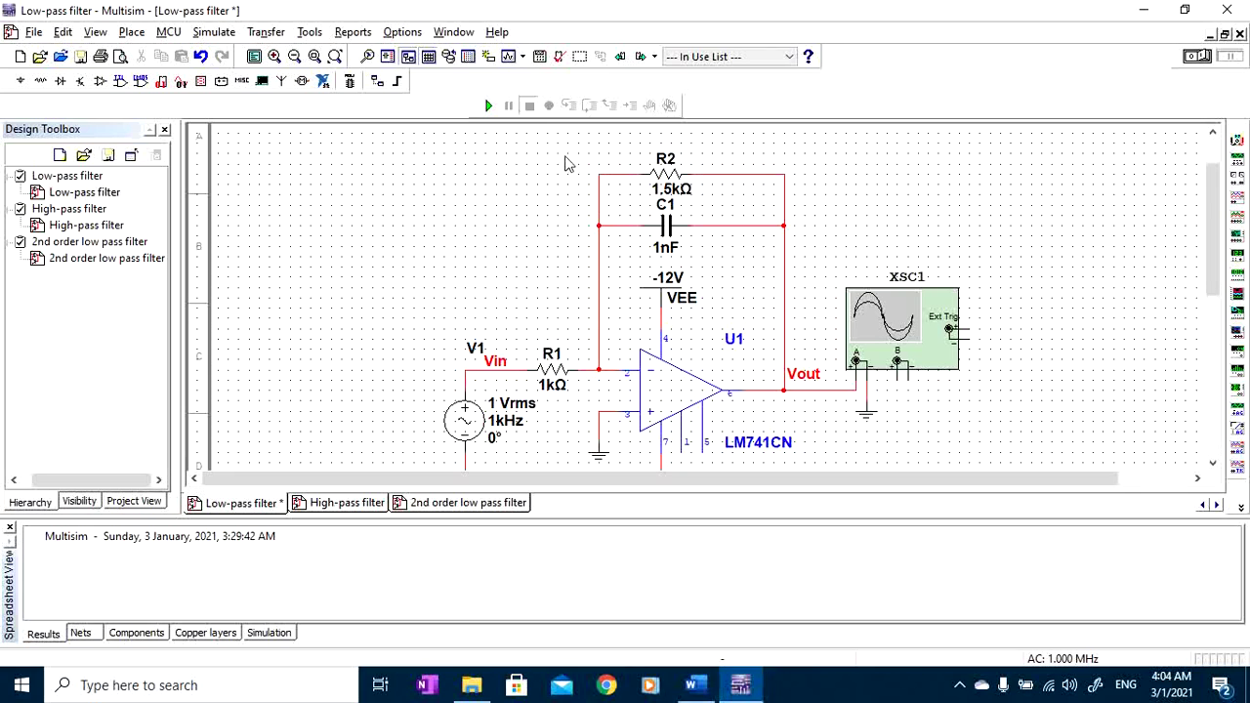
pyautogui.moveTo(561, 146); pyautogui.dragTo(861, 256)
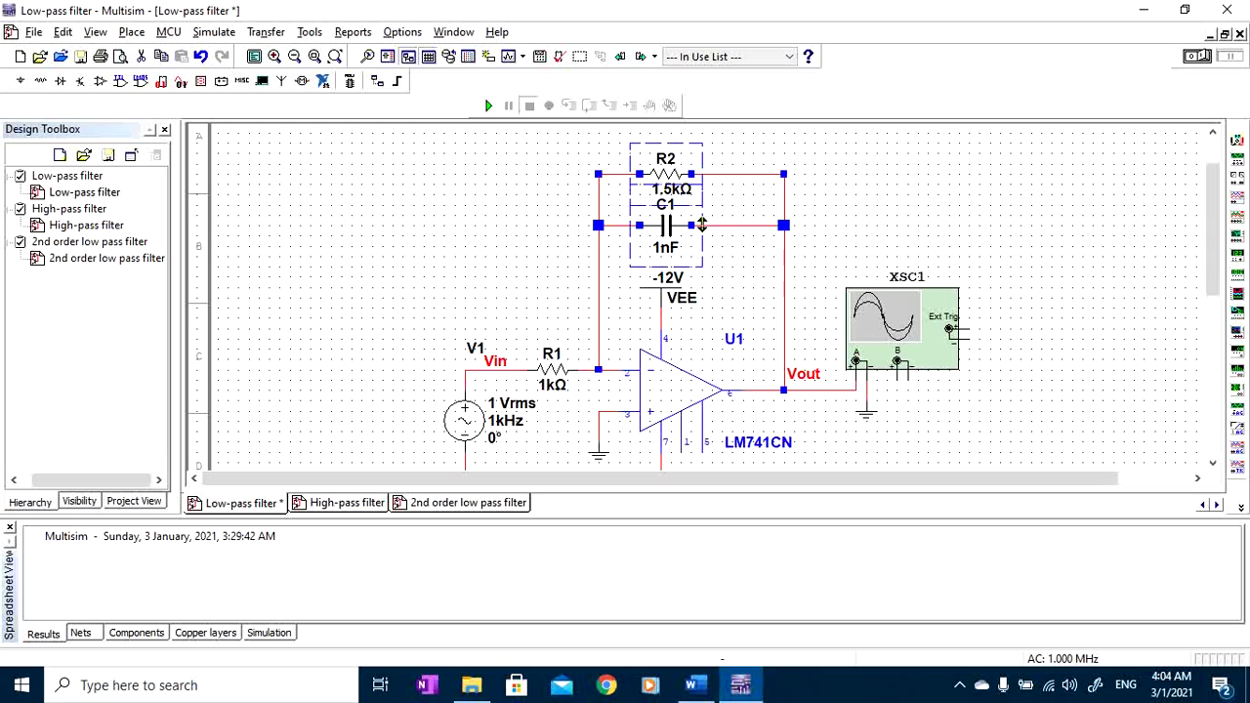
pyautogui.click(834, 205)
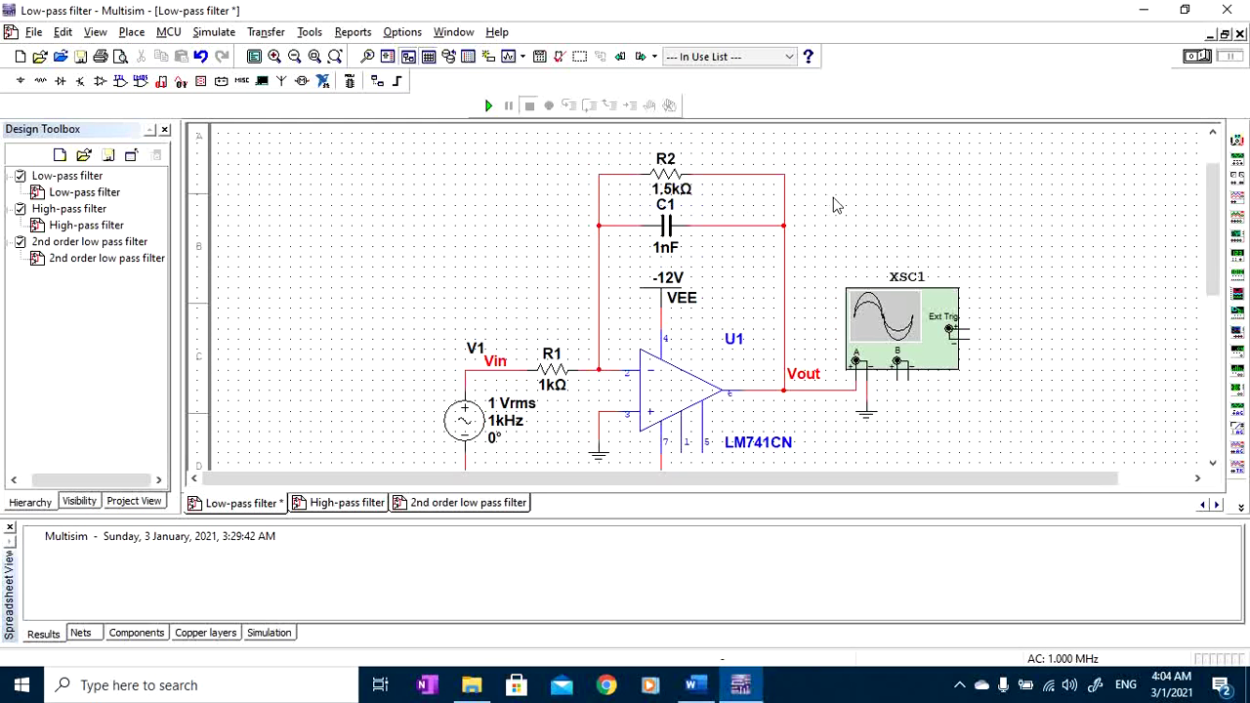
# Switch to the Word report to review the first-order low-pass cut-off frequency calculation, and return to Multisim.
pyautogui.click(691, 684)
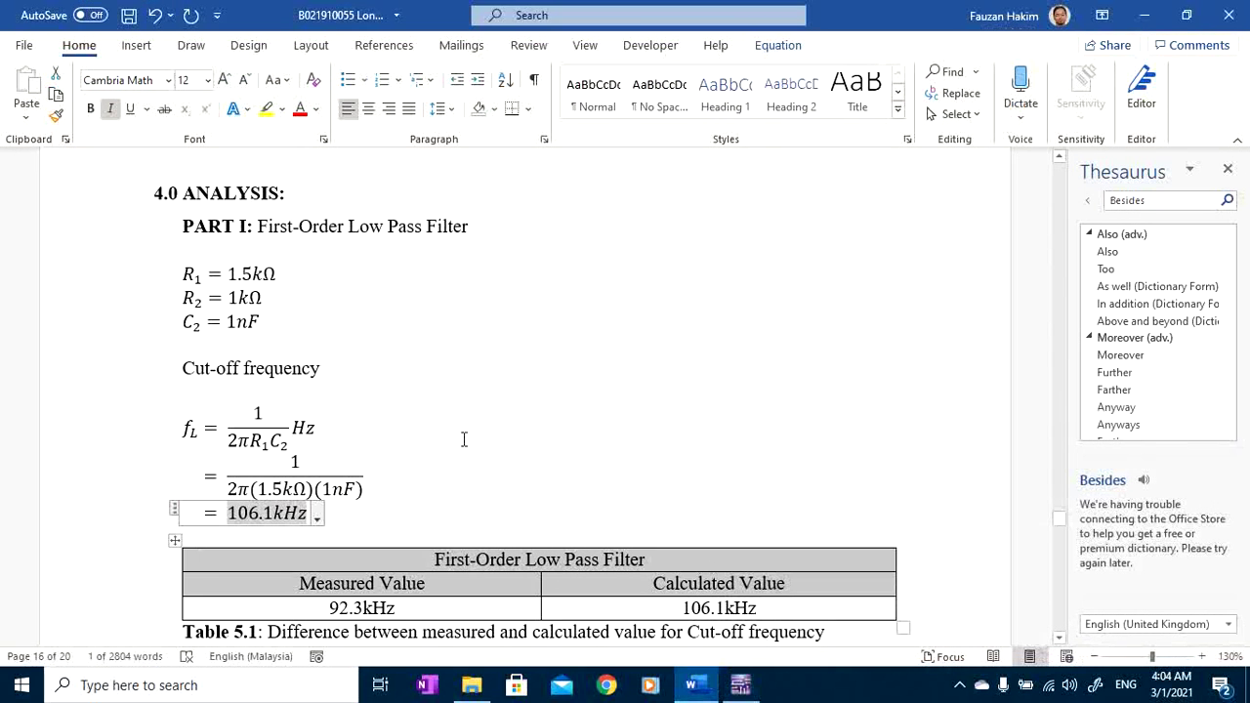
pyautogui.click(332, 444)
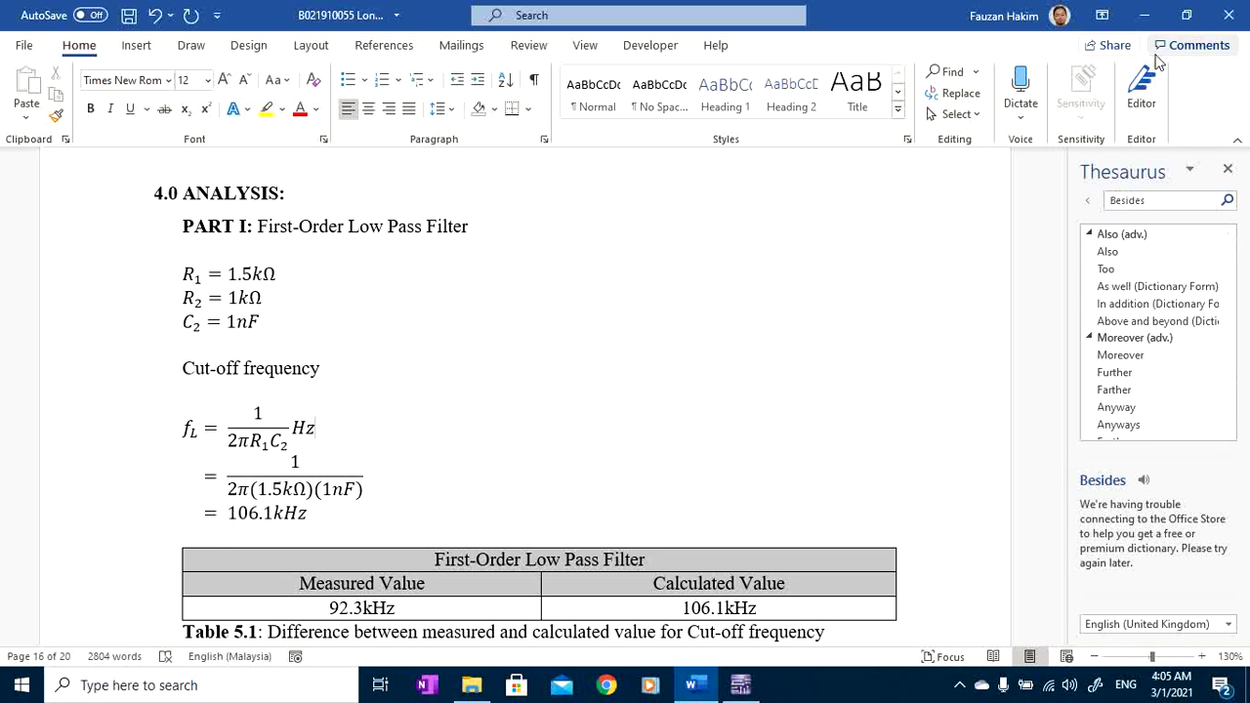
pyautogui.hotkey('alt', 'Tab')
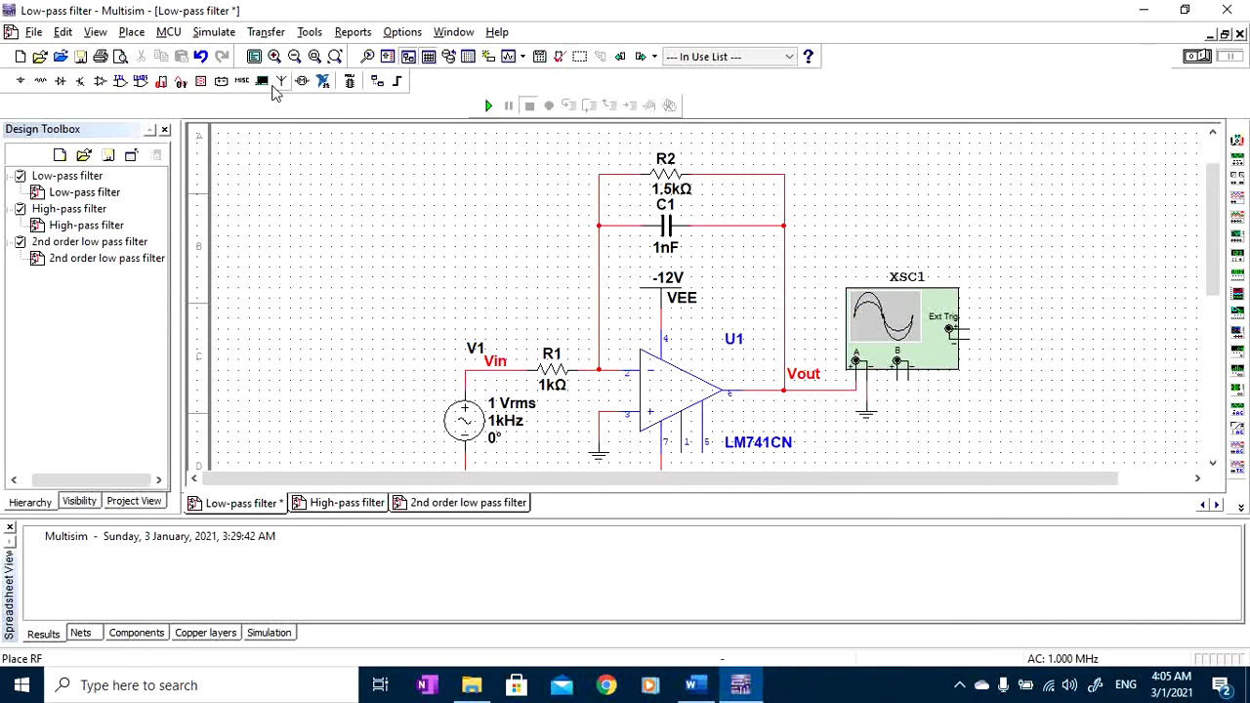
# Run an AC Analysis of V(vout)/V(vin) from 1 kHz to 1 MHz with a decade sweep, 10 points per decade and linear vertical scale.
pyautogui.scroll(-1, 447, 309)
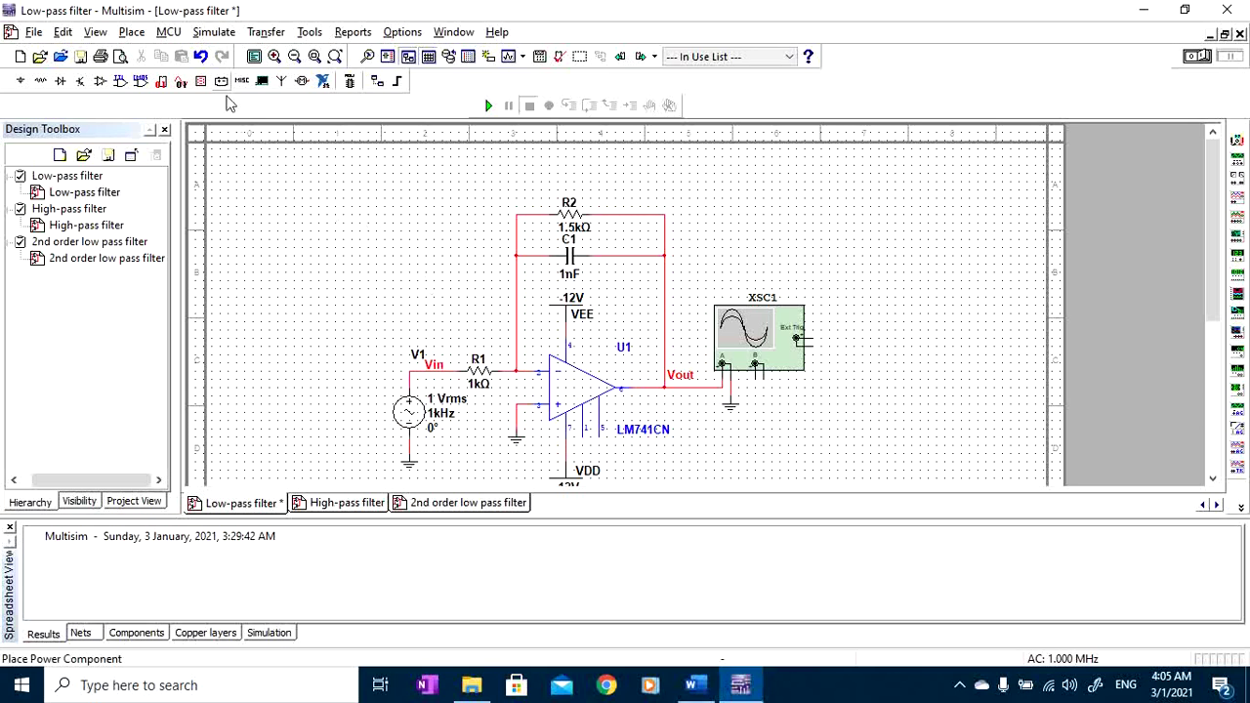
pyautogui.click(217, 33)
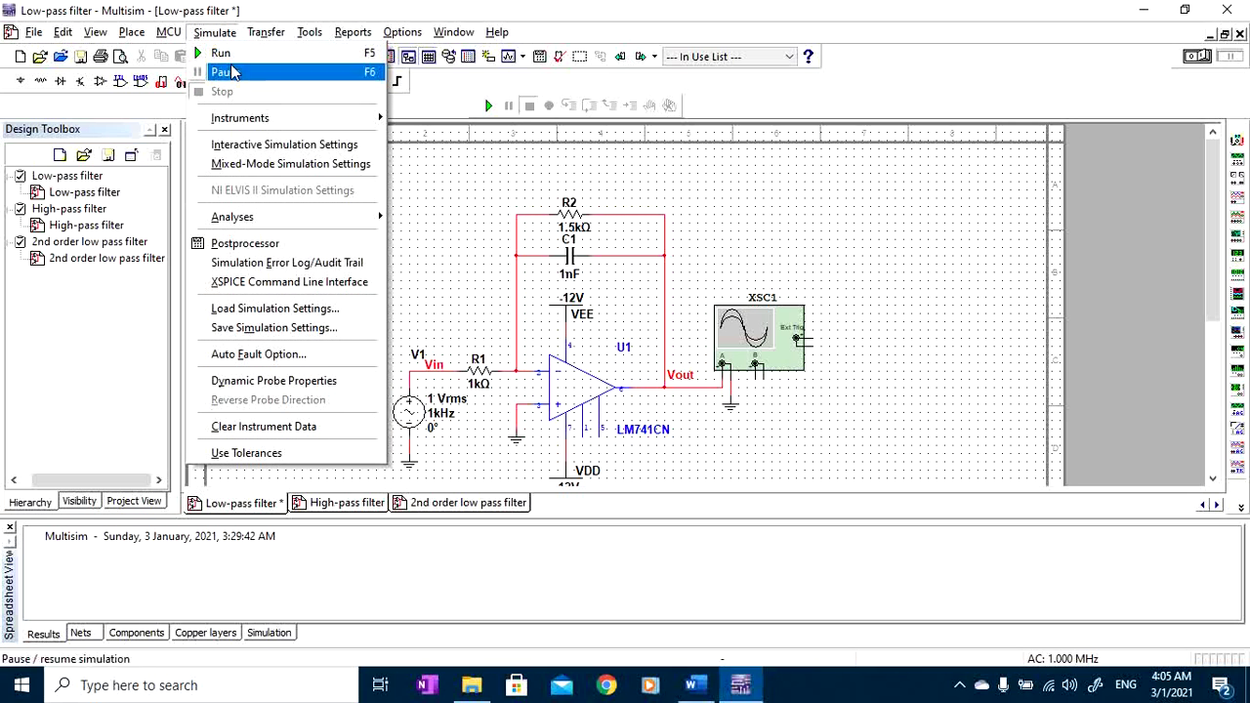
pyautogui.moveTo(263, 220)
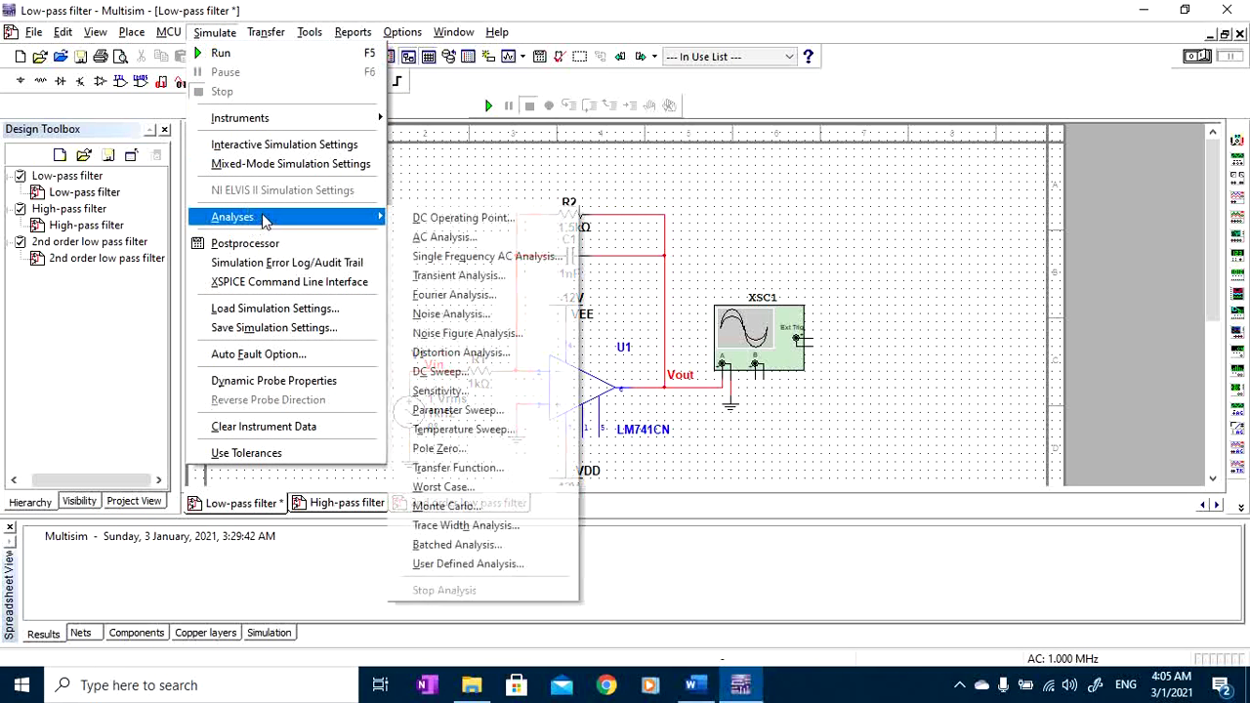
pyautogui.click(416, 236)
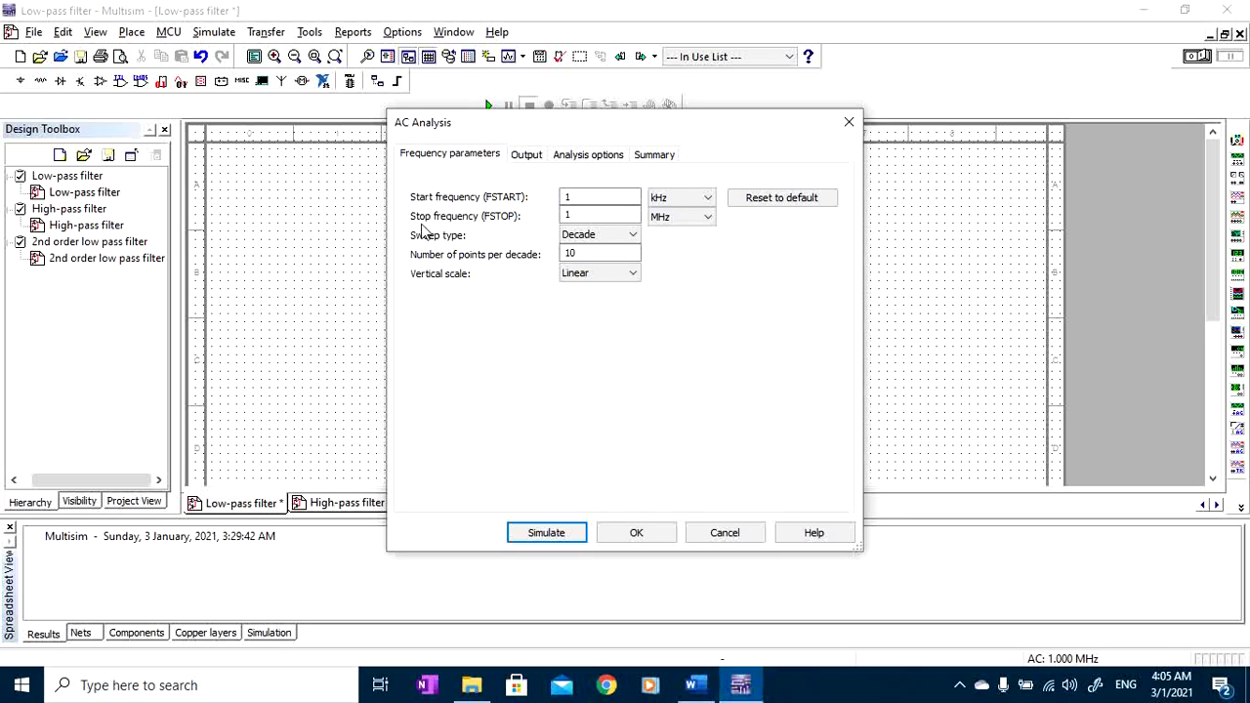
pyautogui.click(576, 196)
pyautogui.moveTo(583, 196); pyautogui.dragTo(540, 198)
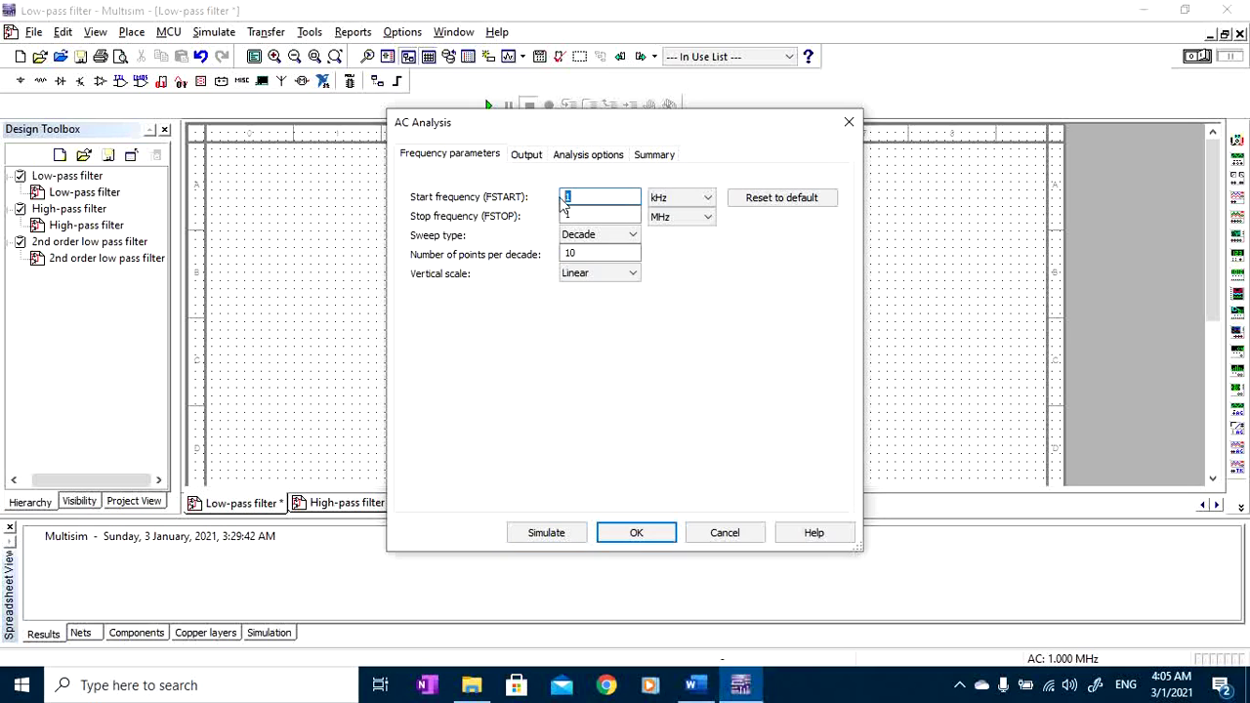
pyautogui.click(581, 214)
pyautogui.moveTo(580, 214); pyautogui.dragTo(545, 217)
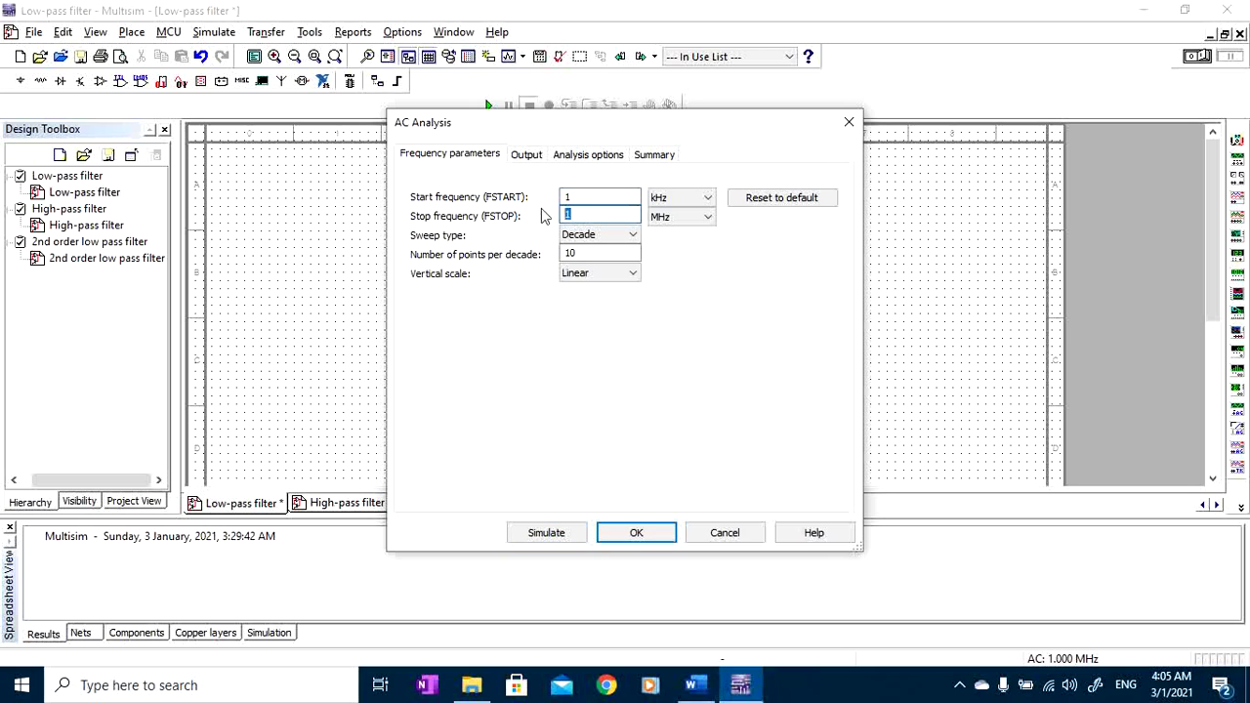
pyautogui.click(527, 156)
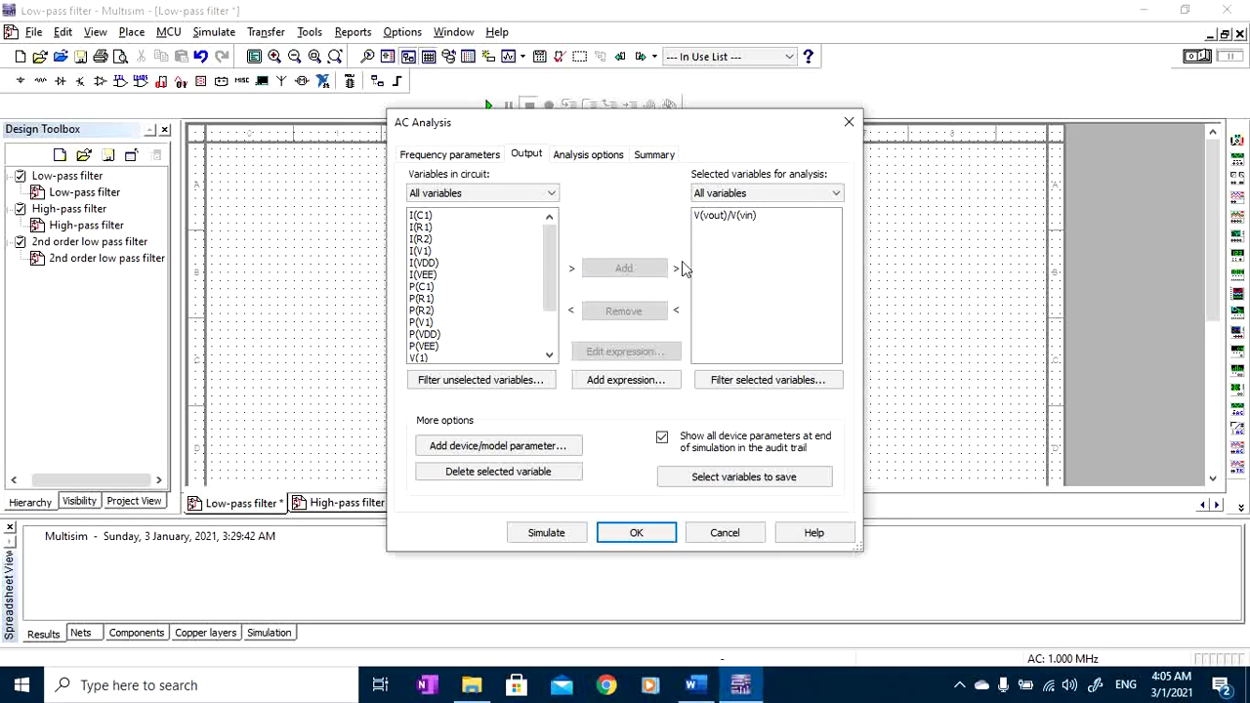
pyautogui.click(478, 156)
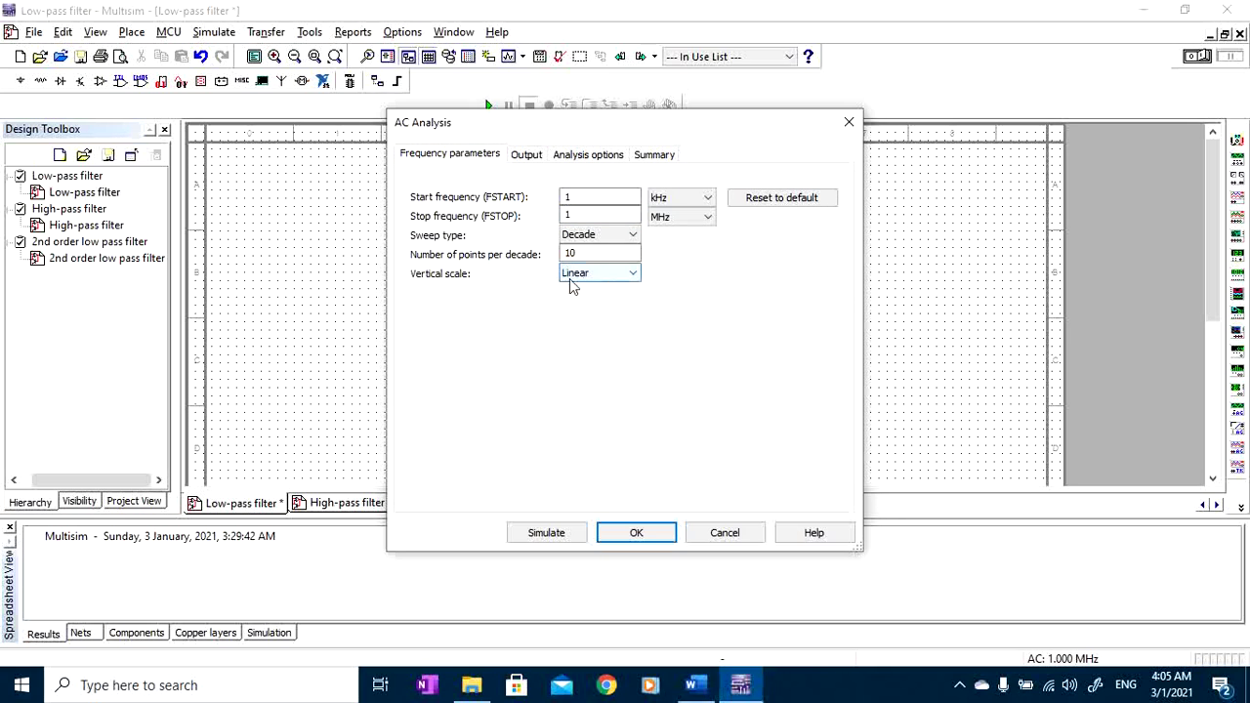
pyautogui.click(548, 532)
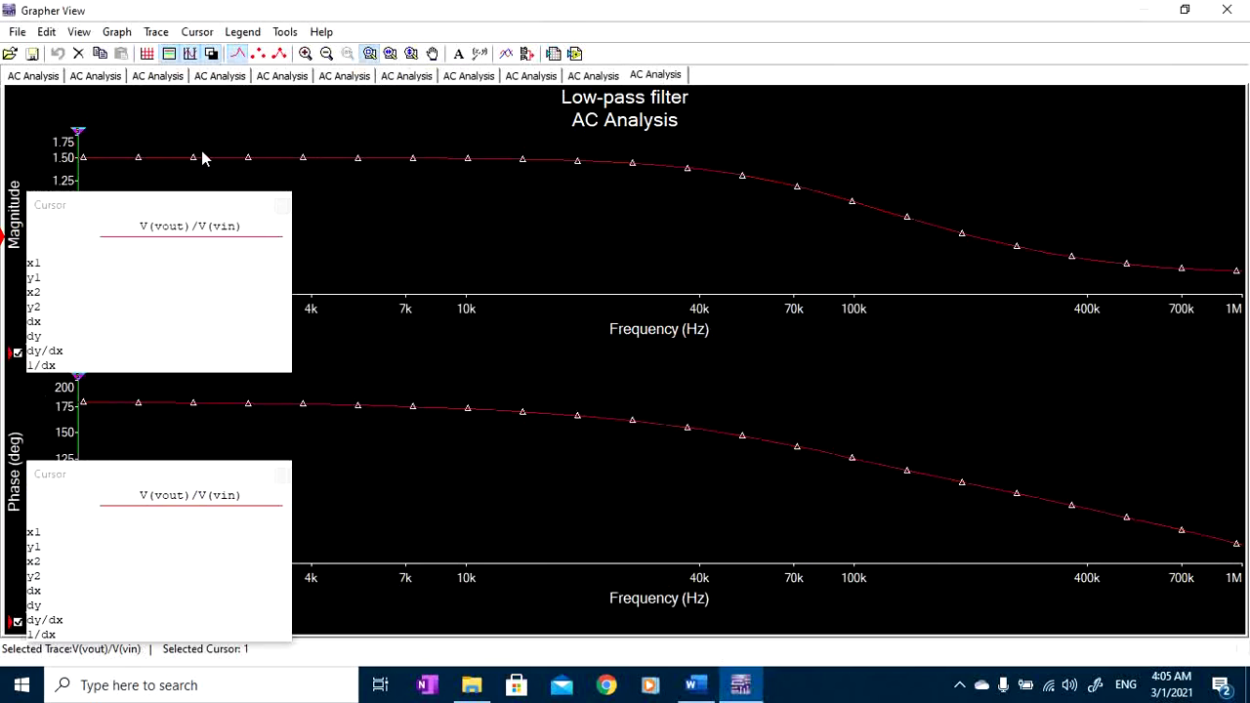
# Measure the magnitude curve's peak by sending cursor 2 to the next Y maximum toward lower frequencies, and close the graph window.
pyautogui.click(79, 134)
pyautogui.moveTo(79, 134)
pyautogui.mouseDown()
pyautogui.moveTo(575, 156)
pyautogui.moveTo(480, 146)
pyautogui.moveTo(889, 153)
pyautogui.moveTo(926, 133)
pyautogui.mouseUp()
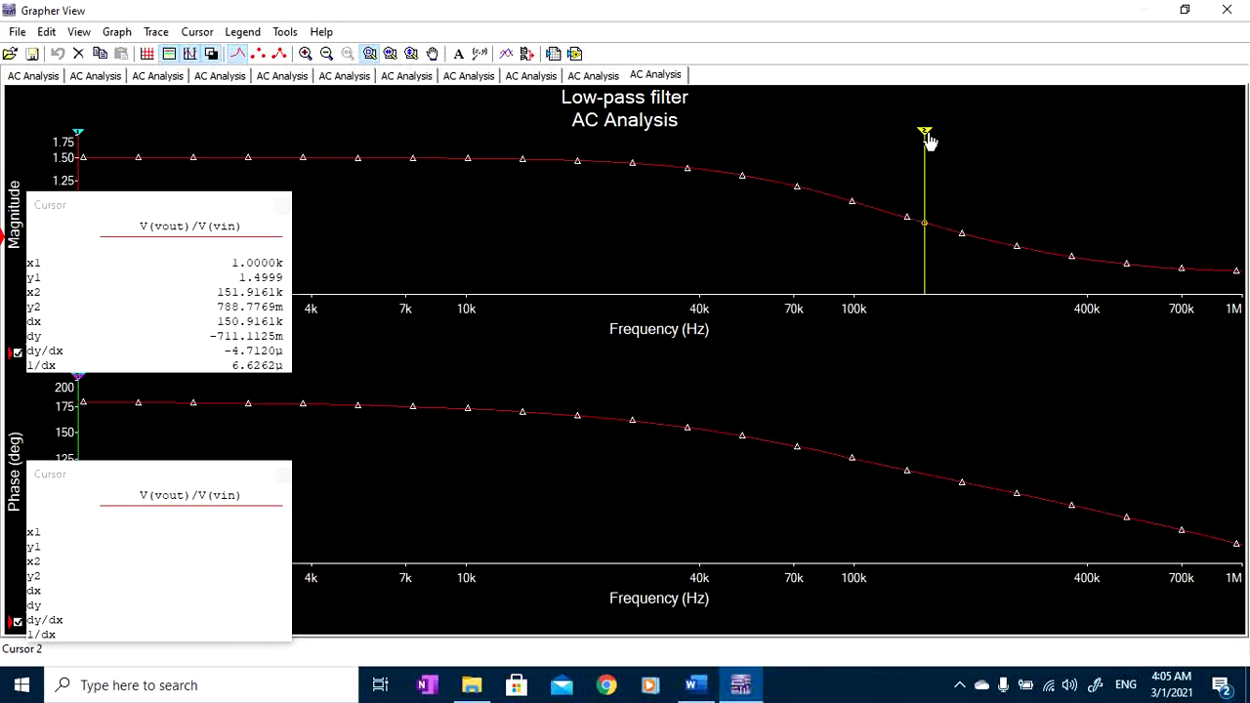
pyautogui.moveTo(926, 139); pyautogui.dragTo(996, 142)
pyautogui.rightClick(996, 136)
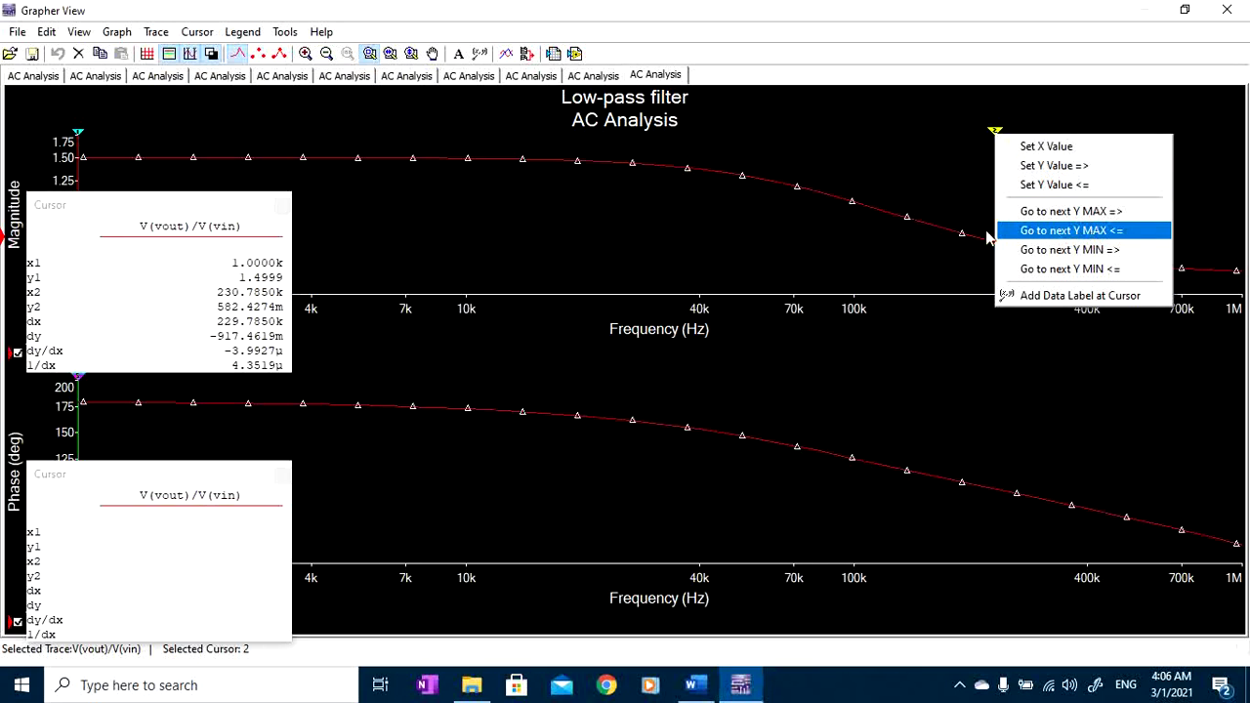
pyautogui.click(1059, 232)
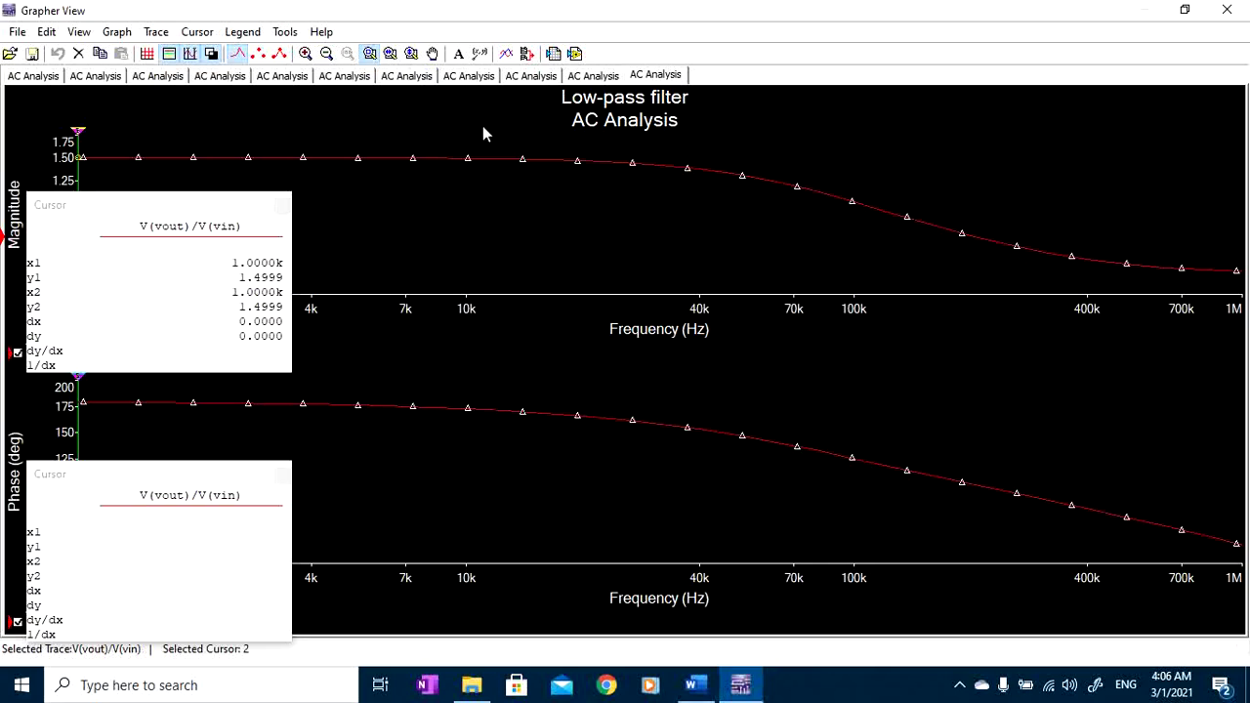
pyautogui.click(1226, 10)
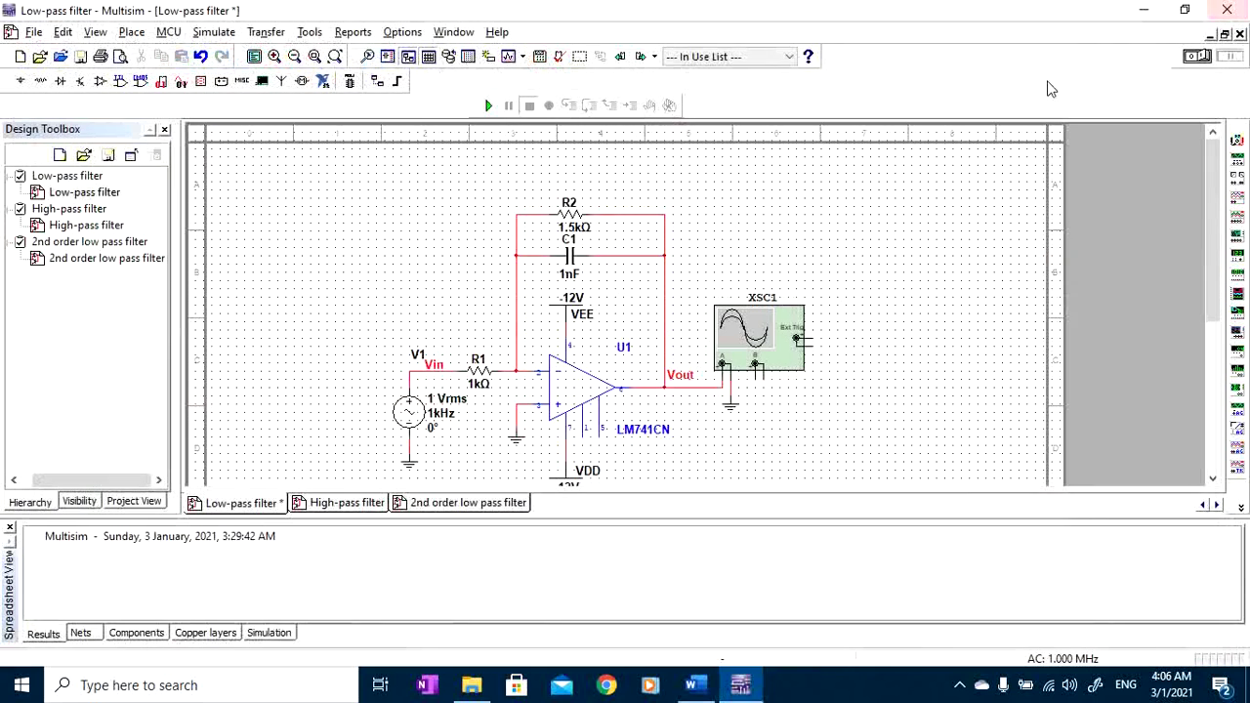
# Edit the AC Analysis output expression to V(vout)/V(vin)/1.499.
pyautogui.click(201, 34)
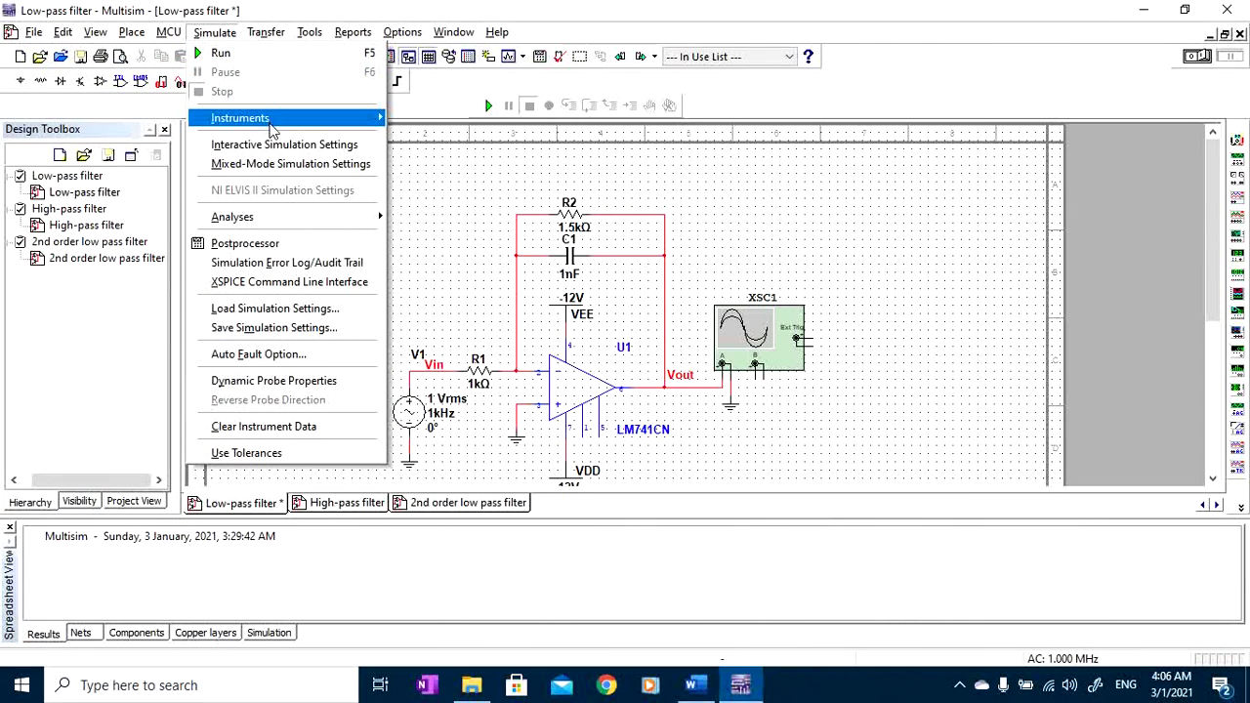
pyautogui.moveTo(279, 219)
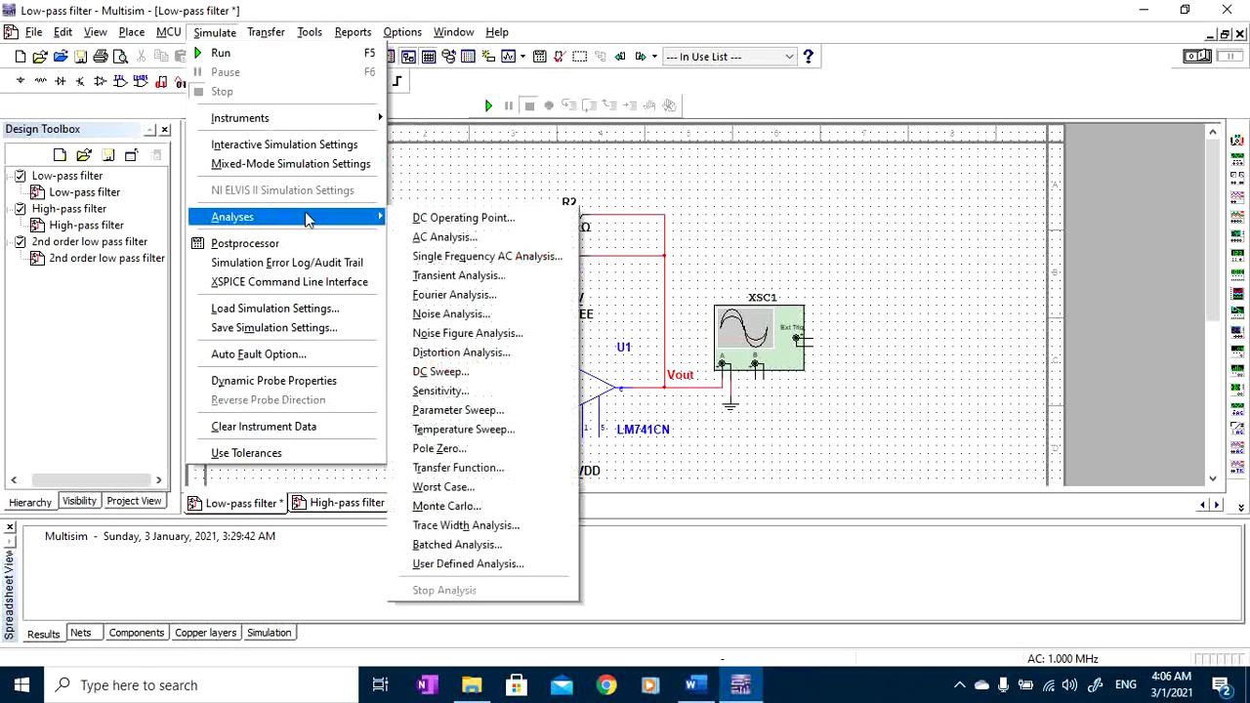
pyautogui.click(426, 236)
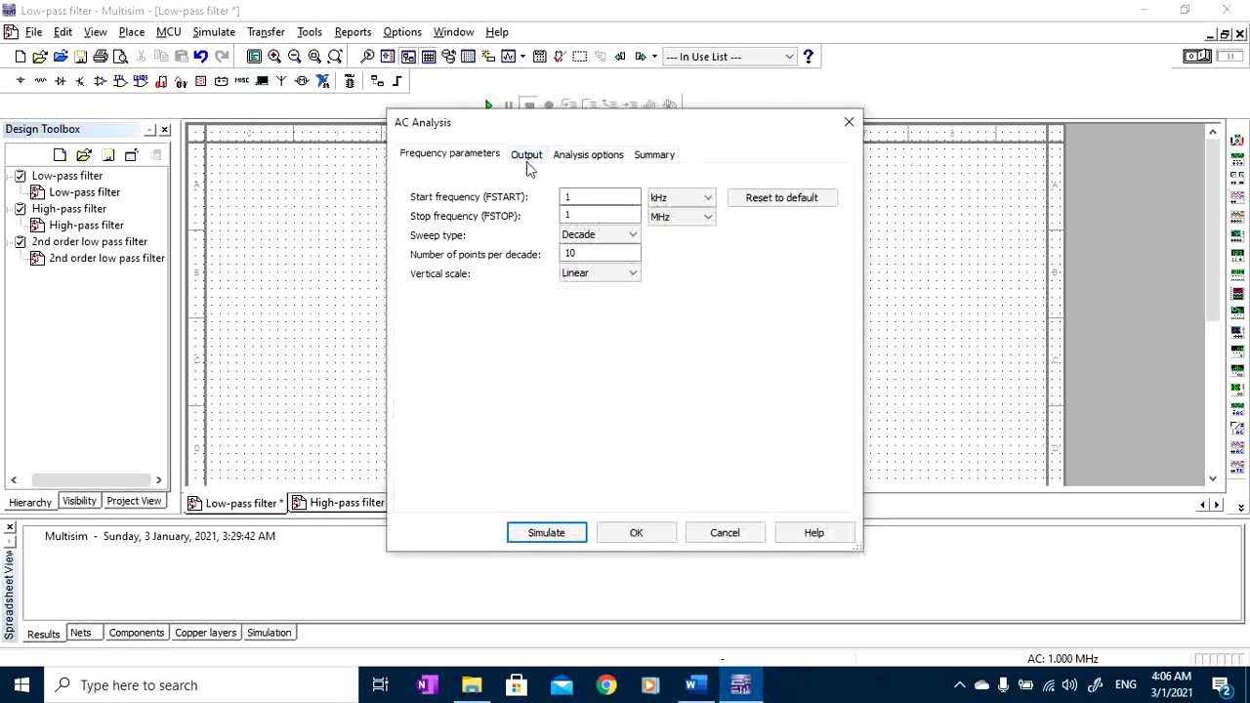
pyautogui.click(563, 158)
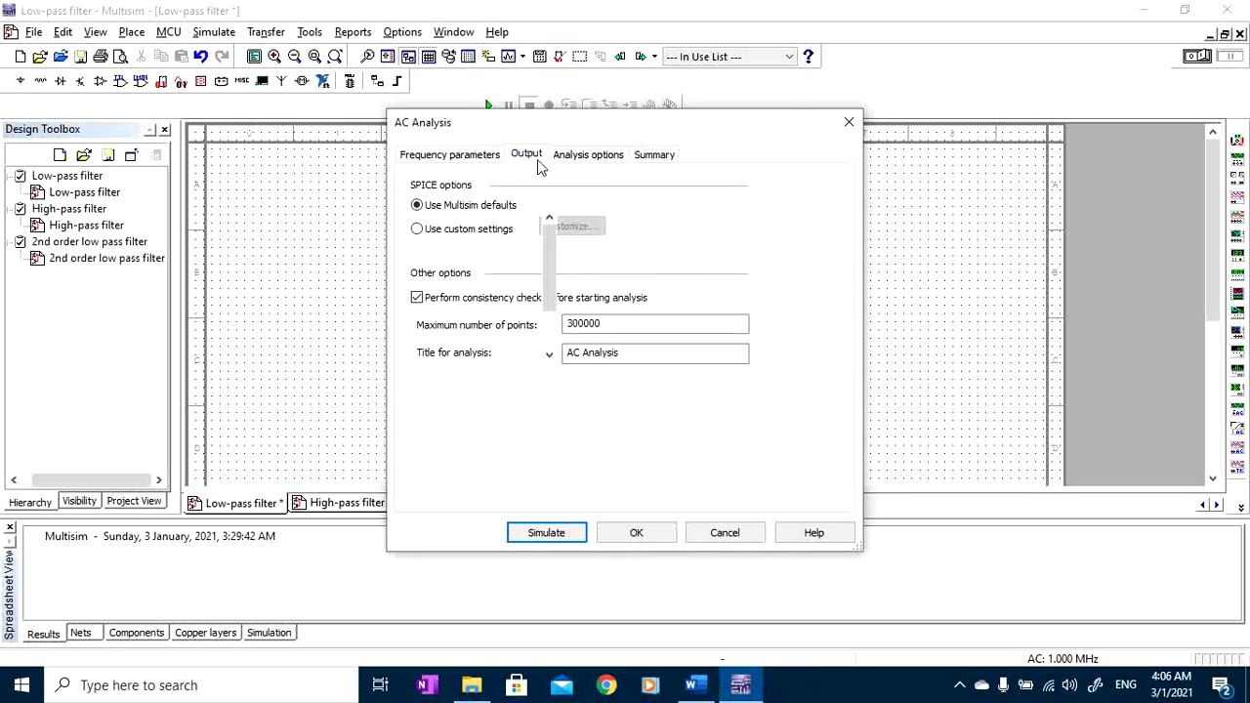
pyautogui.click(535, 158)
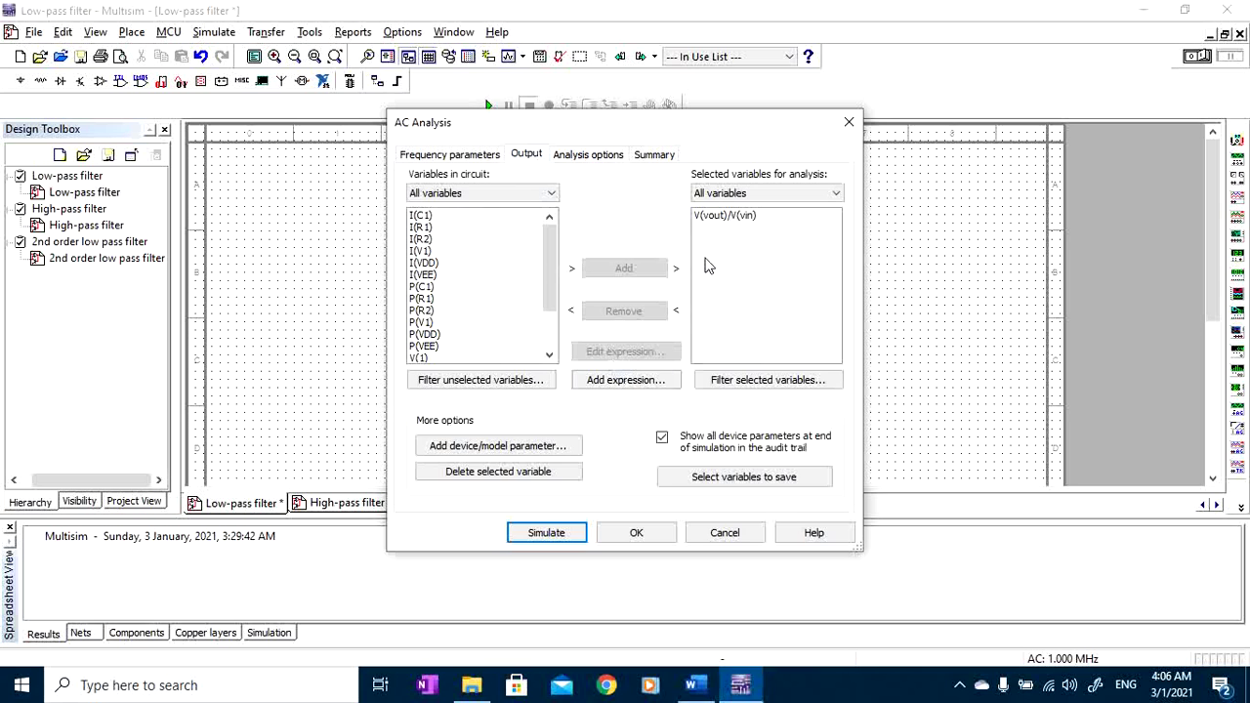
pyautogui.click(722, 217)
pyautogui.click(647, 352)
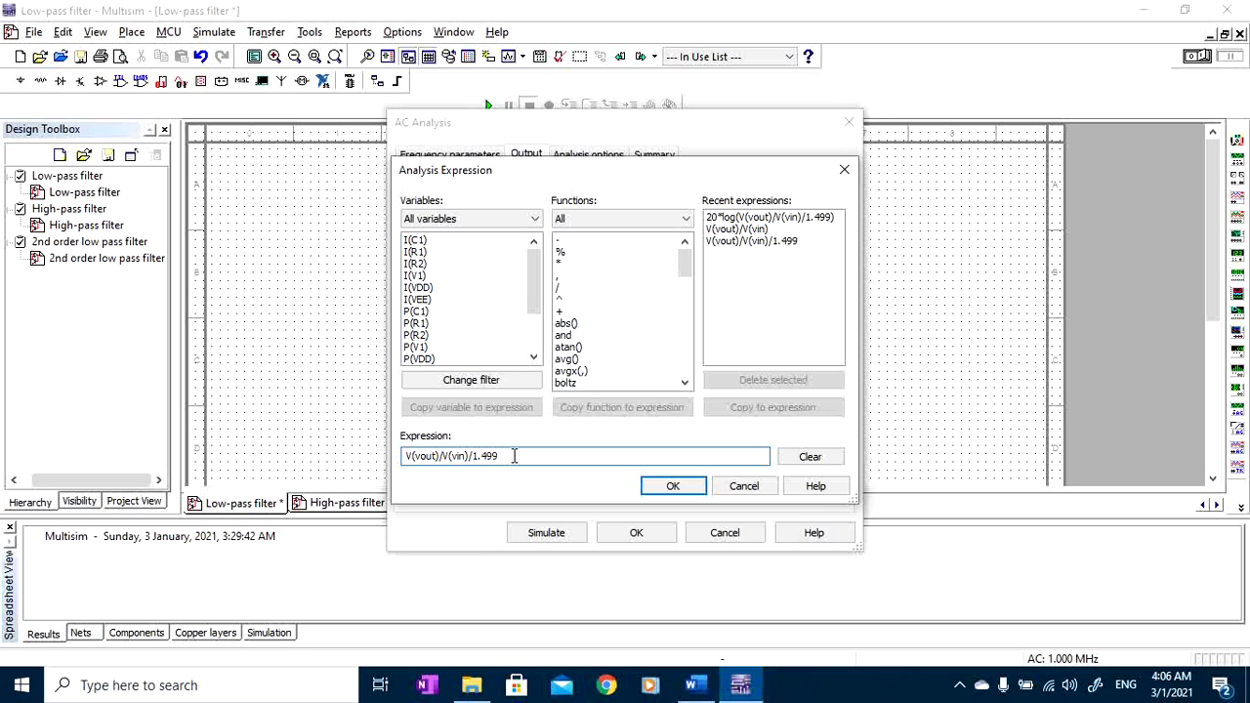
pyautogui.click(672, 486)
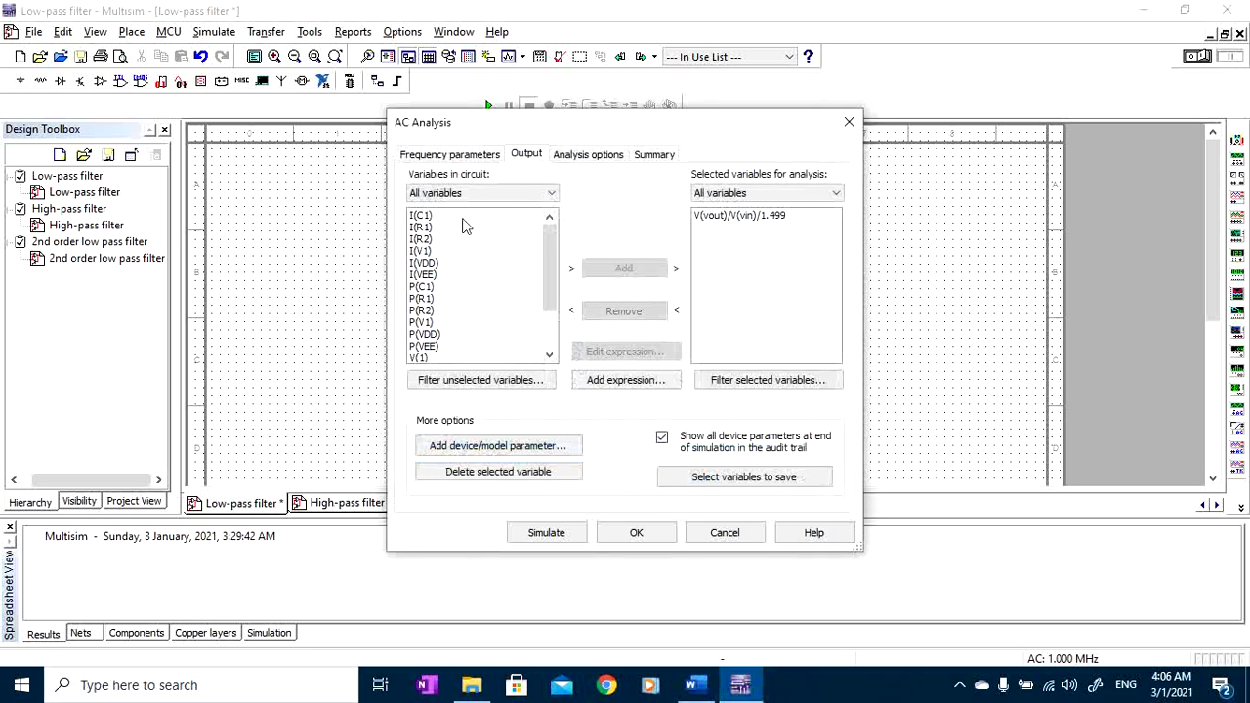
# Set the AC Analysis vertical scale to Decibel and run the simulation.
pyautogui.click(459, 159)
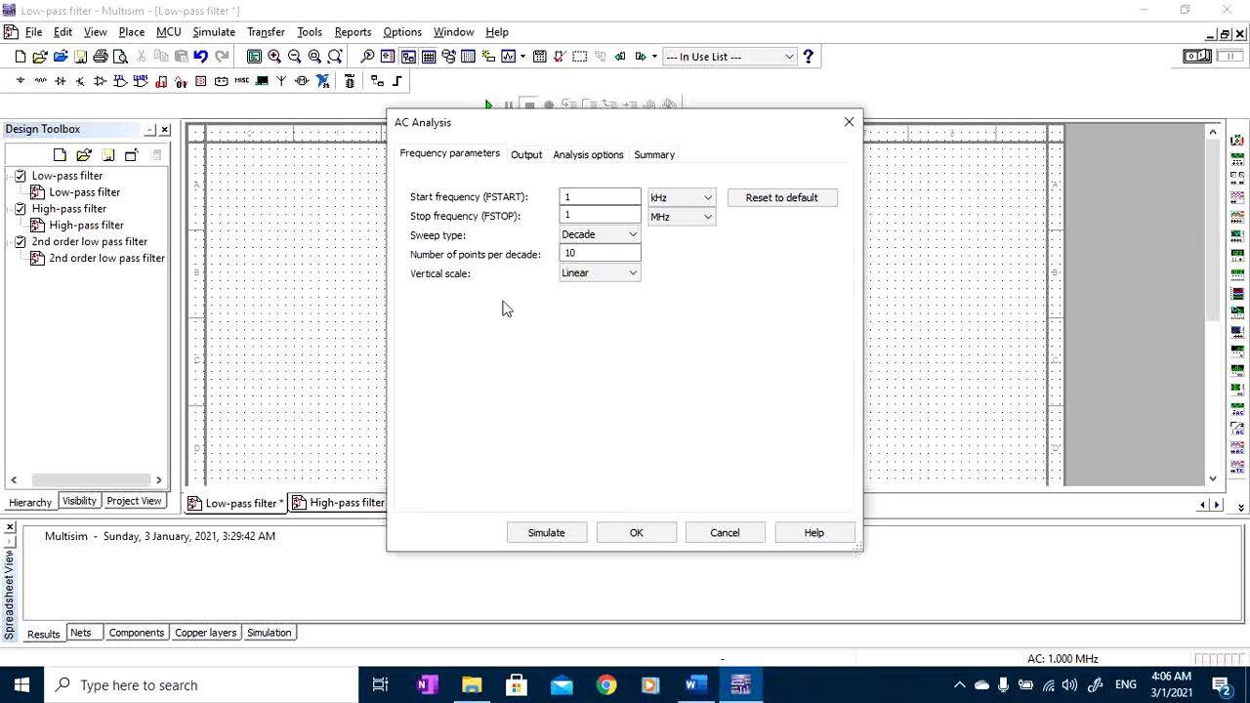
pyautogui.click(583, 274)
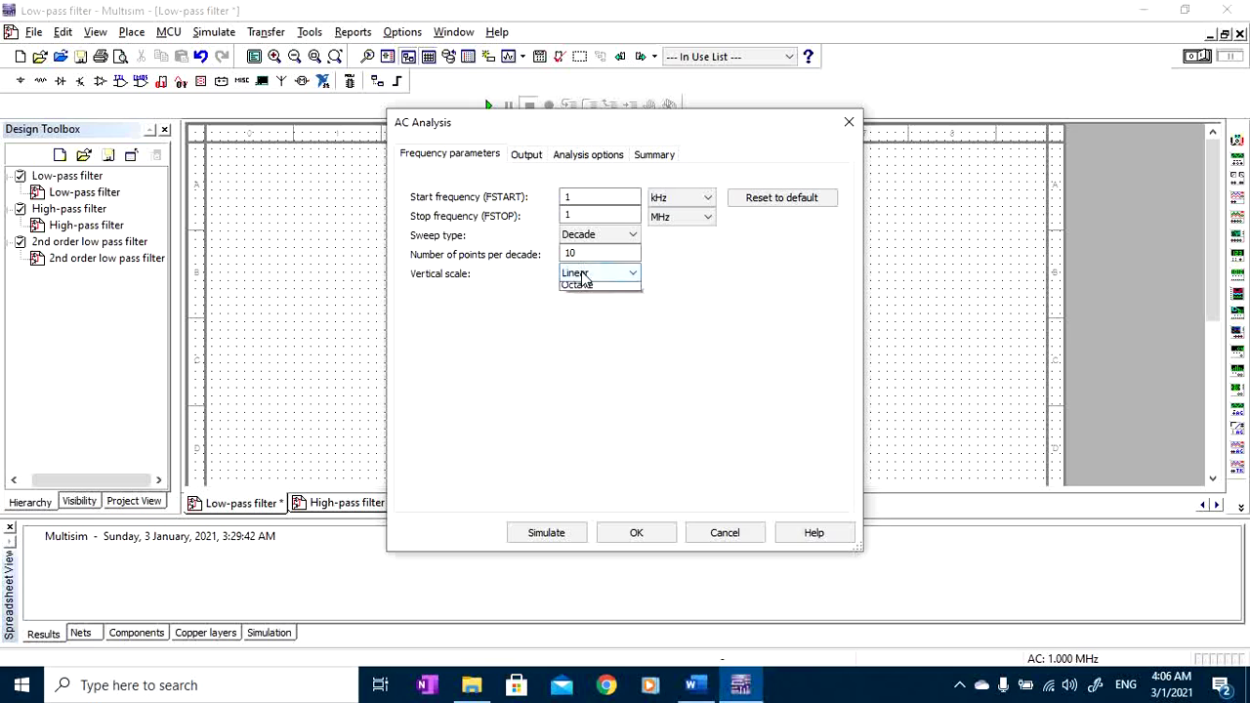
pyautogui.click(585, 313)
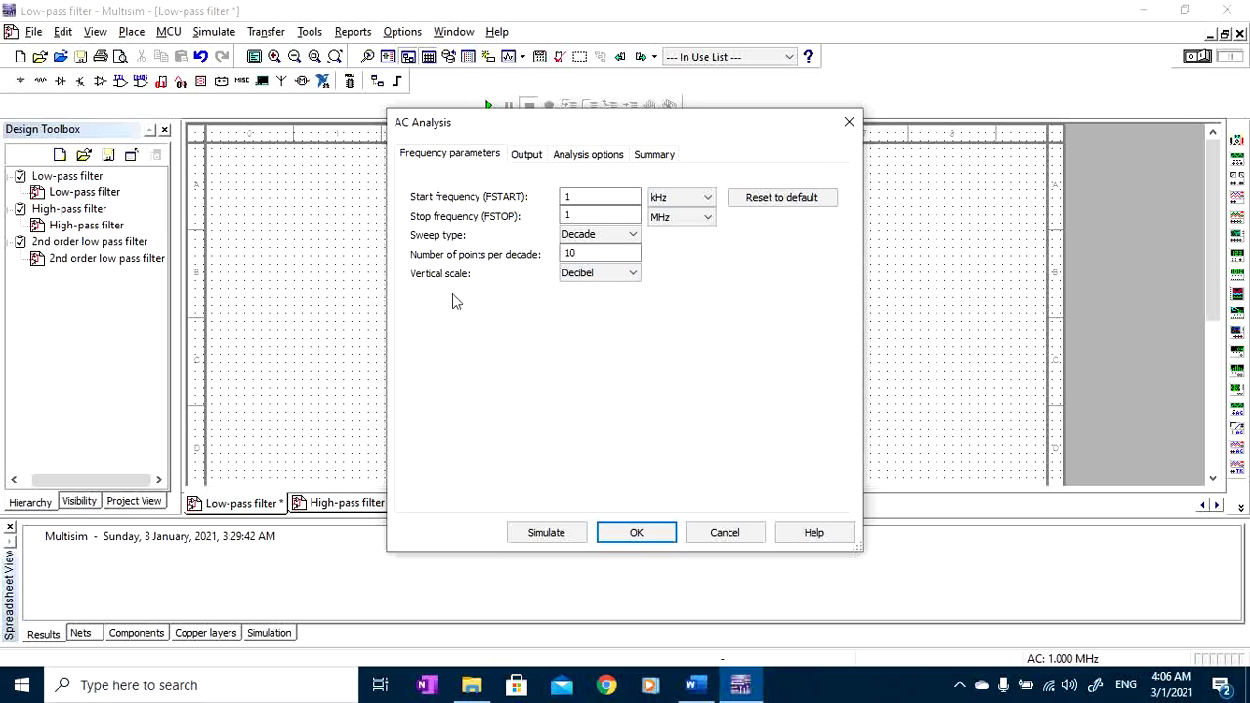
pyautogui.click(537, 532)
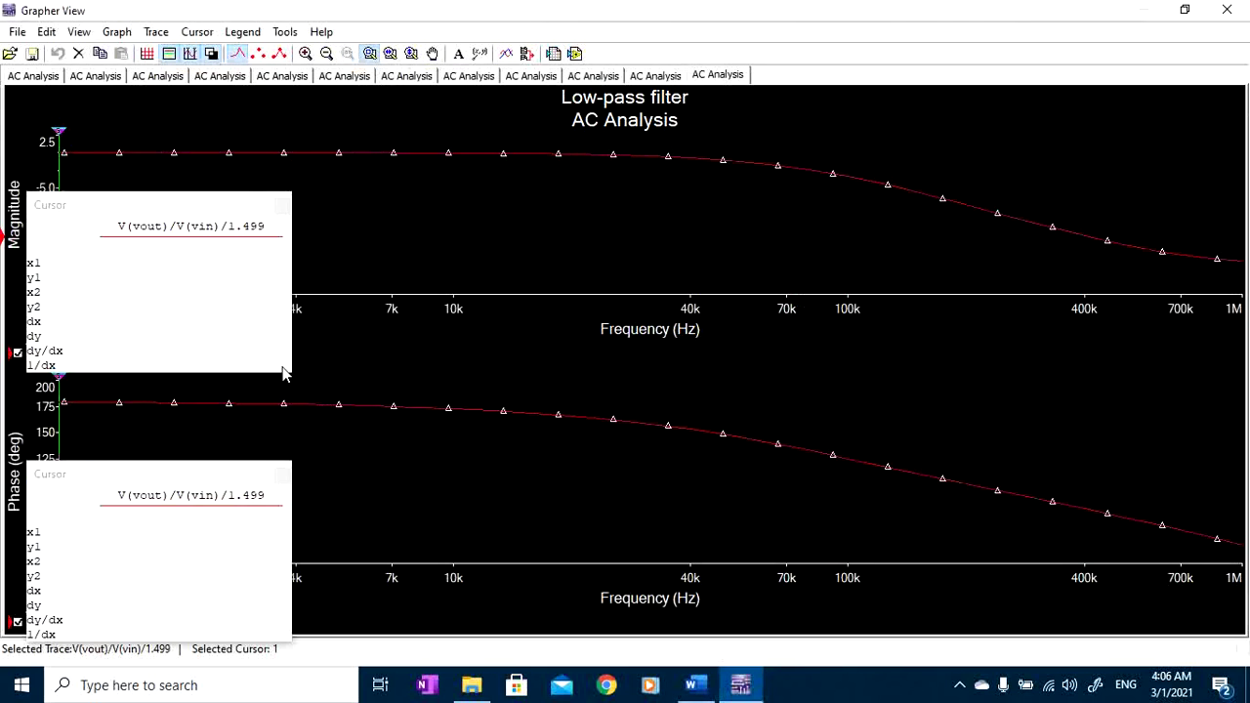
# Move cursor 2 along the magnitude curve to about 2.5 kHz.
pyautogui.moveTo(76, 147); pyautogui.dragTo(117, 144)
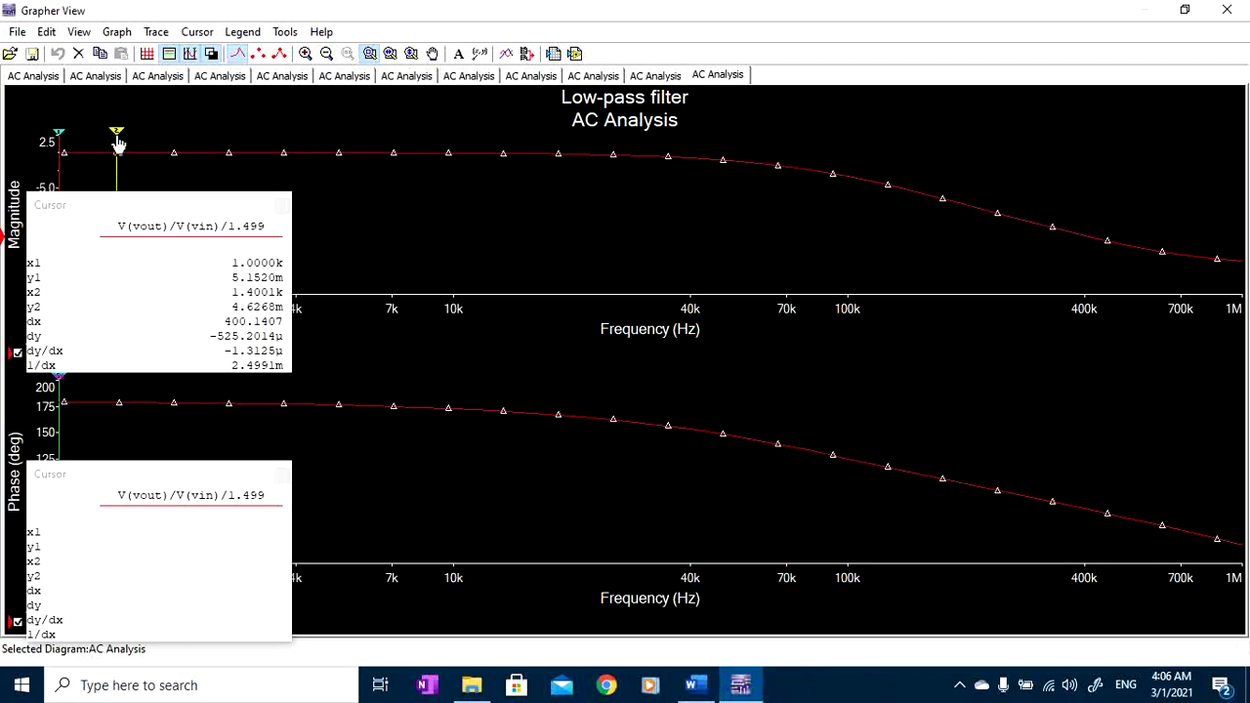
pyautogui.moveTo(119, 143)
pyautogui.mouseDown()
pyautogui.moveTo(231, 140)
pyautogui.moveTo(137, 140)
pyautogui.mouseUp()
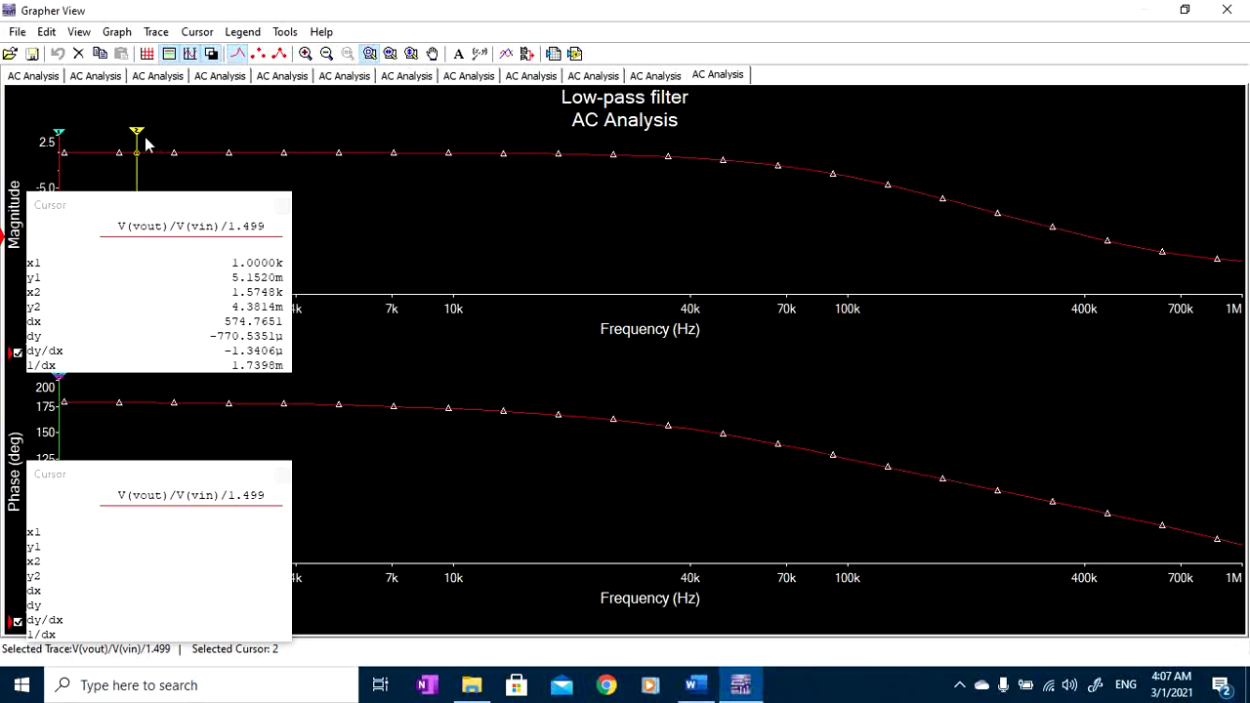
pyautogui.moveTo(144, 145); pyautogui.dragTo(222, 142)
# Measure the cut-off frequency by sending cursor 1 on the magnitude curve to a Y value of -3 toward higher frequencies.
pyautogui.moveTo(60, 134); pyautogui.dragTo(277, 141)
pyautogui.rightClick(274, 135)
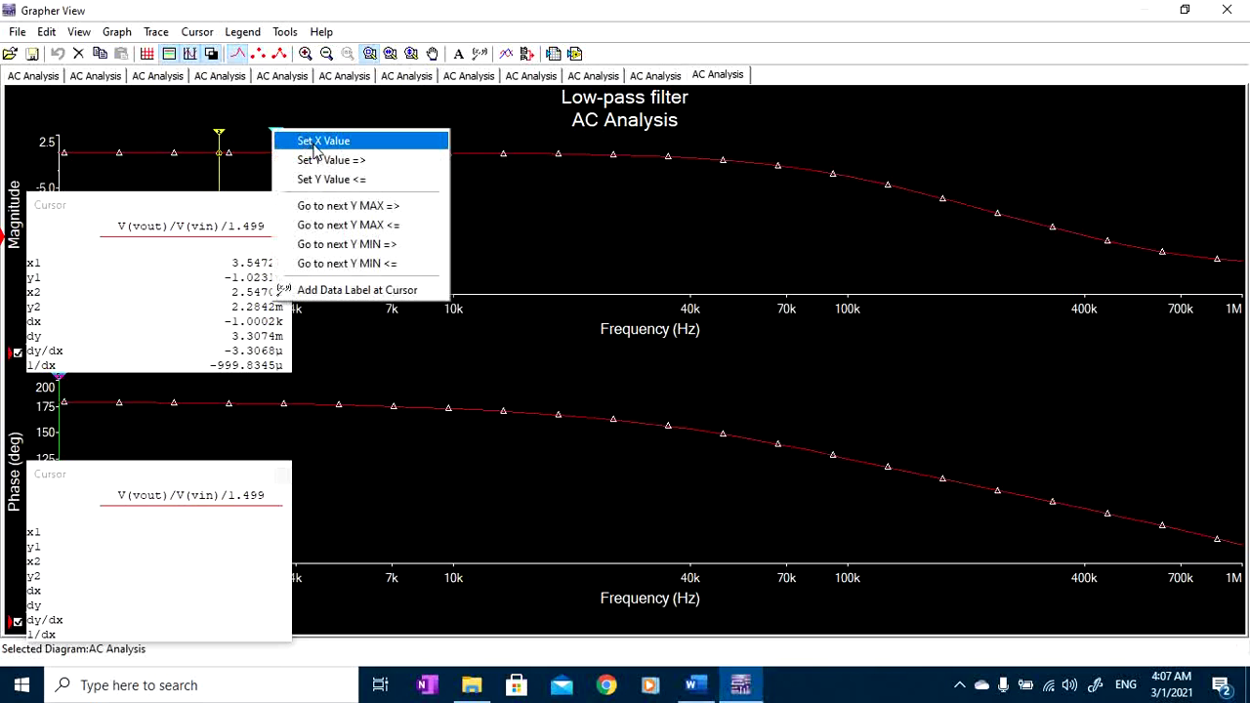
pyautogui.click(322, 160)
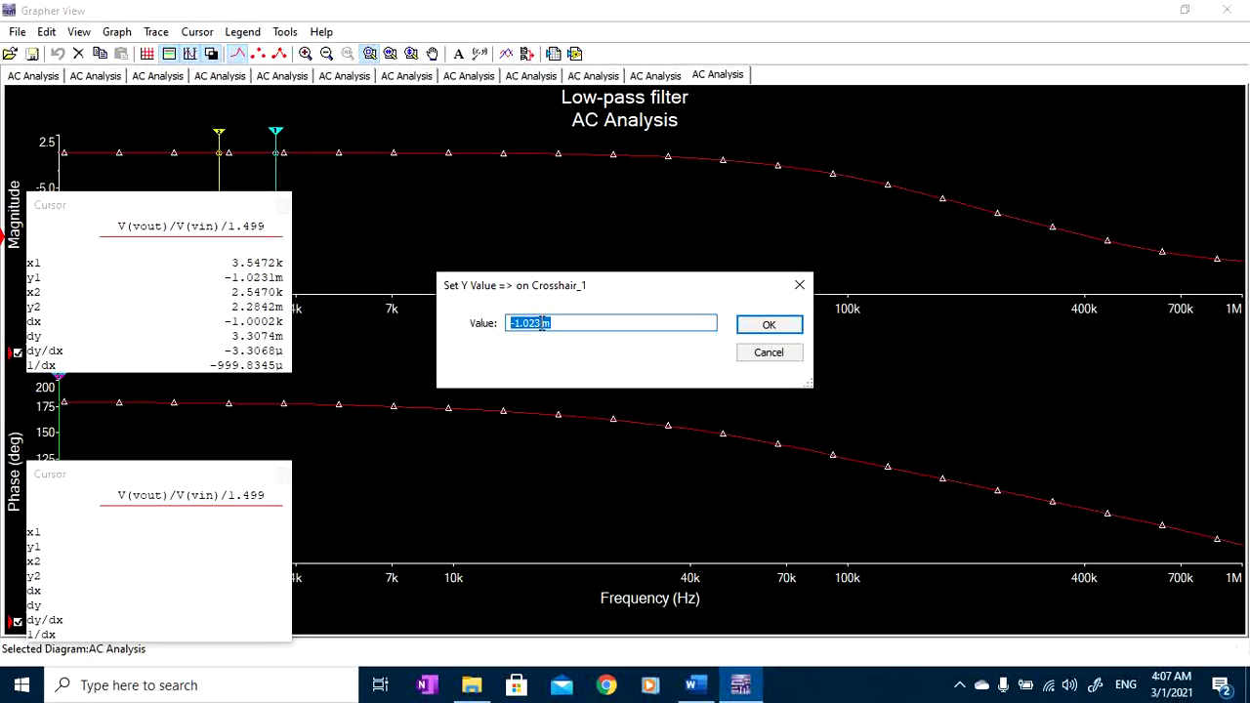
pyautogui.write('-3')
pyautogui.click(754, 327)
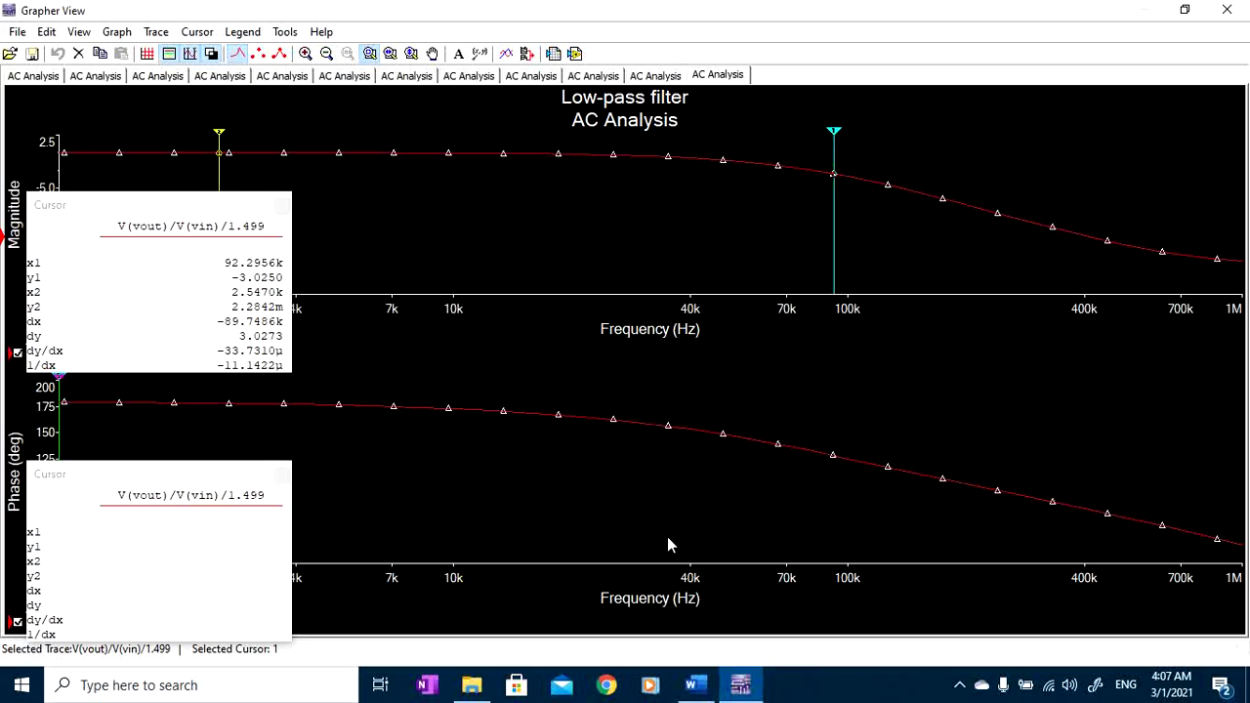
# Check the measured and calculated cut-off frequencies of the first-order low-pass filter in the Word report, and return to the graph.
pyautogui.click(691, 684)
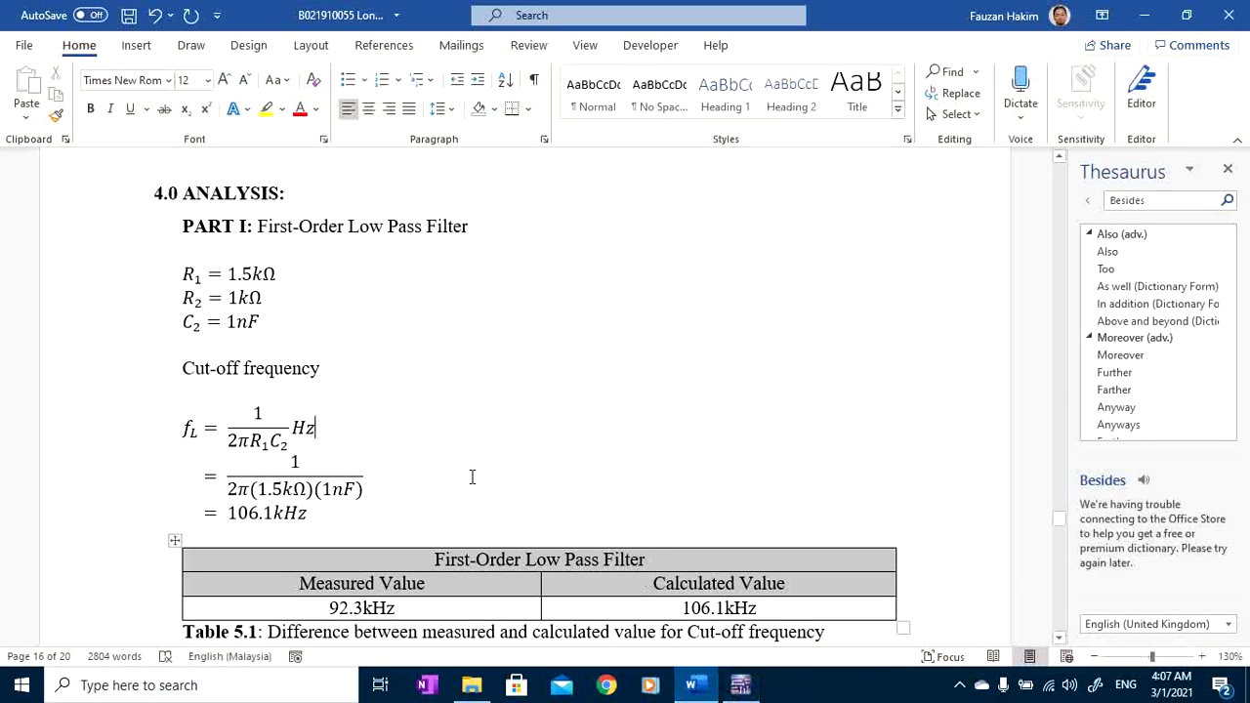
pyautogui.scroll(-1, 472, 478)
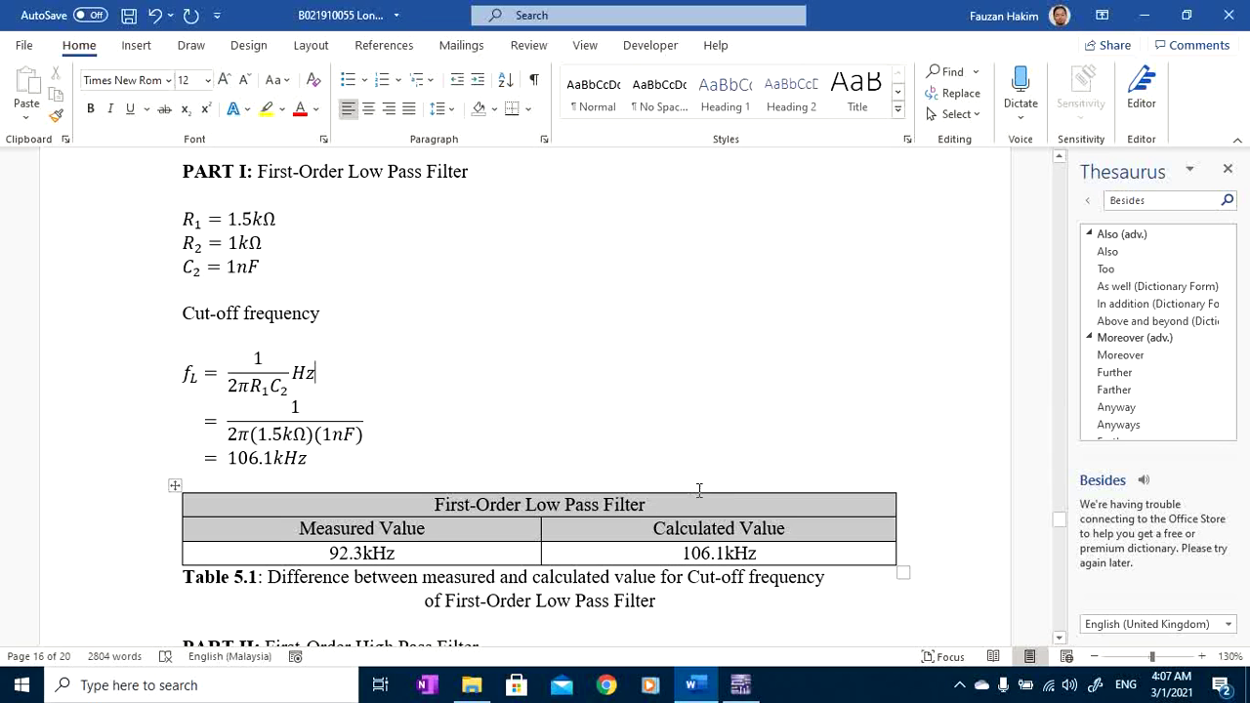
pyautogui.click(1143, 16)
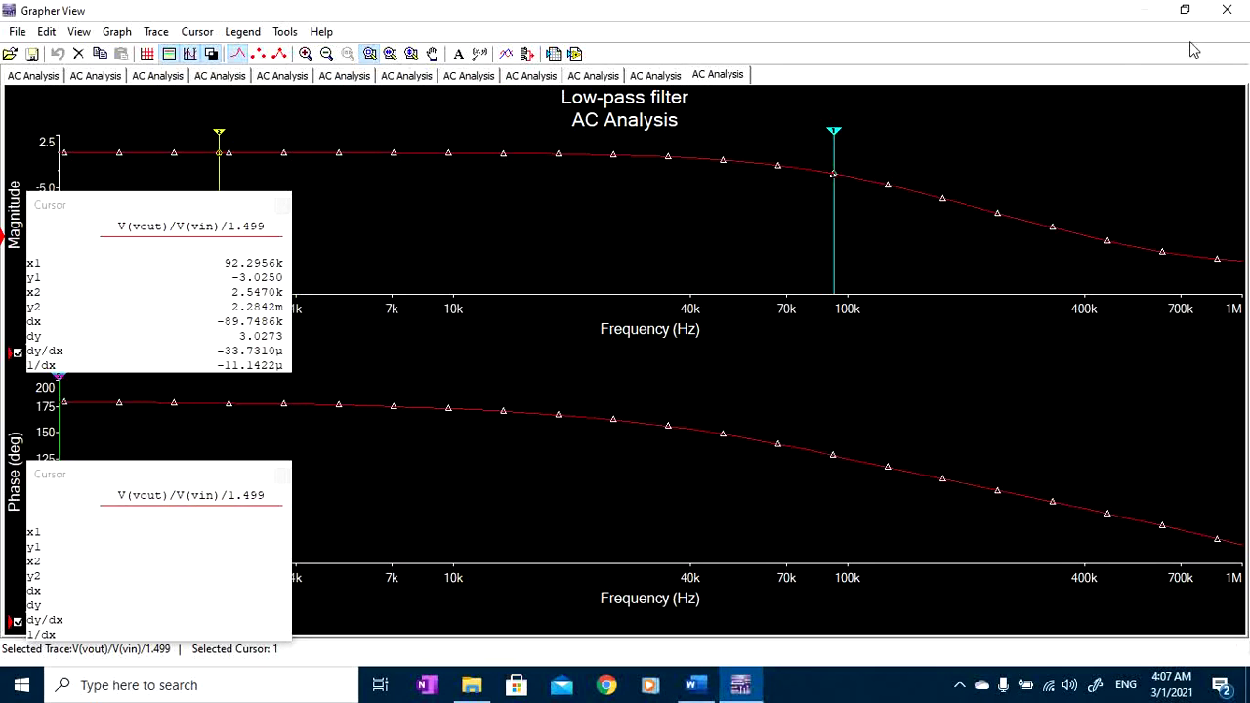
# Export the V(vout)/V(vin)/1.499 trace data to Excel and maximize the new workbook.
pyautogui.click(552, 56)
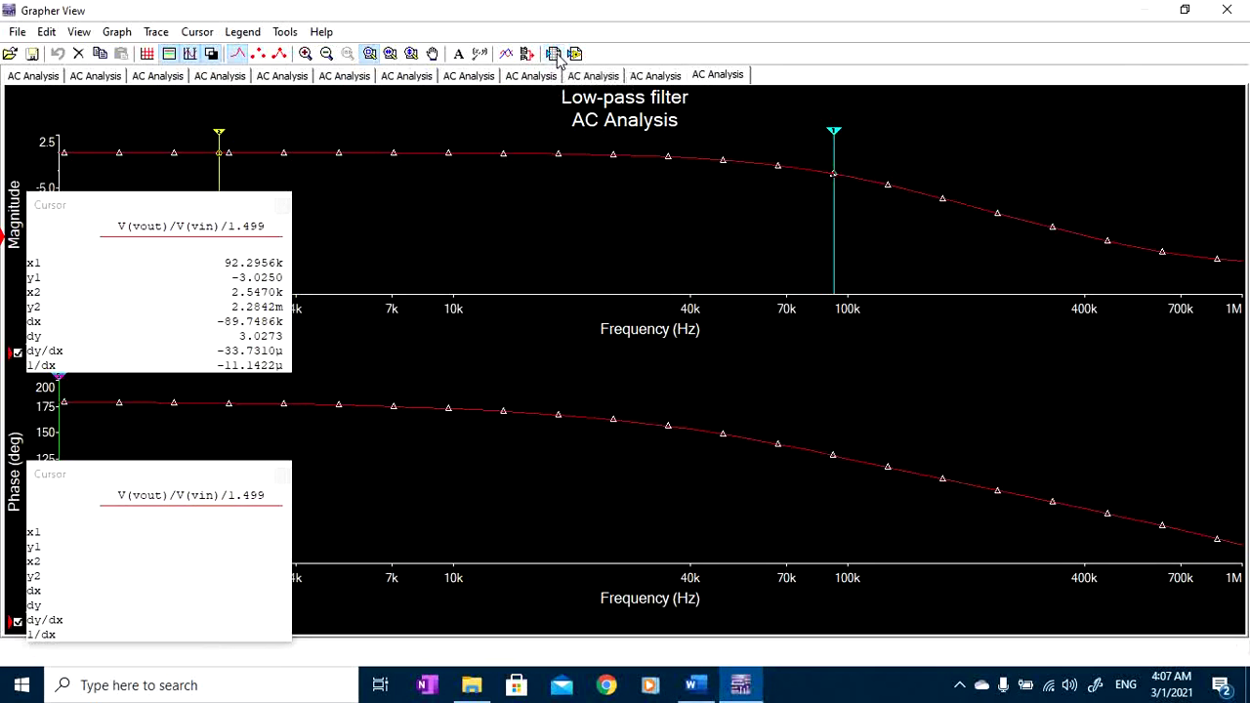
pyautogui.click(621, 382)
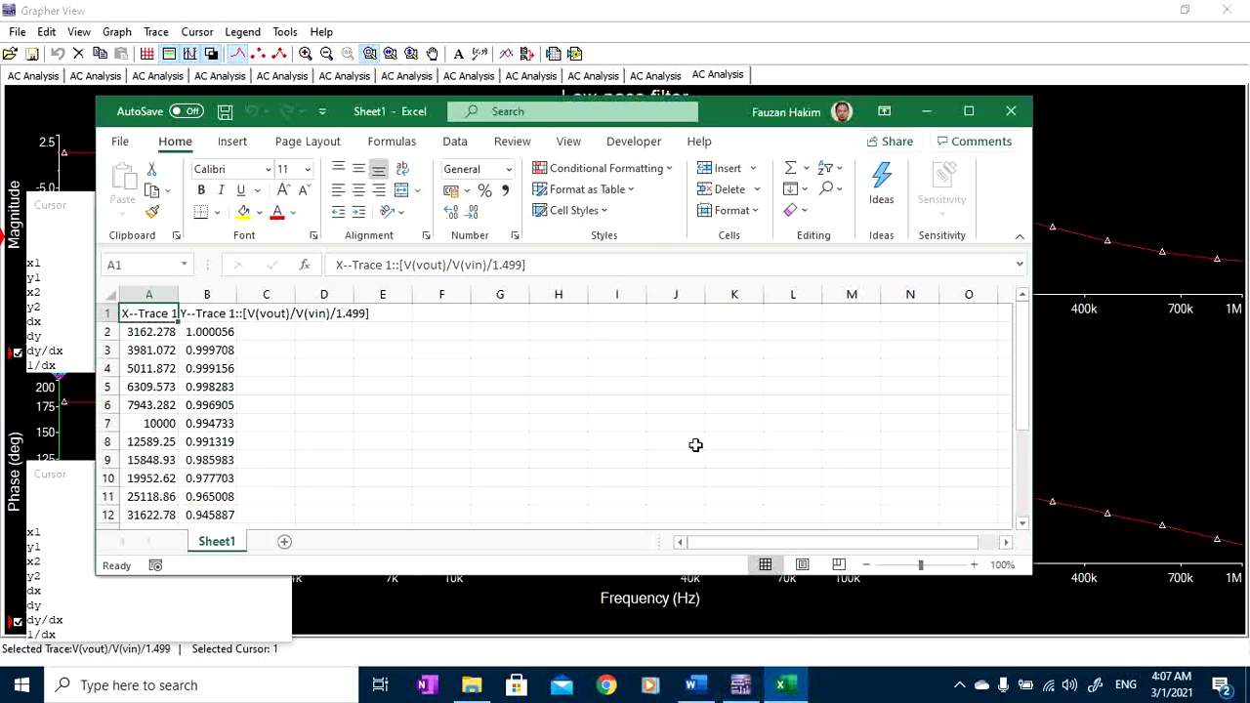
pyautogui.click(968, 111)
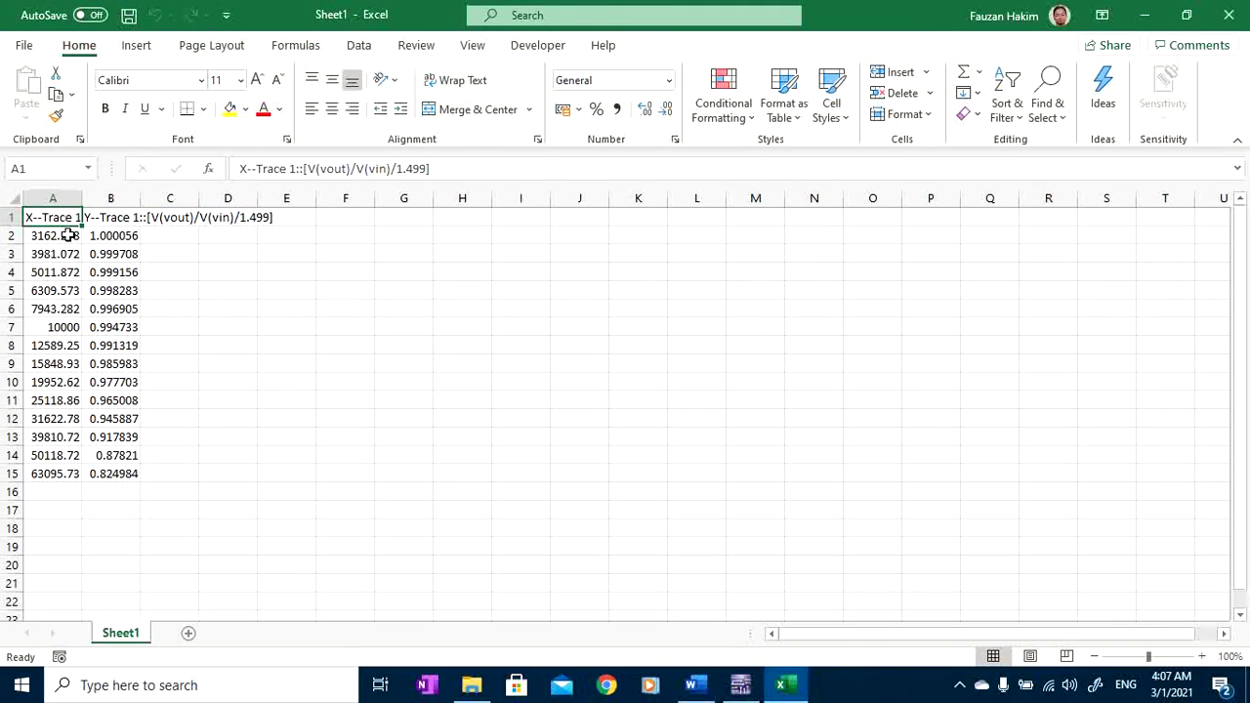
# Replace the header of the X data column in cell A1 with "Frequency".
pyautogui.moveTo(68, 235); pyautogui.dragTo(72, 472)
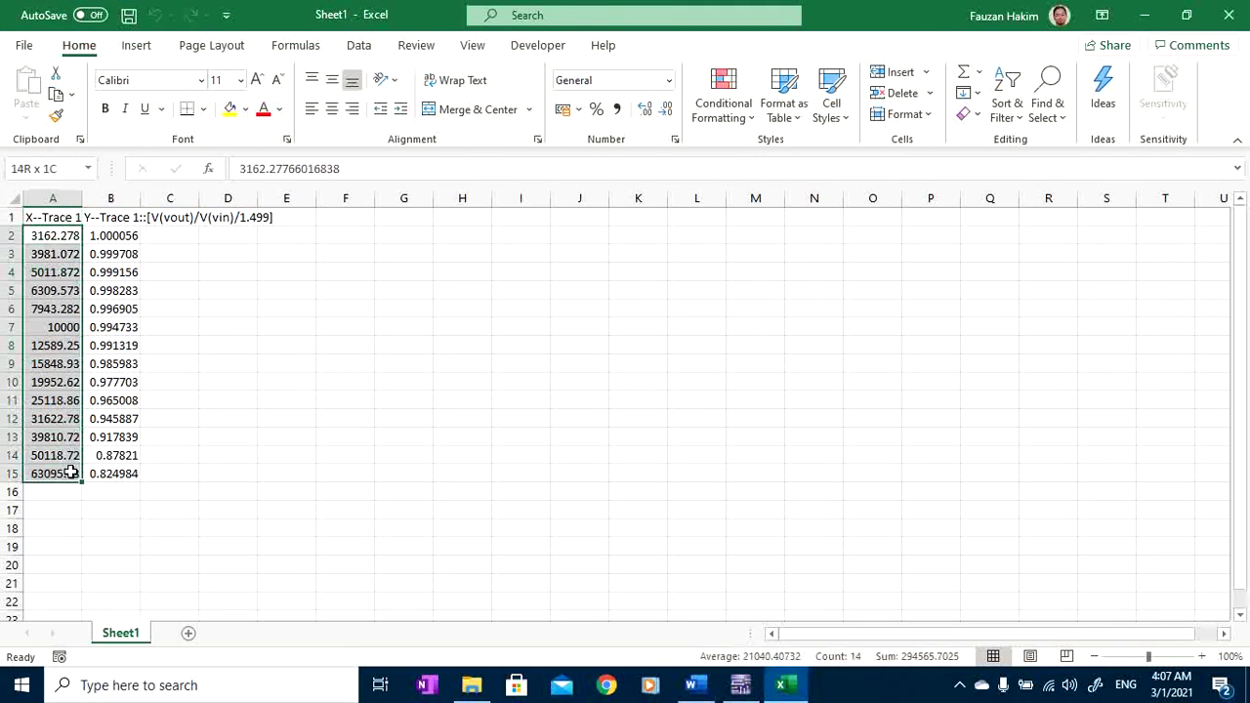
pyautogui.click(59, 217)
pyautogui.write('Frequen')
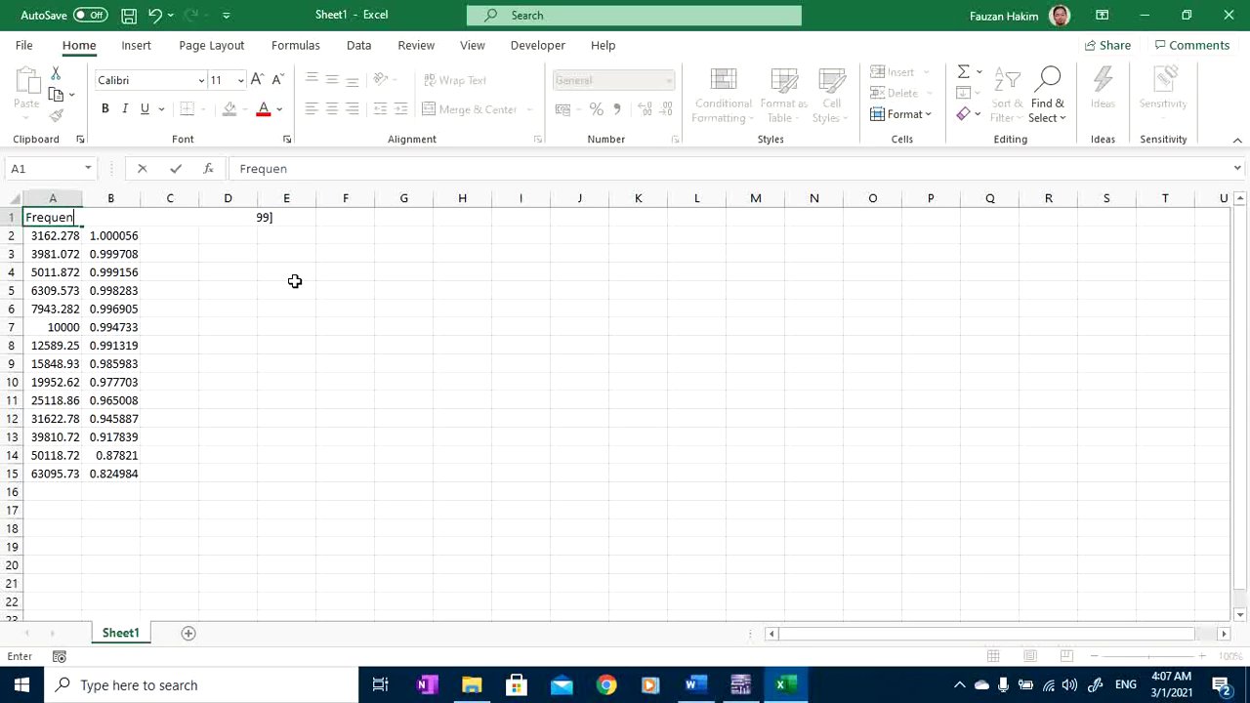
pyautogui.press('BackSpace')
pyautogui.press('BackSpace')
pyautogui.write('cy')
pyautogui.click(294, 281)
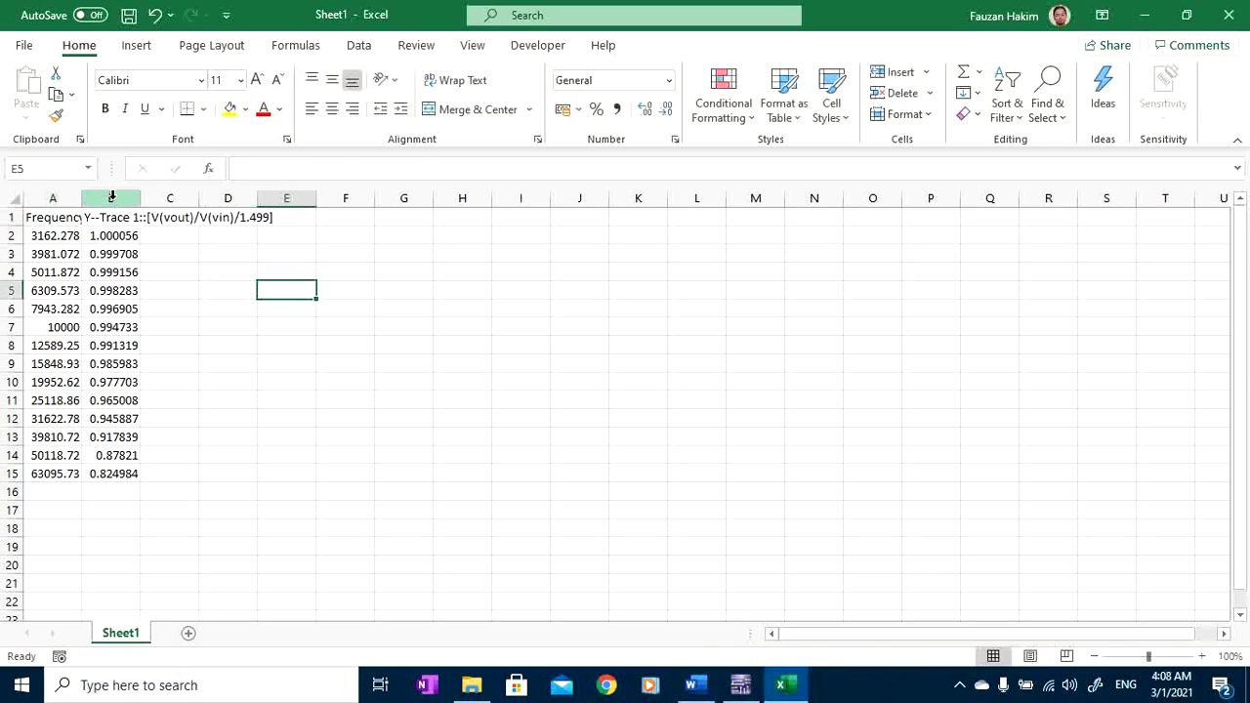
# Replace the header of the Y data column in cell B1 with "Gain in dB".
pyautogui.click(113, 198)
pyautogui.click(116, 216)
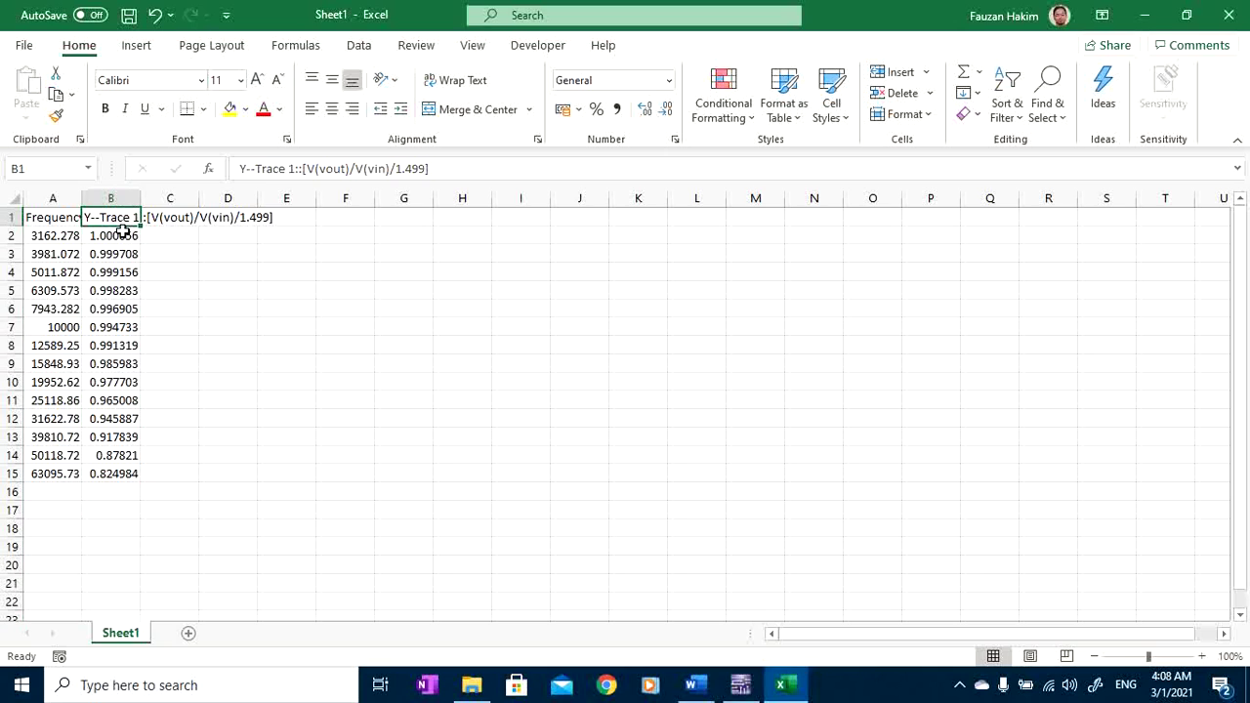
pyautogui.write('Gai')
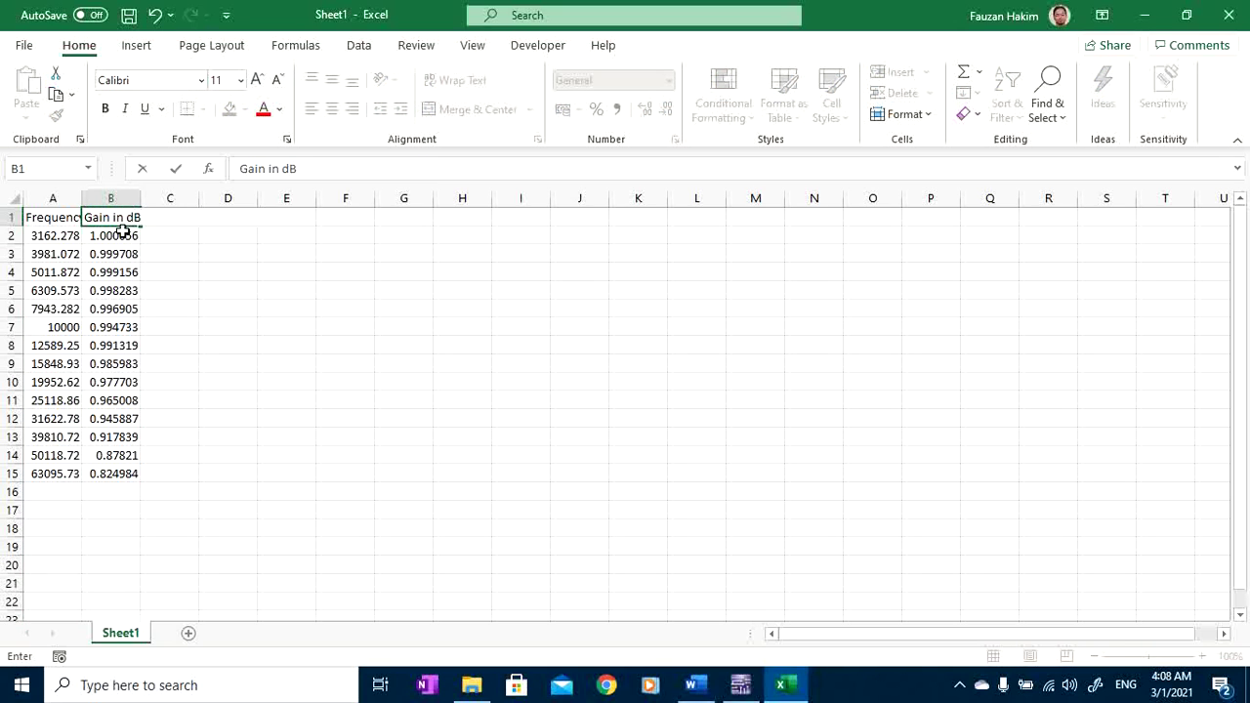
pyautogui.write('n in dB')
pyautogui.click(176, 254)
# Auto-fit the widths of columns A and B to their contents.
pyautogui.doubleClick(141, 198)
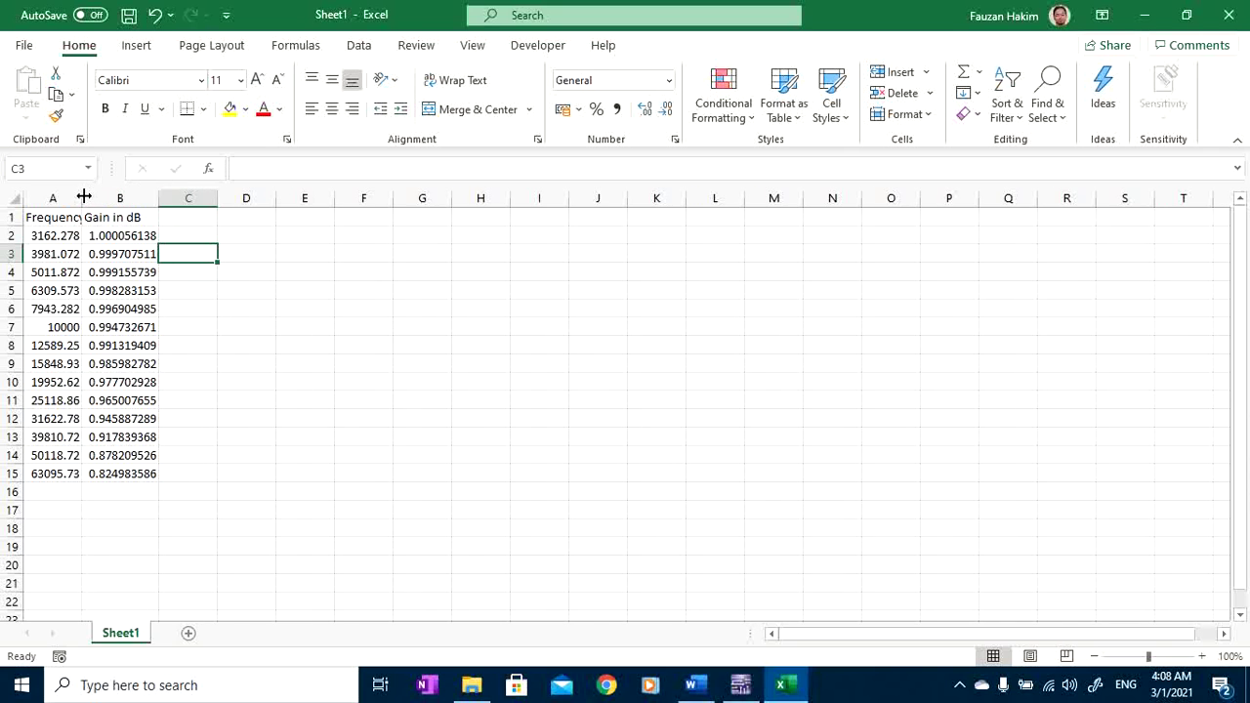
pyautogui.doubleClick(84, 197)
pyautogui.click(356, 271)
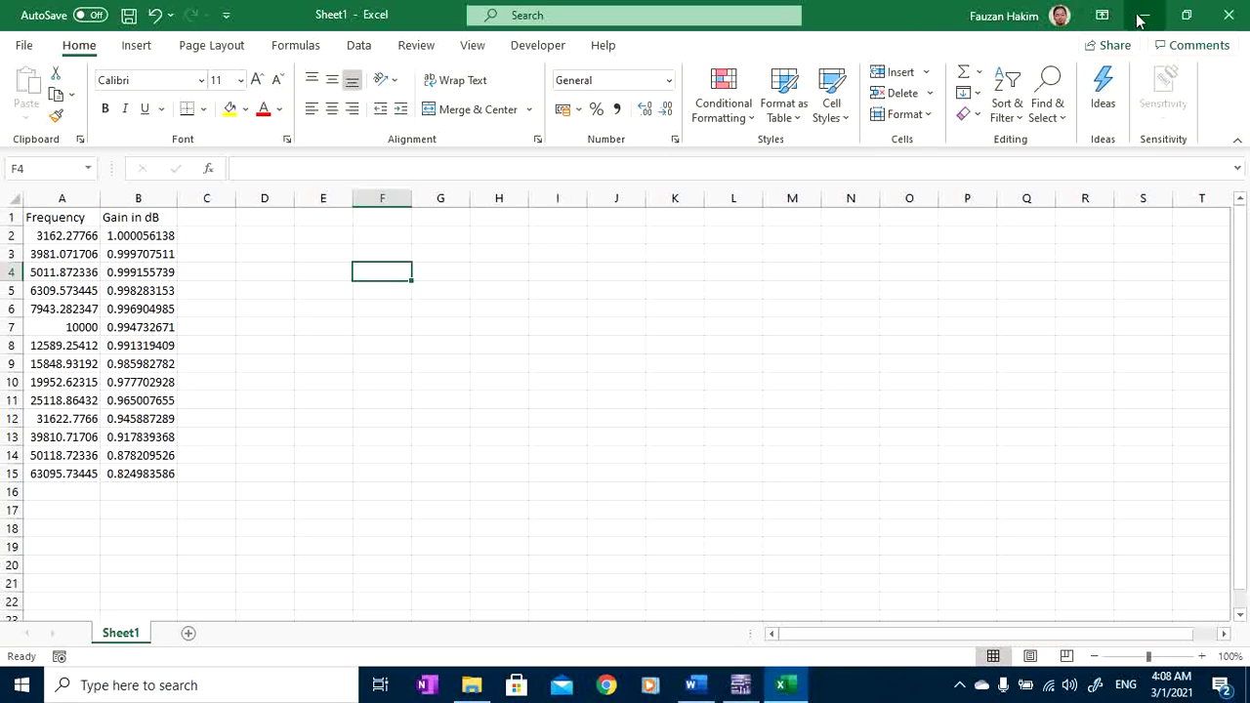
# Minimize the Excel workbook and close the Multisim graph window.
pyautogui.click(151, 216)
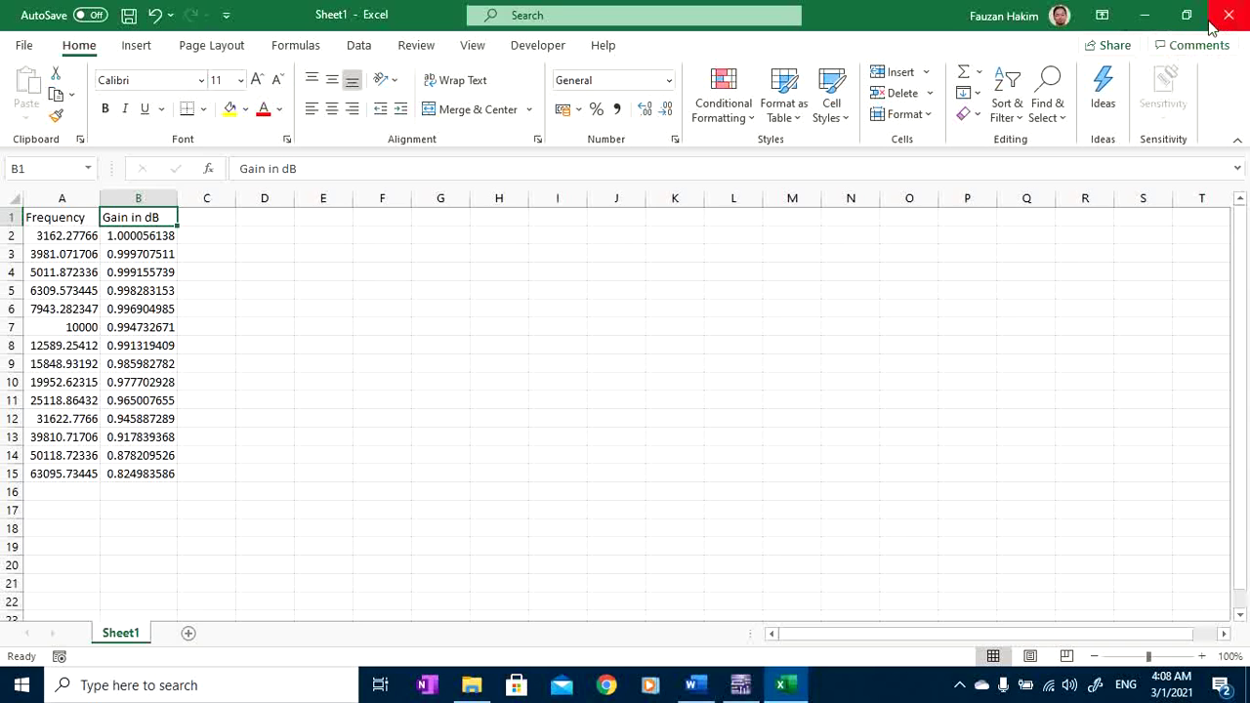
pyautogui.click(1145, 15)
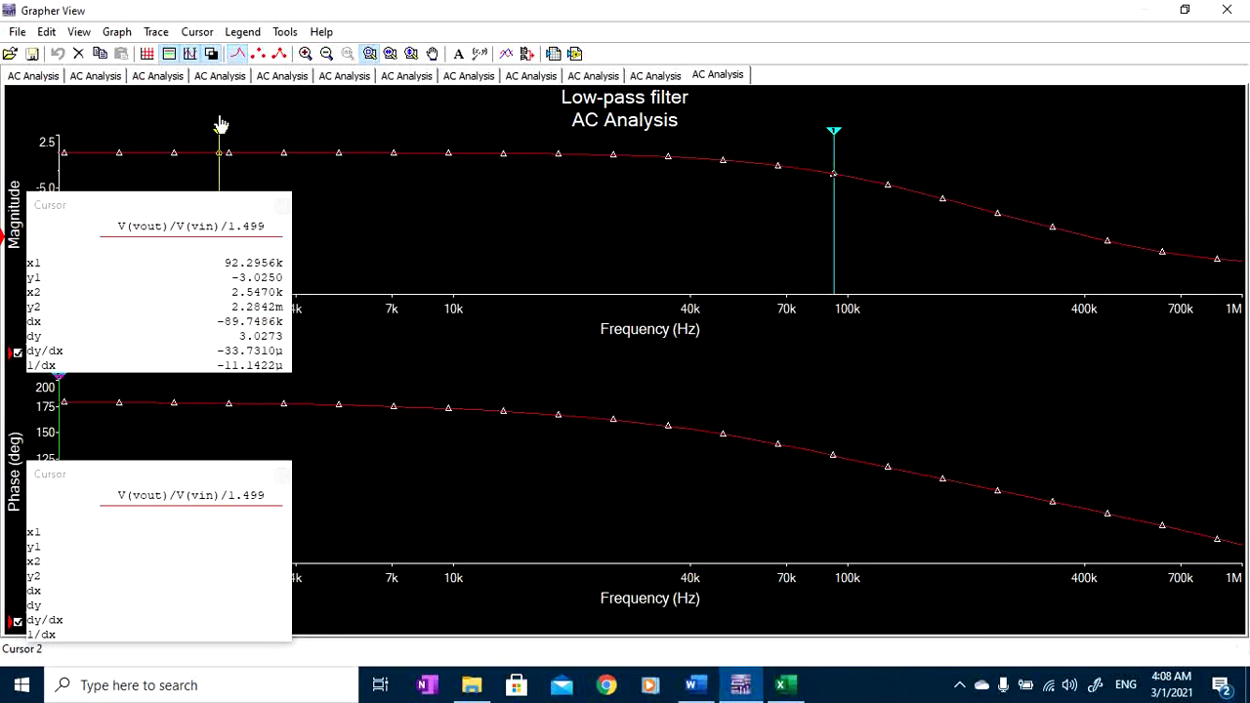
pyautogui.click(1225, 12)
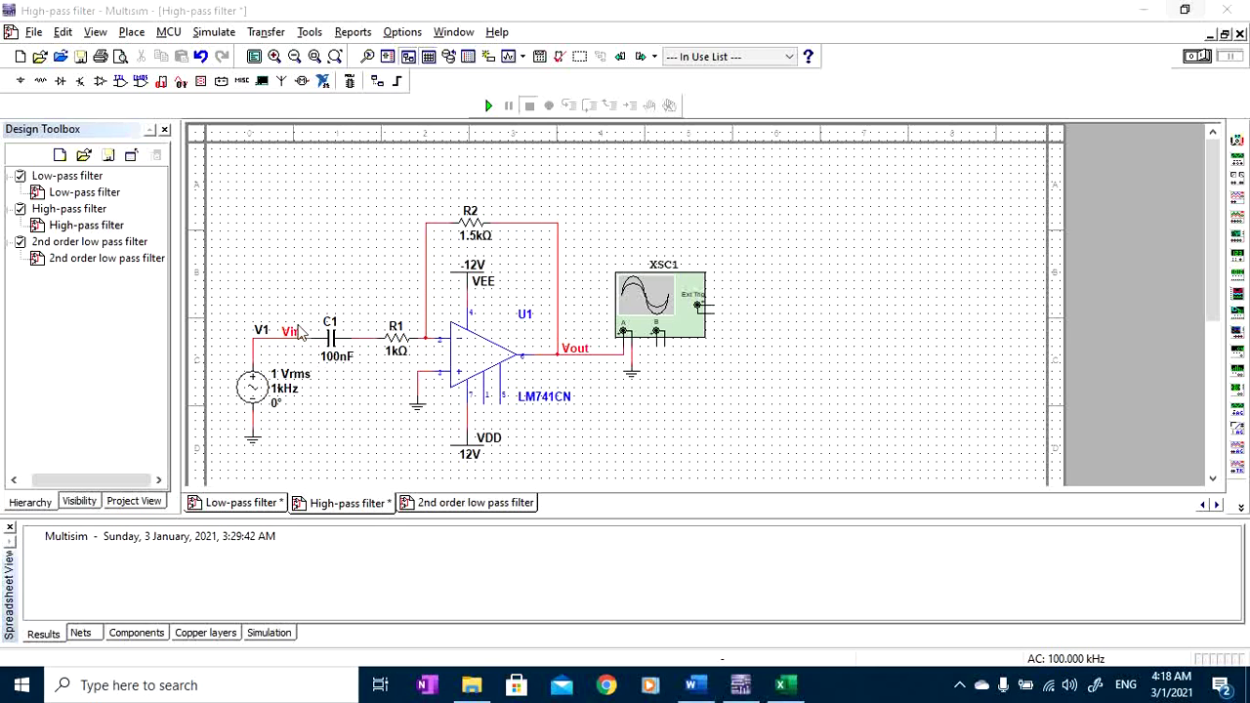
# Examine the input components of the high-pass filter circuit and its cut-off frequency calculation in the Word report, and return to Multisim.
pyautogui.moveTo(292, 297); pyautogui.dragTo(422, 395)
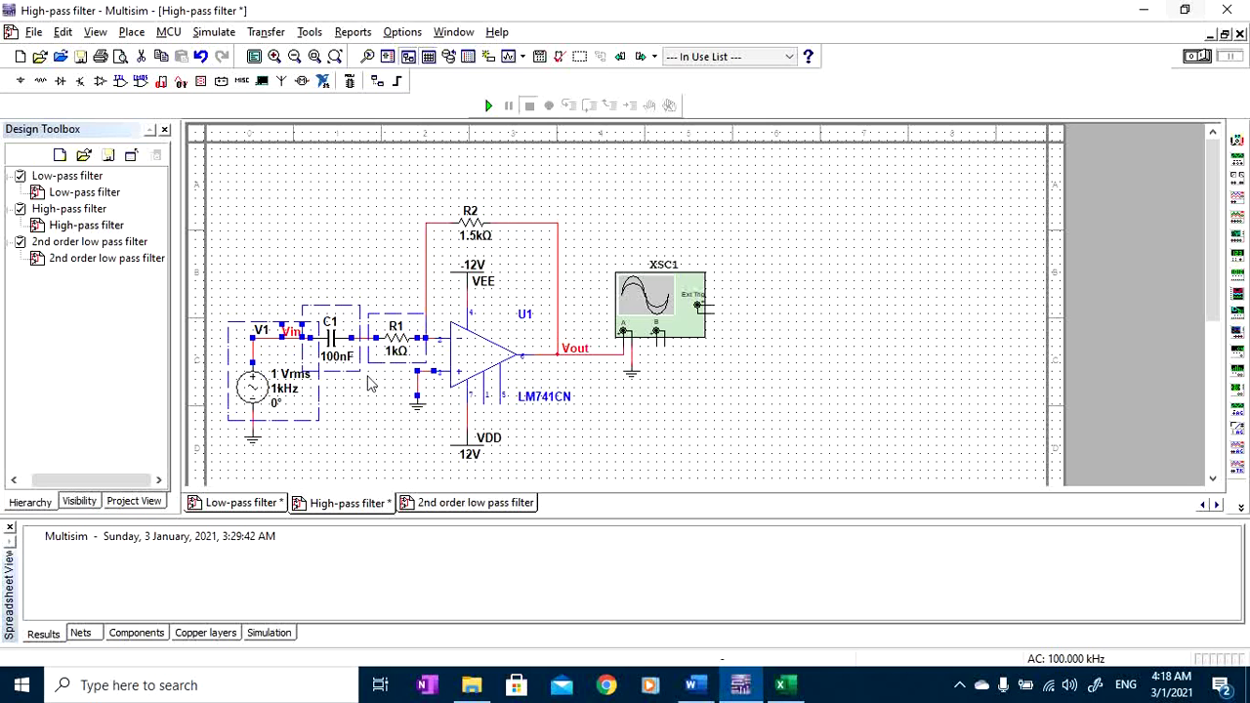
pyautogui.click(371, 384)
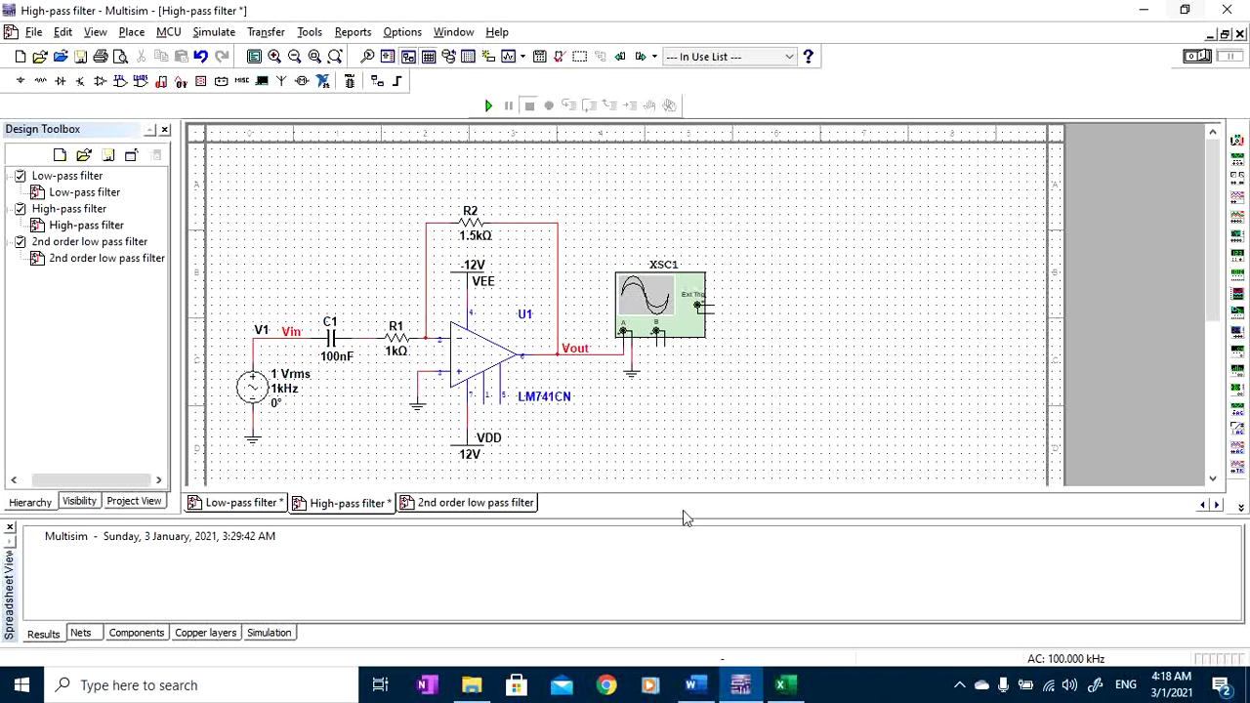
pyautogui.click(701, 688)
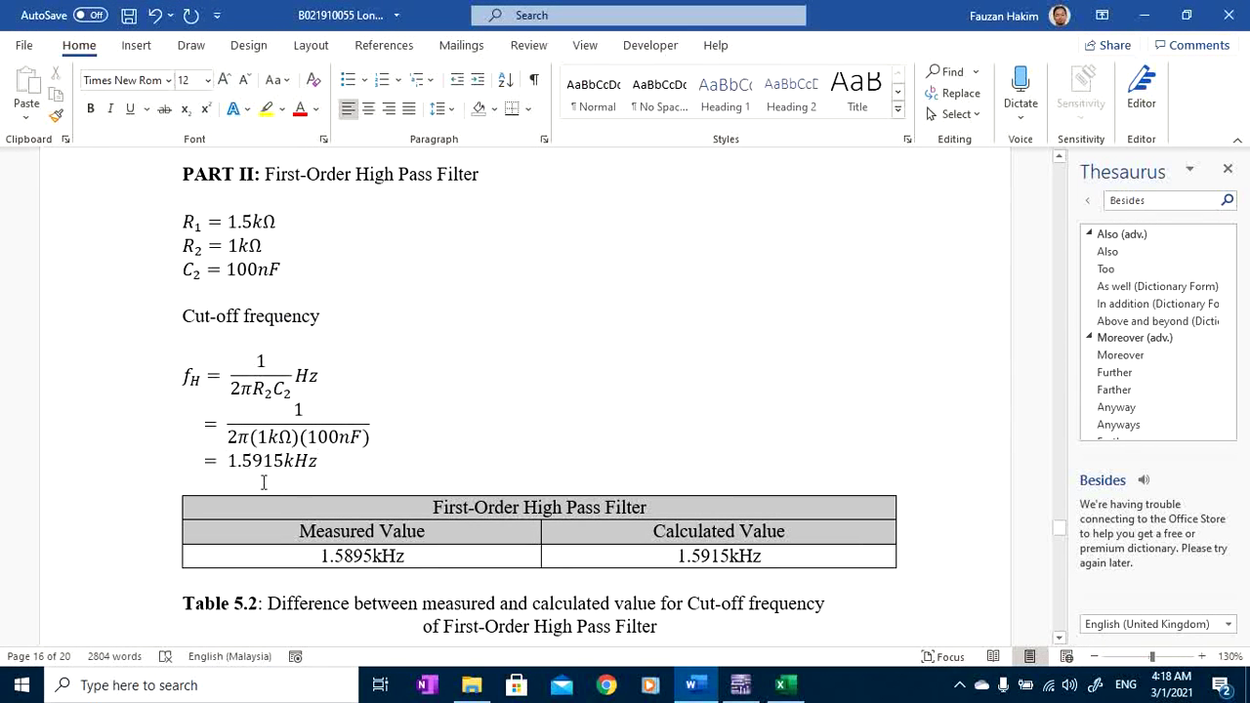
pyautogui.click(1144, 14)
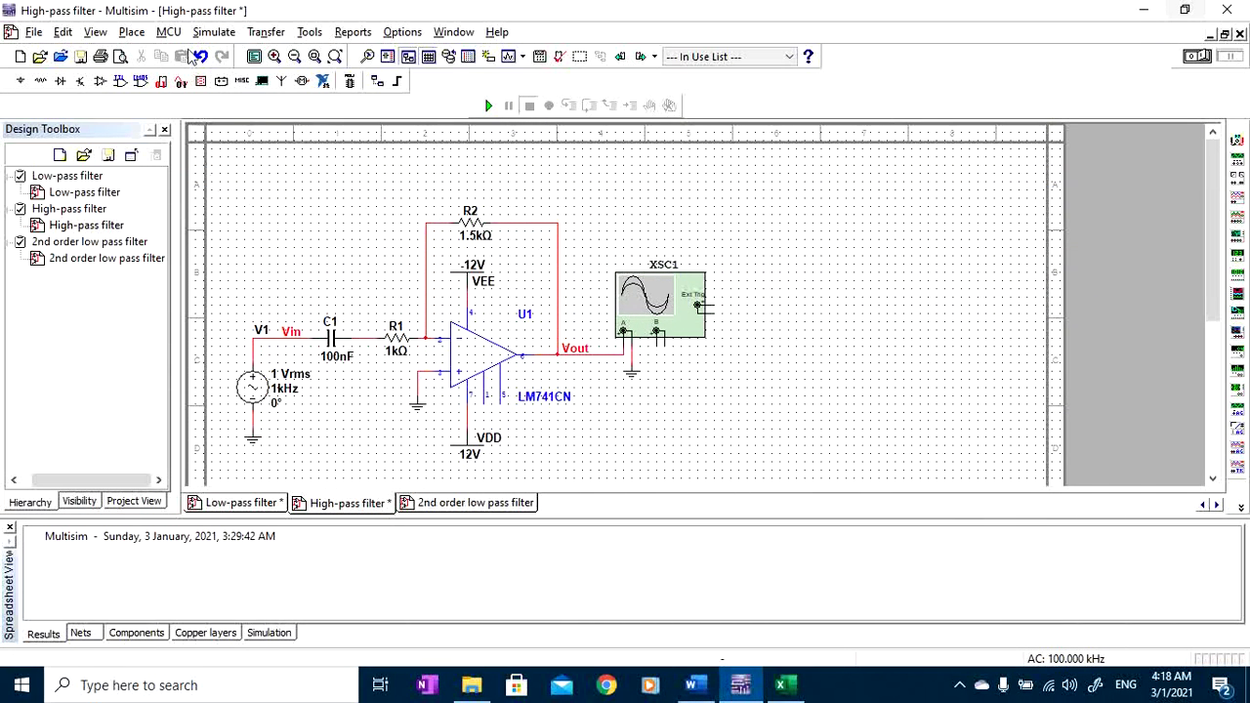
# Edit the high-pass filter's AC Analysis output expression to V(vout)/V(vin)/1.499.
pyautogui.click(213, 32)
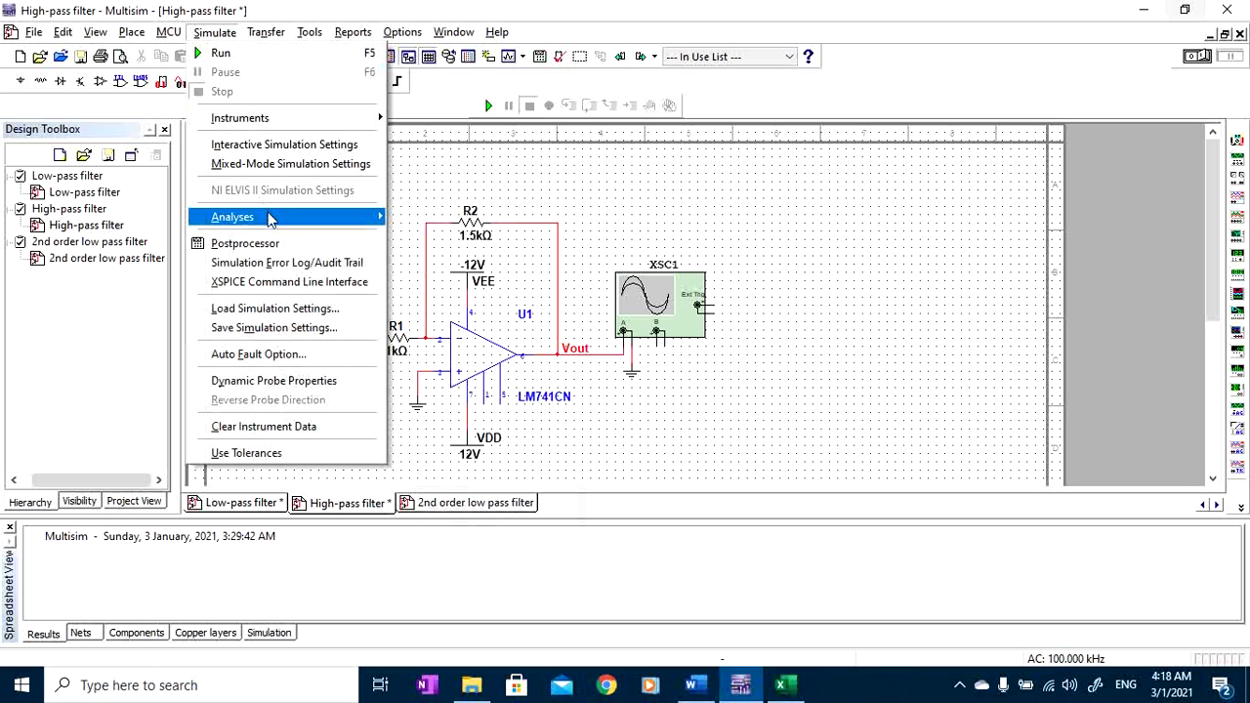
pyautogui.moveTo(271, 217)
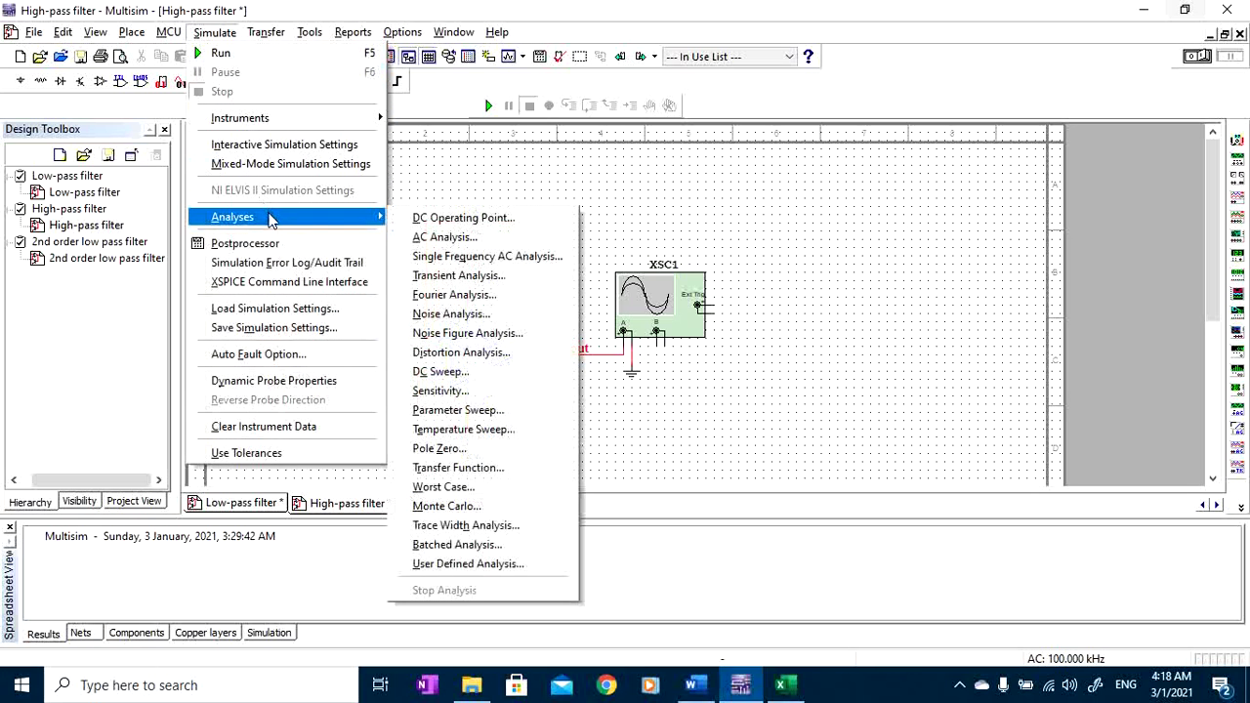
pyautogui.click(406, 240)
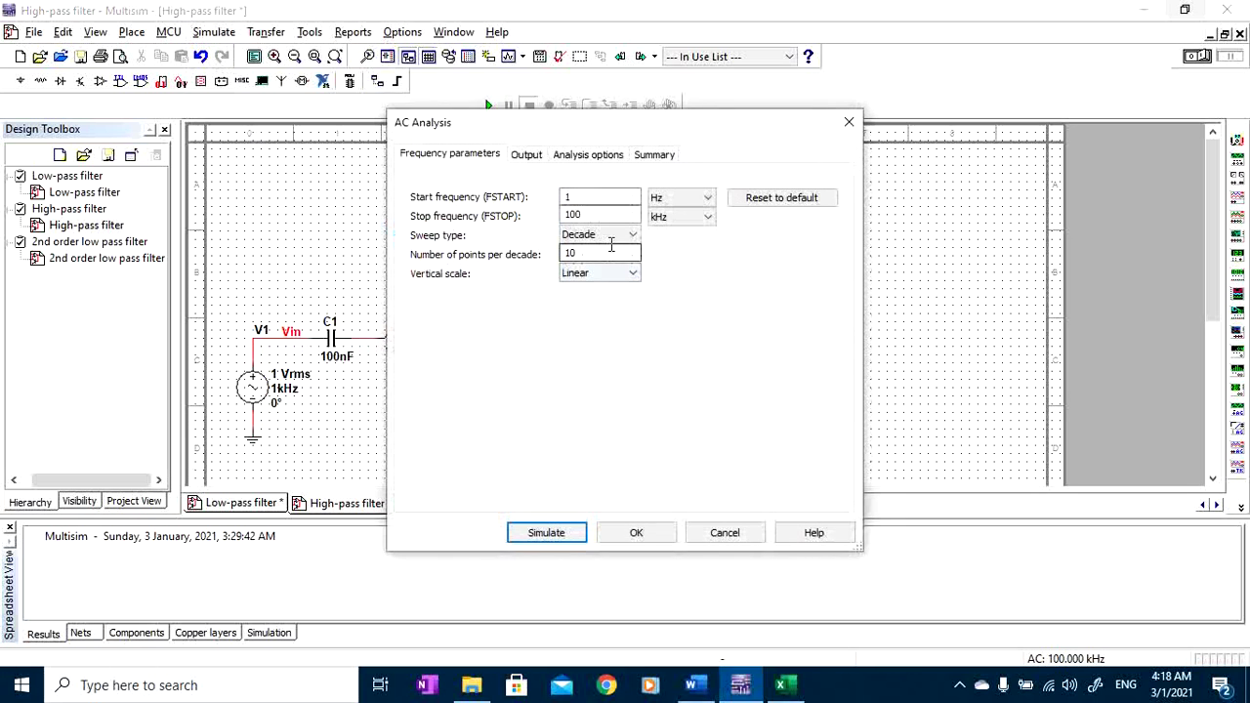
pyautogui.click(532, 156)
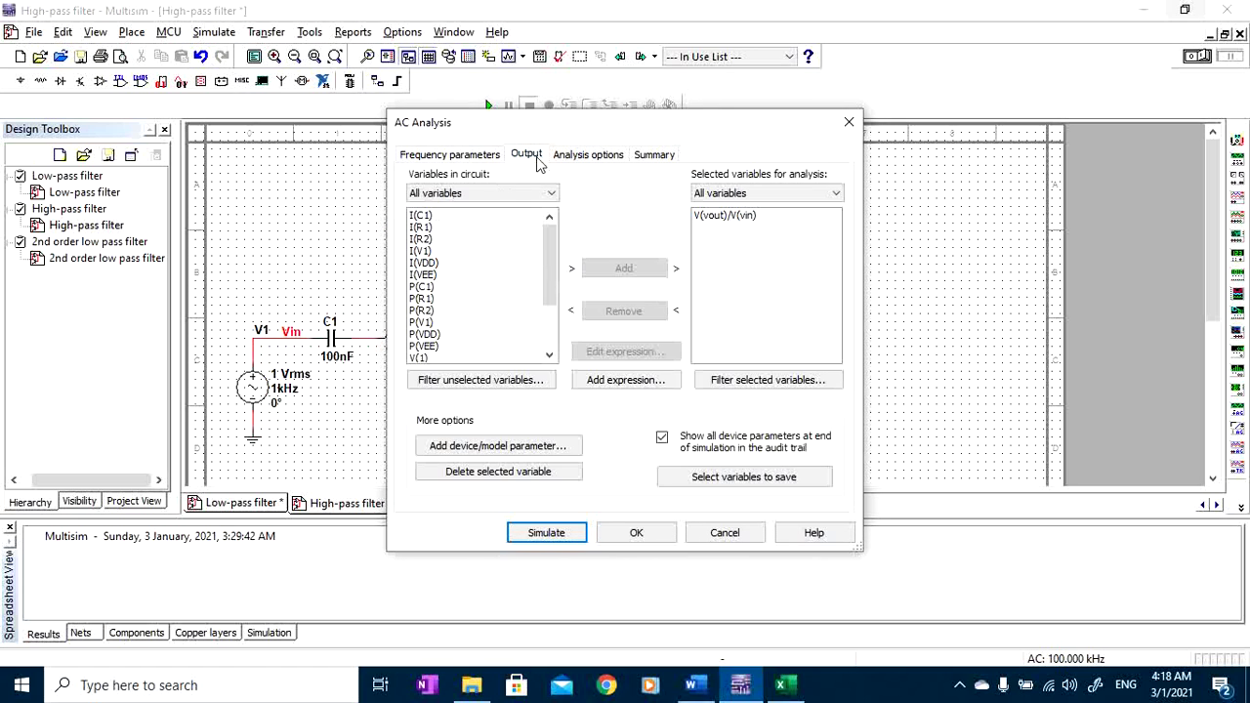
pyautogui.click(717, 216)
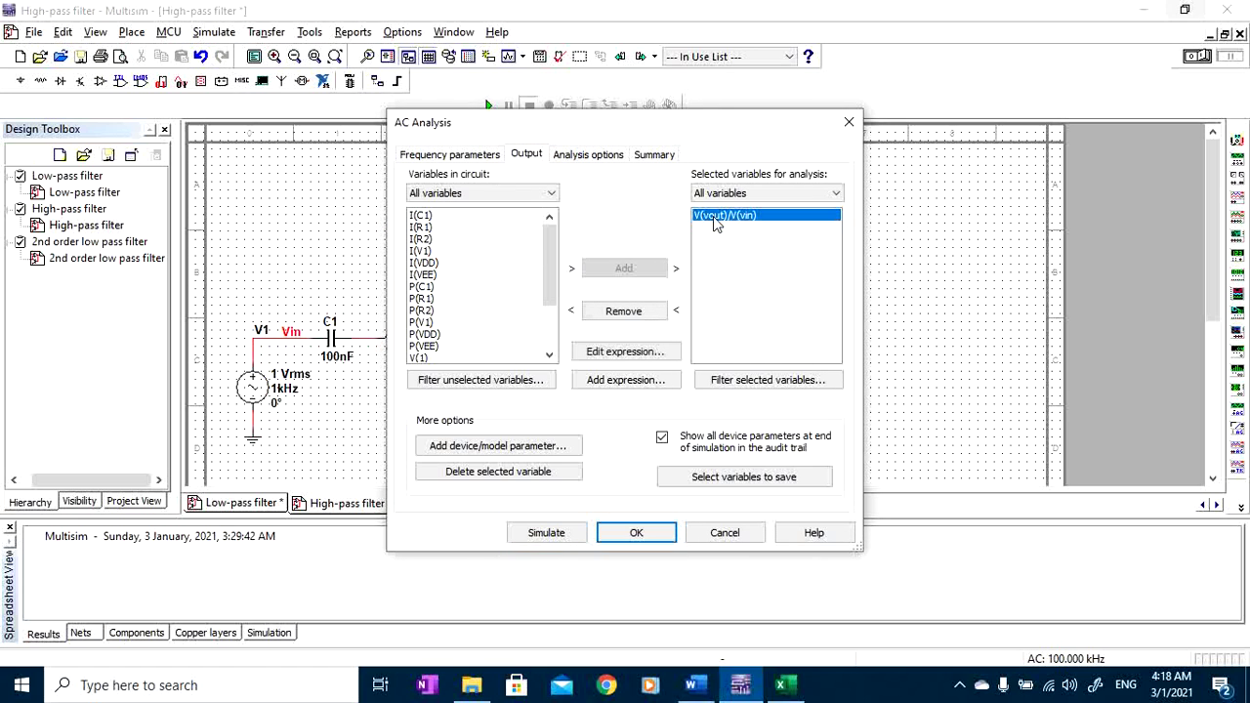
pyautogui.click(644, 354)
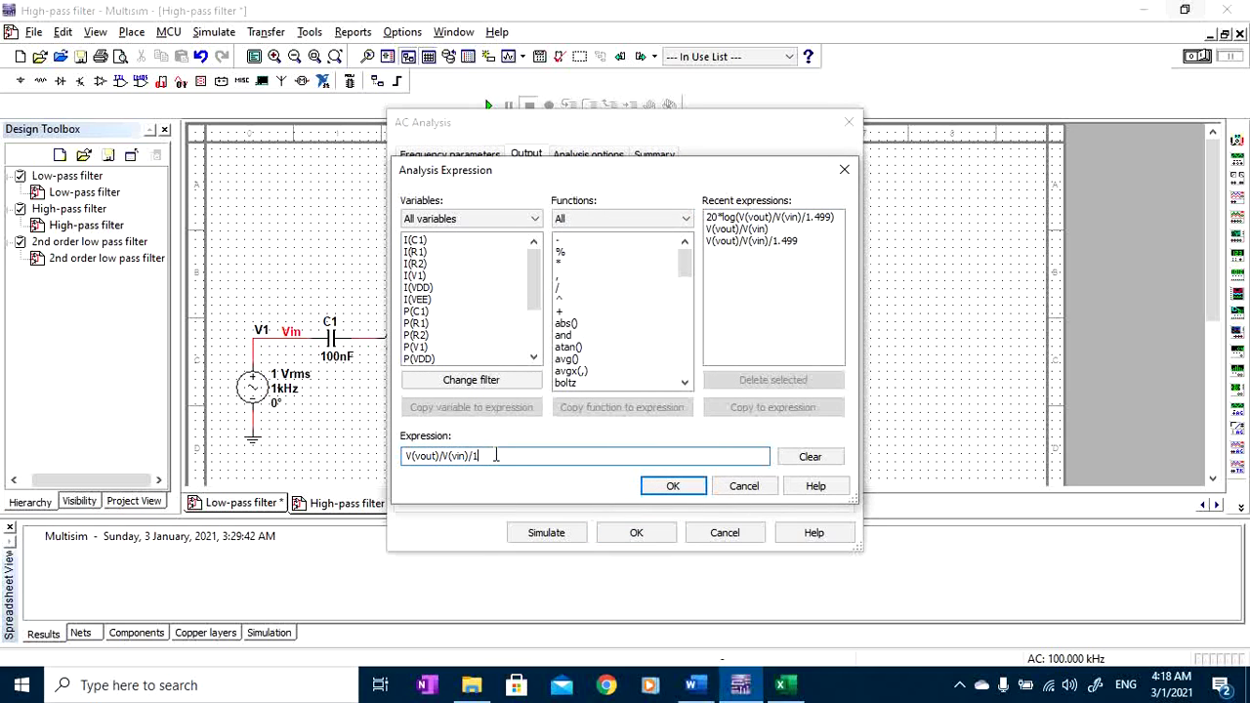
pyautogui.click(653, 486)
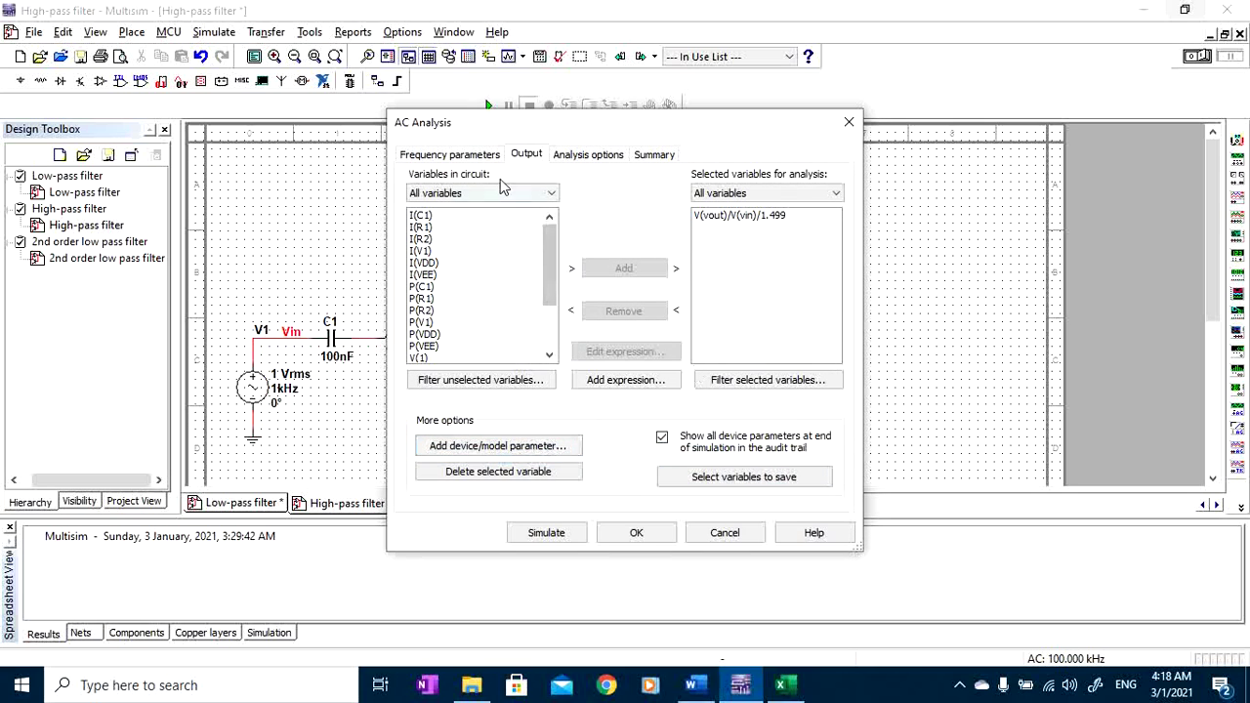
# Set the vertical scale of the high-pass filter's AC Analysis to Decibel.
pyautogui.click(491, 154)
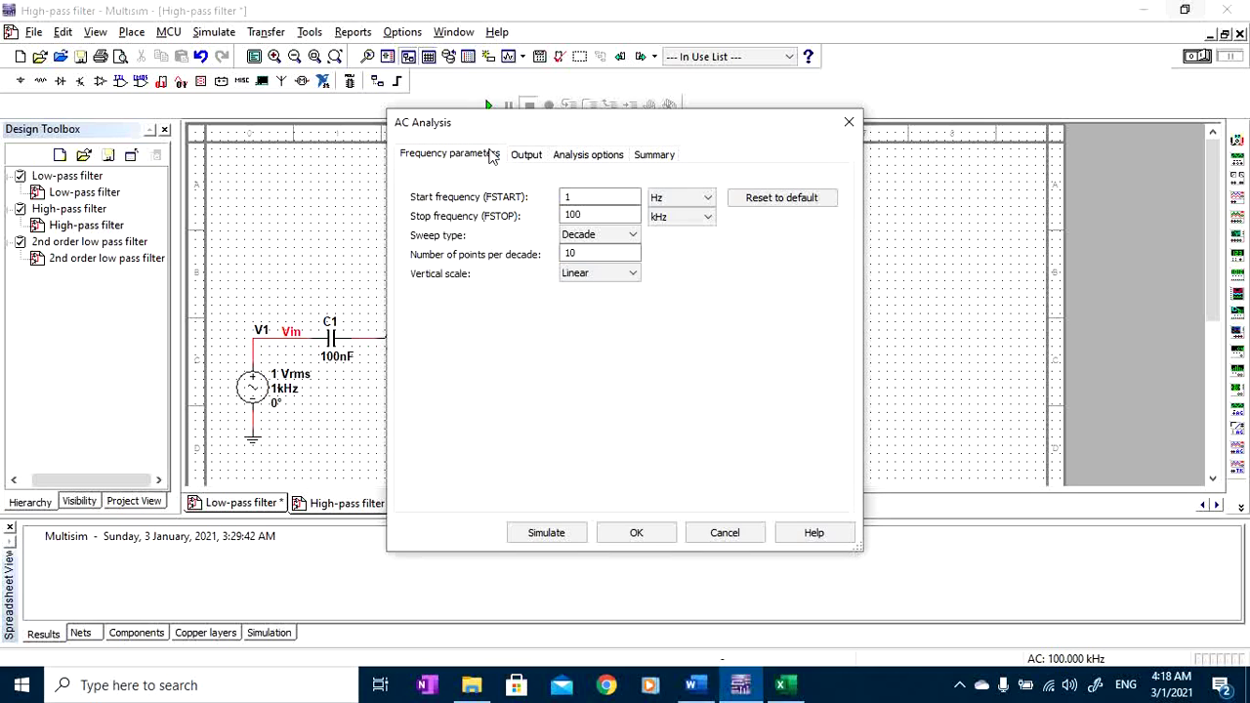
pyautogui.click(600, 276)
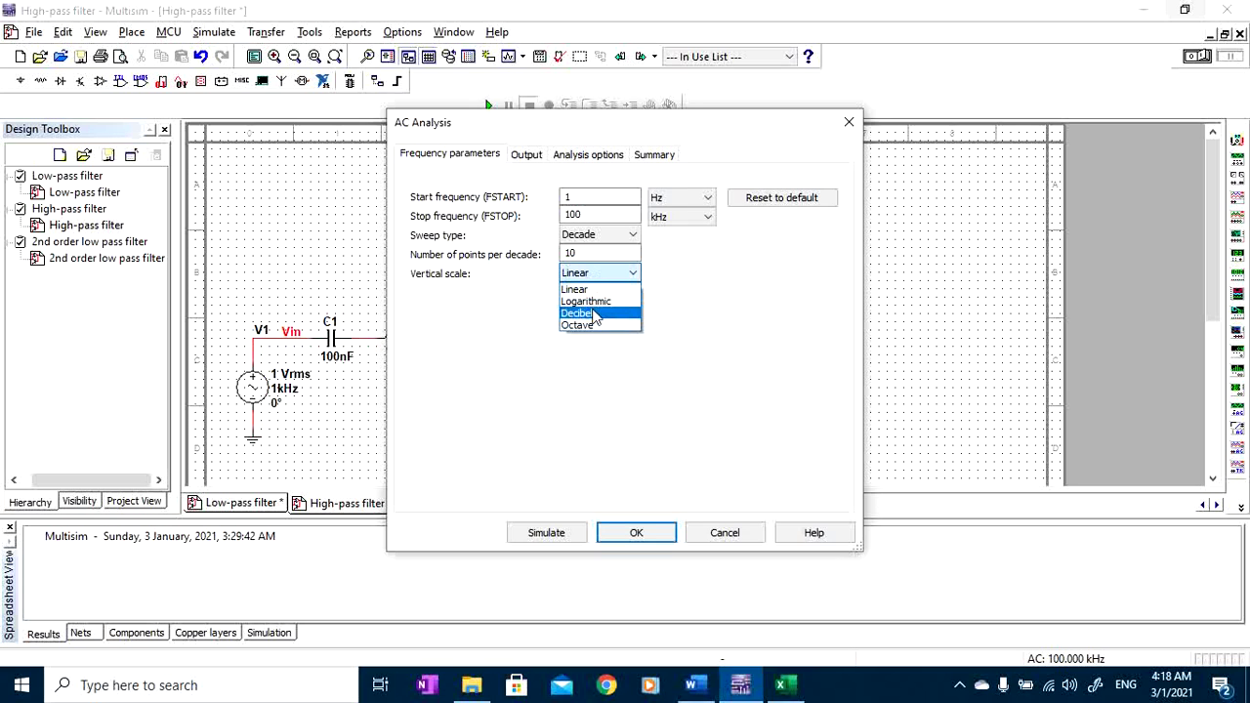
pyautogui.click(595, 314)
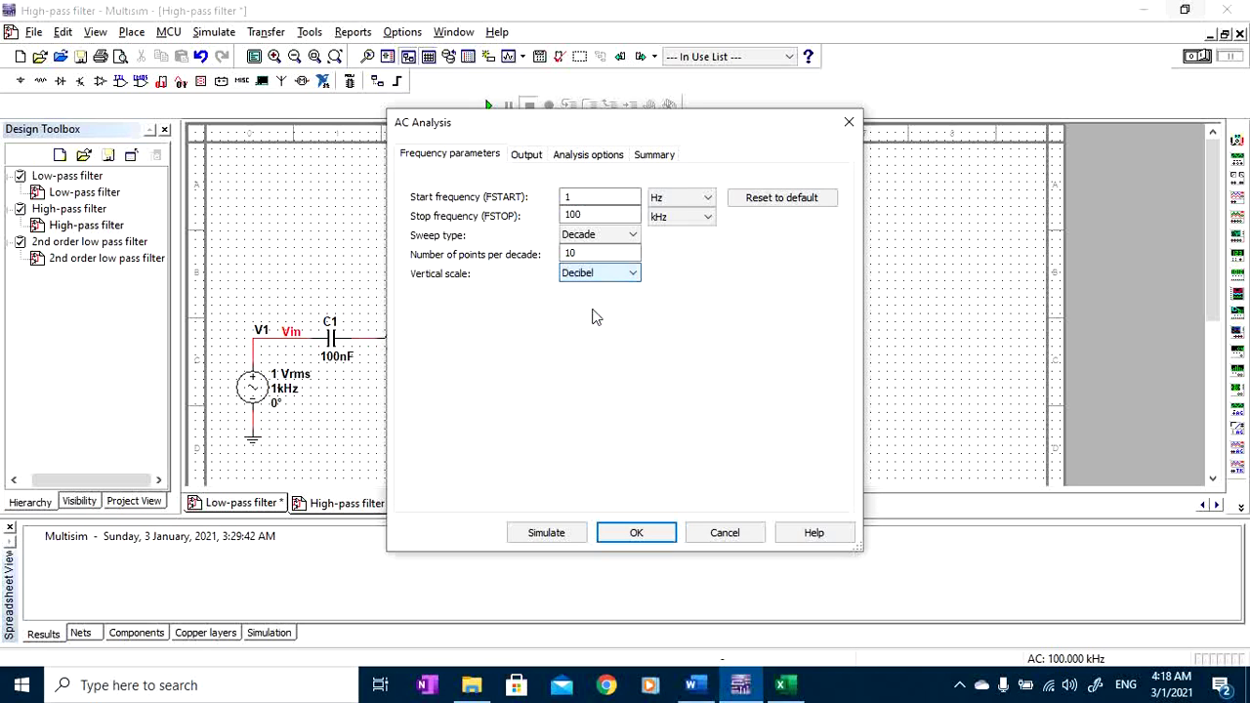
# Run the high-pass filter's AC Analysis and move cursor 2 on the magnitude plot to about 8 Hz.
pyautogui.click(542, 534)
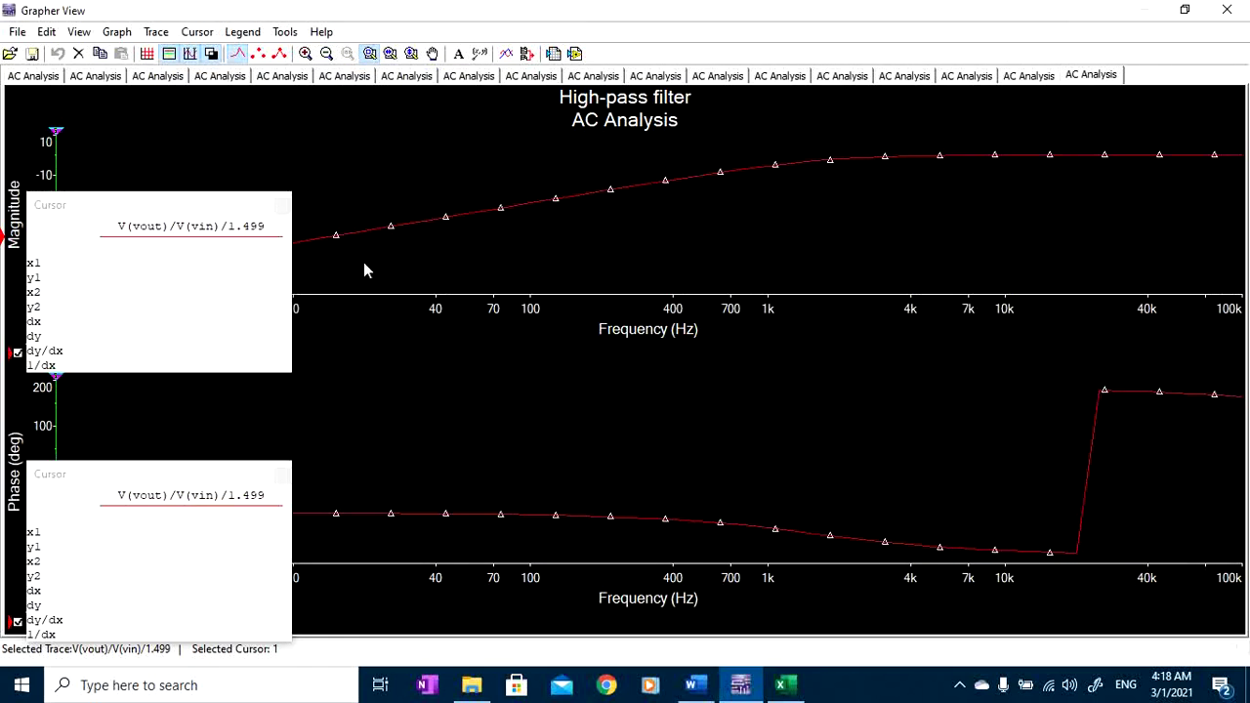
pyautogui.moveTo(71, 136); pyautogui.dragTo(974, 138)
pyautogui.rightClick(972, 134)
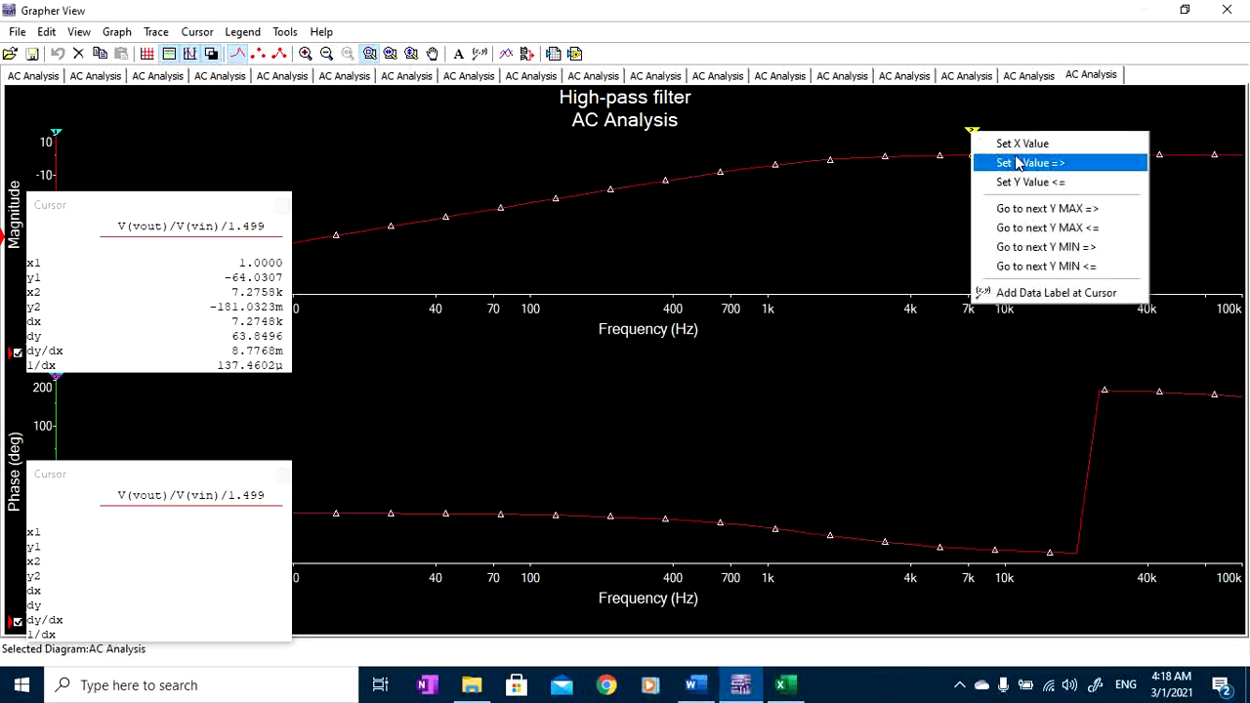
pyautogui.click(971, 131)
pyautogui.moveTo(970, 131); pyautogui.dragTo(271, 185)
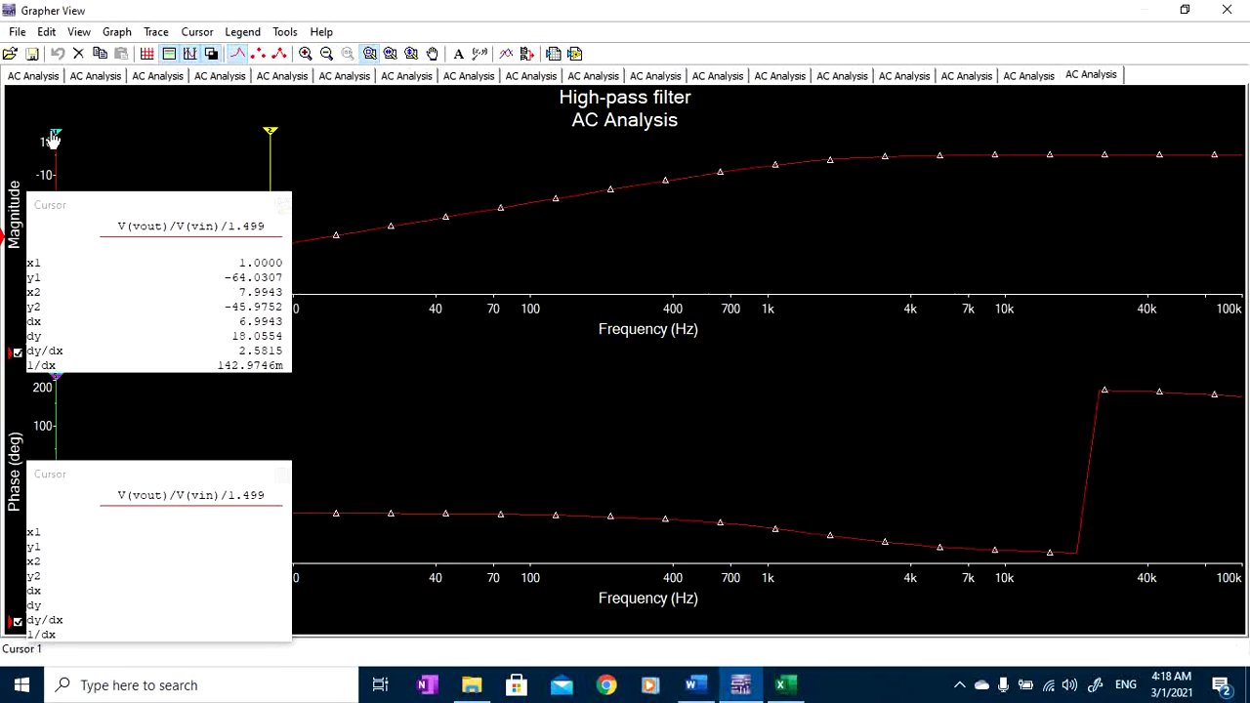
# Move cursor 1 along the high-pass magnitude plot to about 5.8 kHz and set its Y value to -3, searching toward lower frequencies.
pyautogui.moveTo(54, 131)
pyautogui.mouseDown()
pyautogui.moveTo(870, 109)
pyautogui.moveTo(962, 124)
pyautogui.moveTo(948, 137)
pyautogui.mouseUp()
pyautogui.rightClick(949, 134)
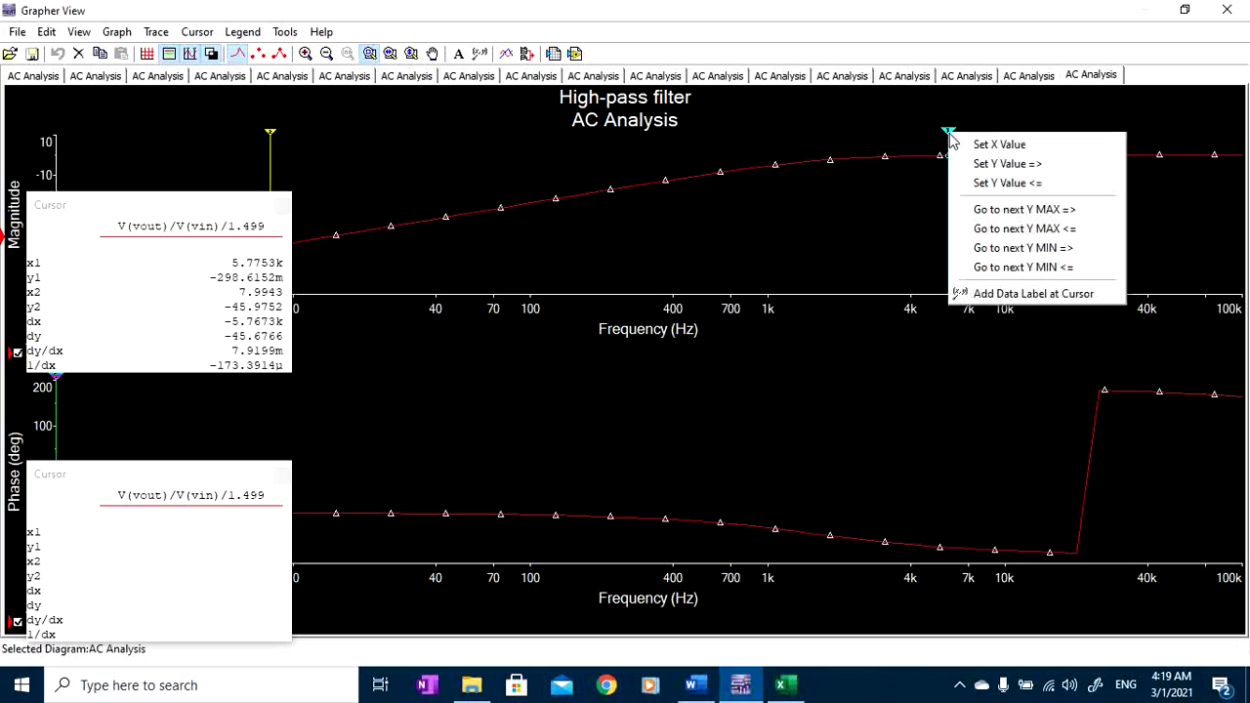
pyautogui.click(980, 180)
pyautogui.write('-3')
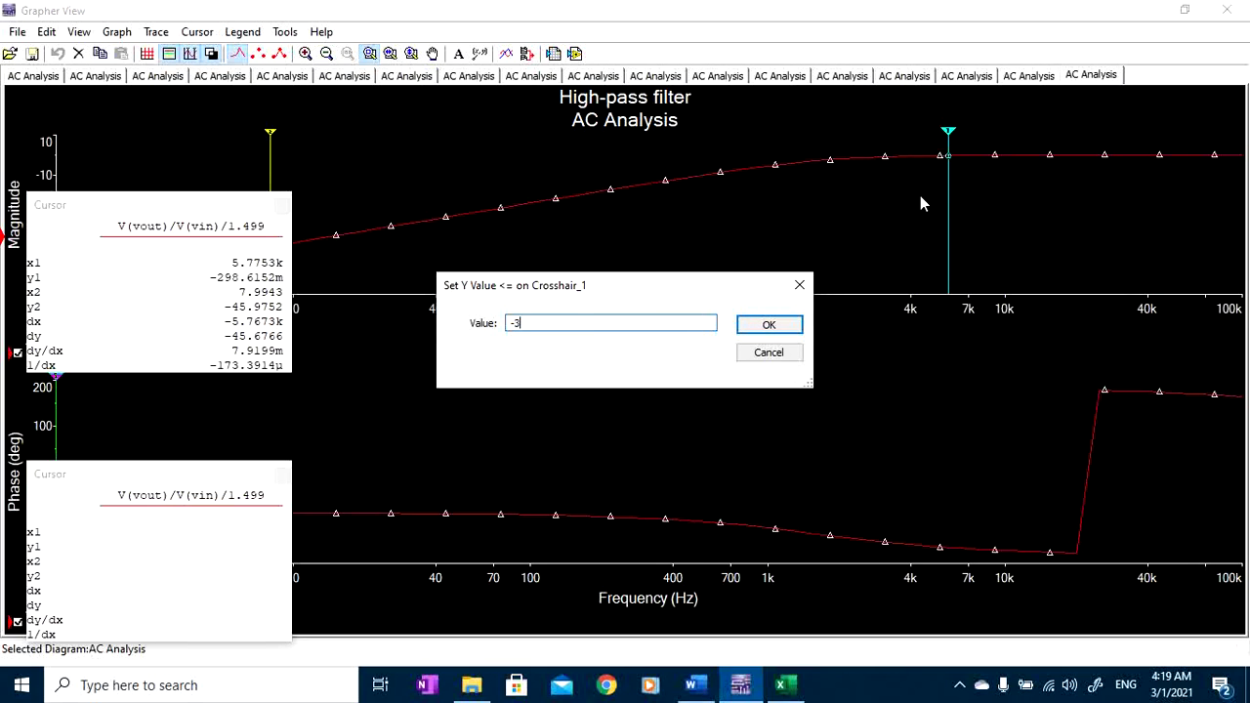
pyautogui.press('Return')
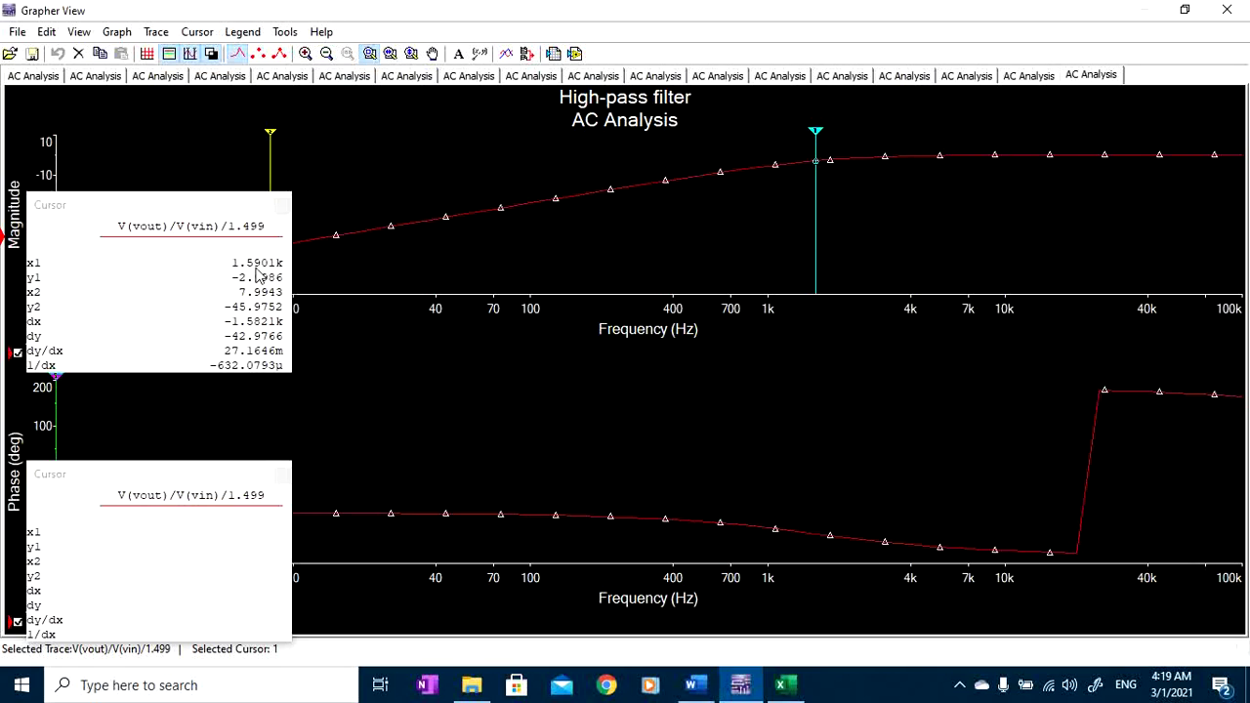
# Check the first-order high-pass filter's measured and calculated cut-off frequencies in the Word report, and return to Multisim.
pyautogui.click(691, 684)
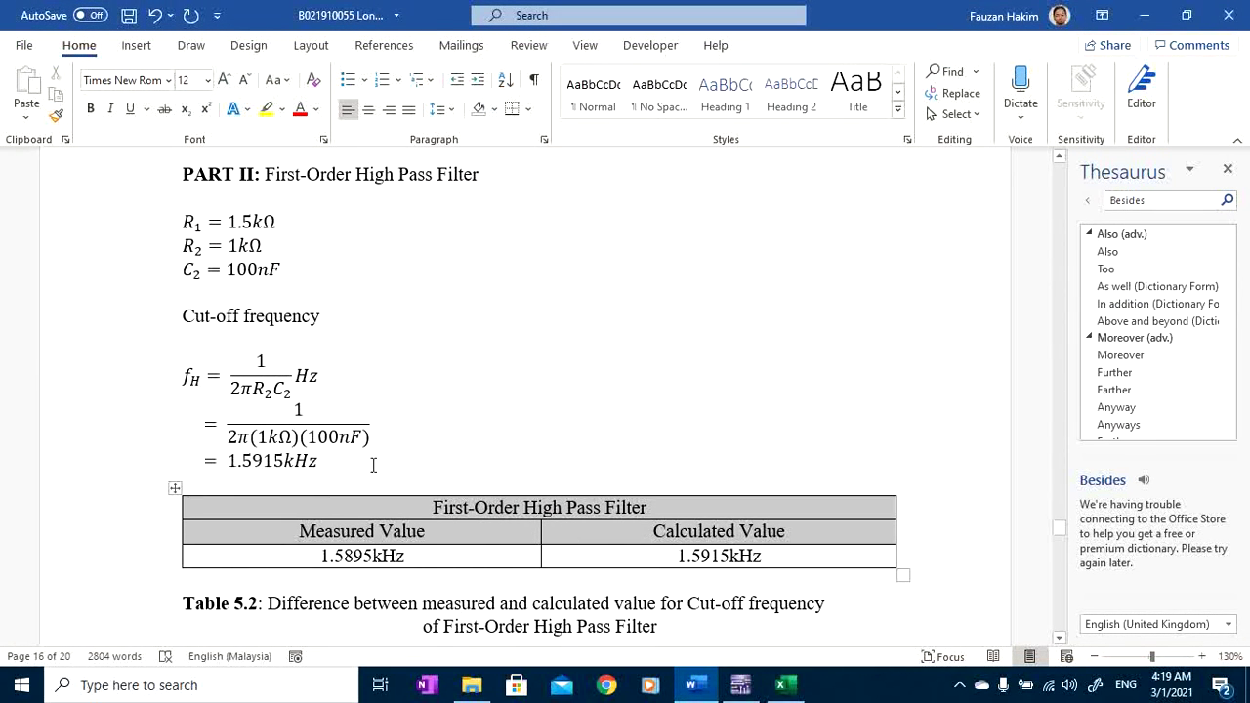
pyautogui.click(1144, 15)
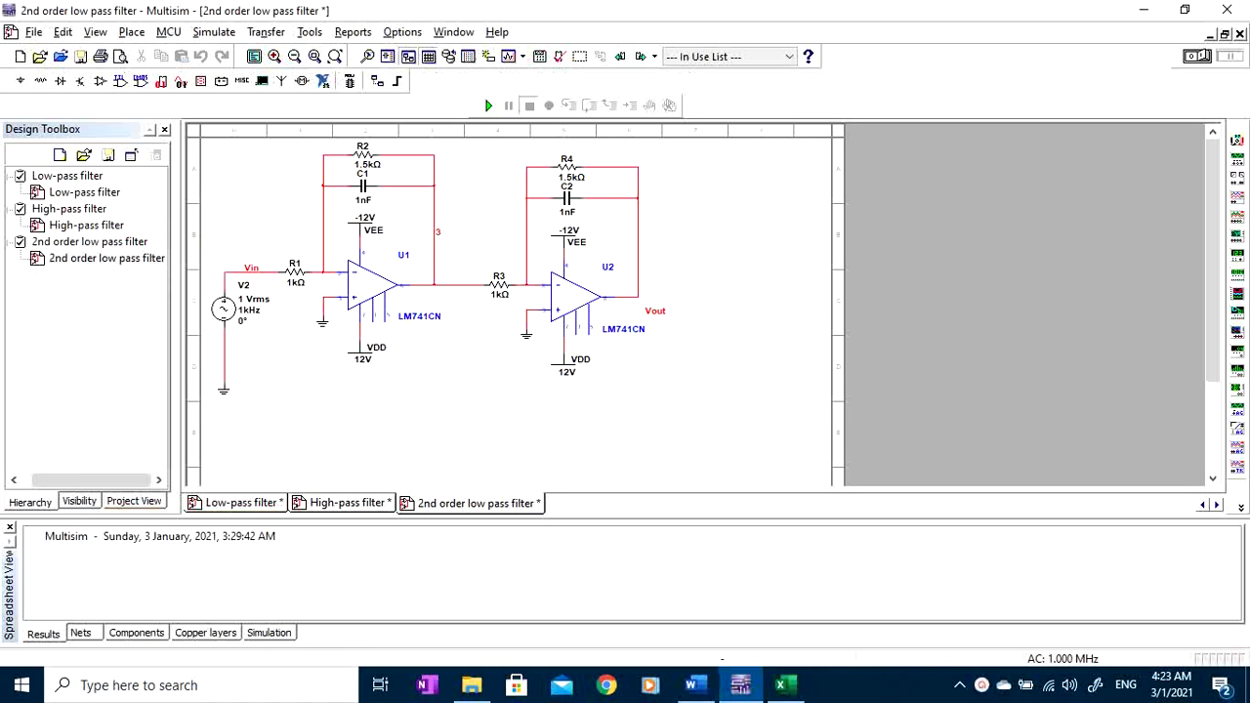
pyautogui.click(1226, 9)
# Examine the second-order low-pass filter circuit and its critical frequency calculation in the Word report, and return to Multisim.
pyautogui.scroll(-1, 285, 209)
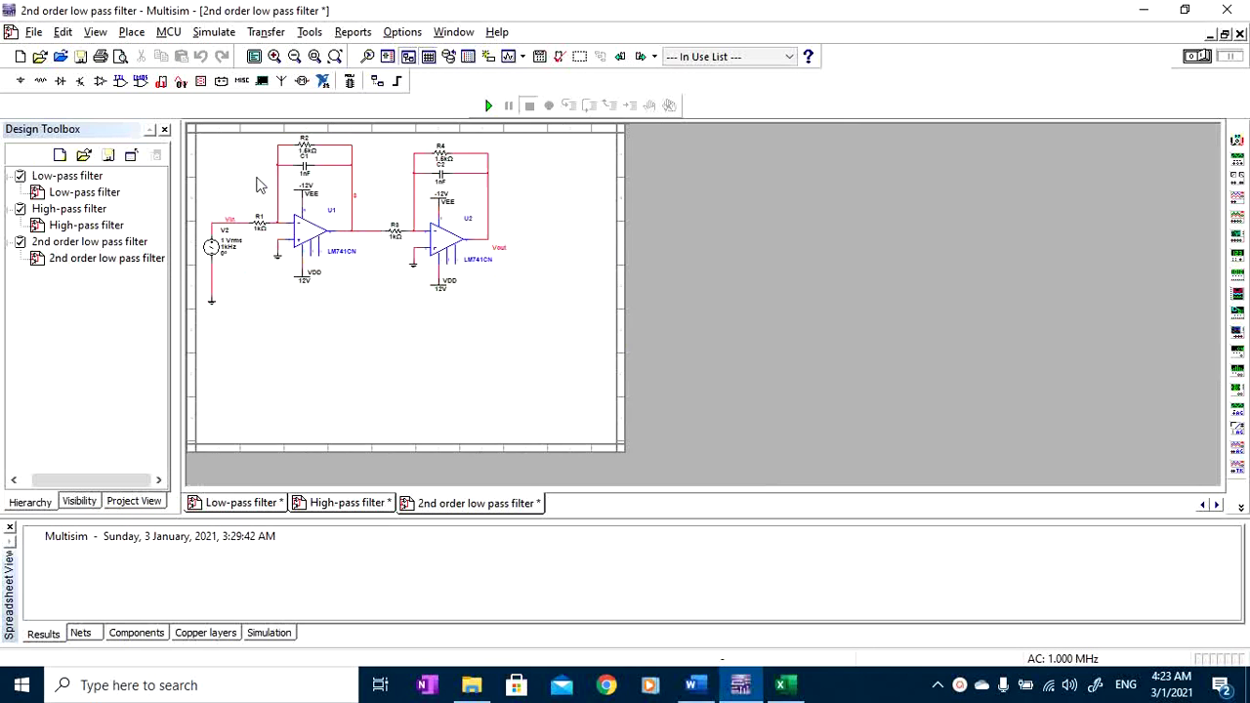
pyautogui.scroll(2, 312, 212)
pyautogui.scroll(-1, 303, 223)
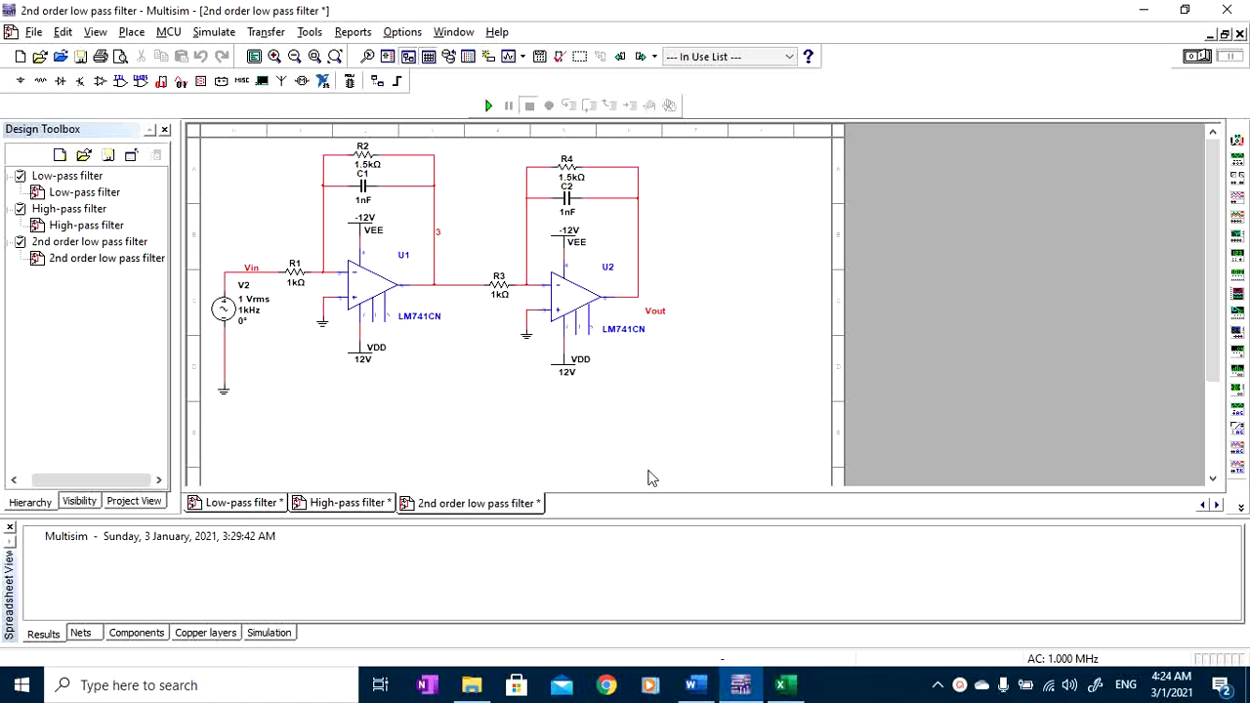
pyautogui.click(690, 684)
pyautogui.scroll(-4, 449, 308)
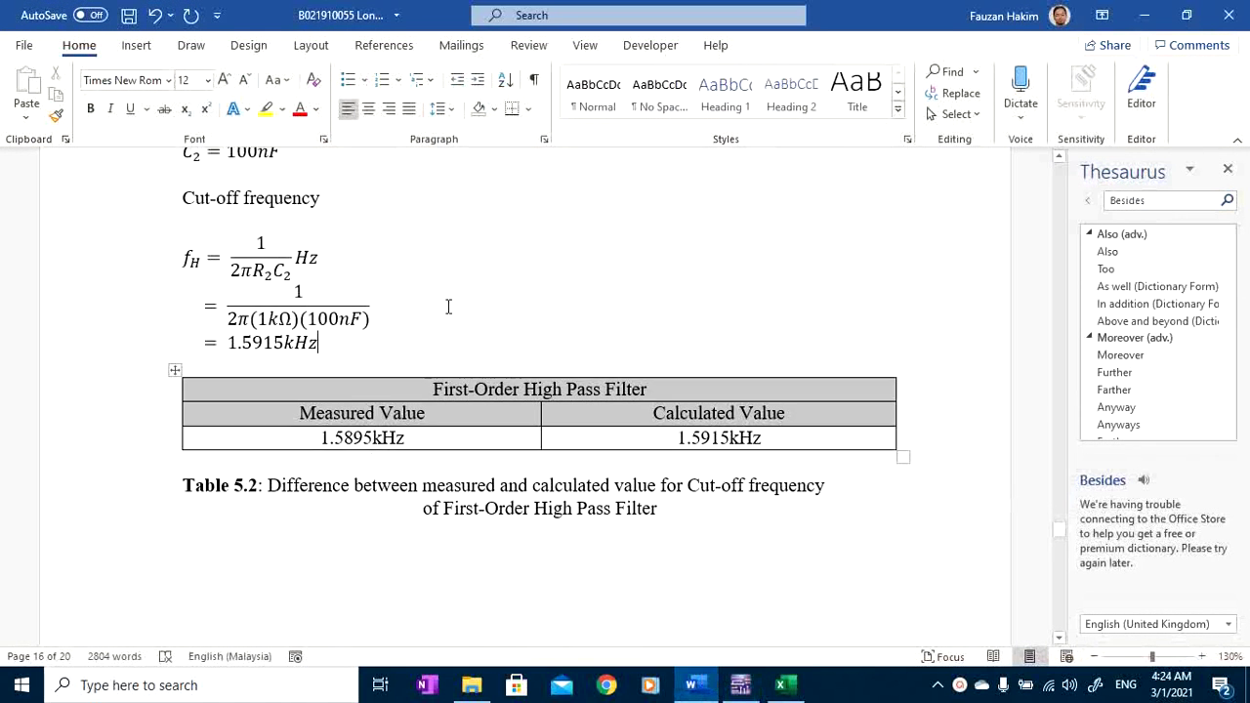
pyautogui.scroll(-5, 453, 299)
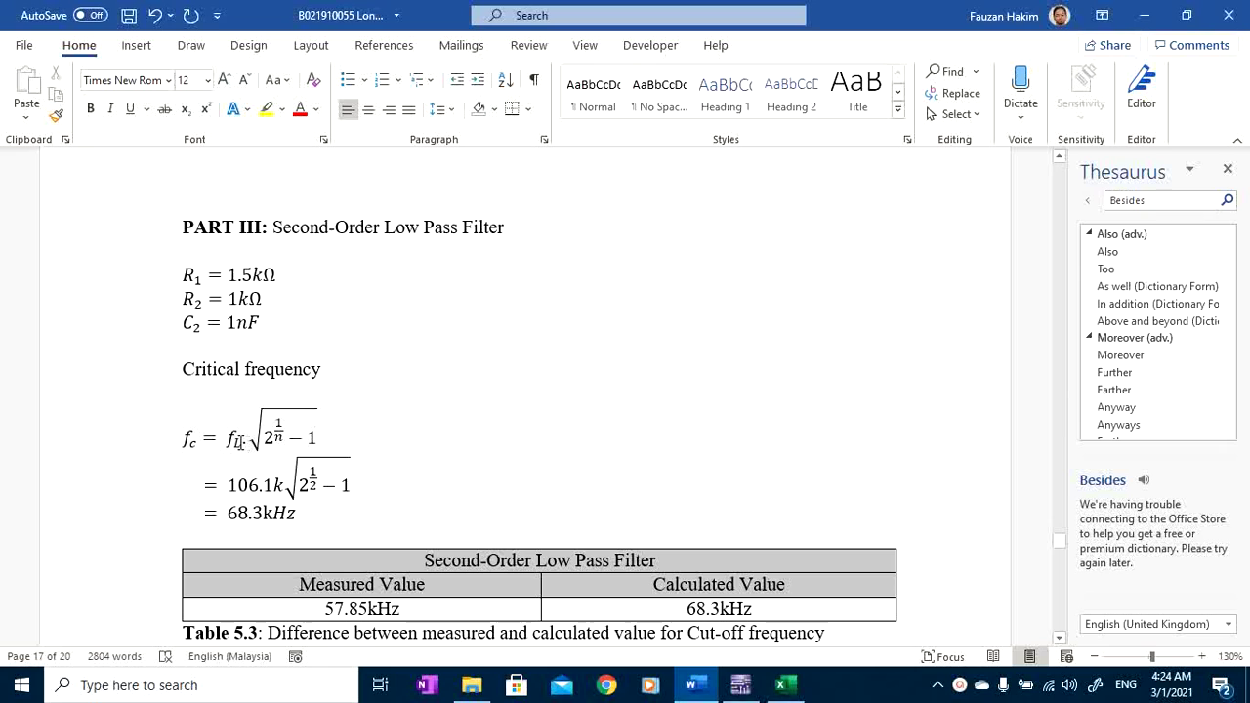
pyautogui.write('.')
pyautogui.click(1146, 16)
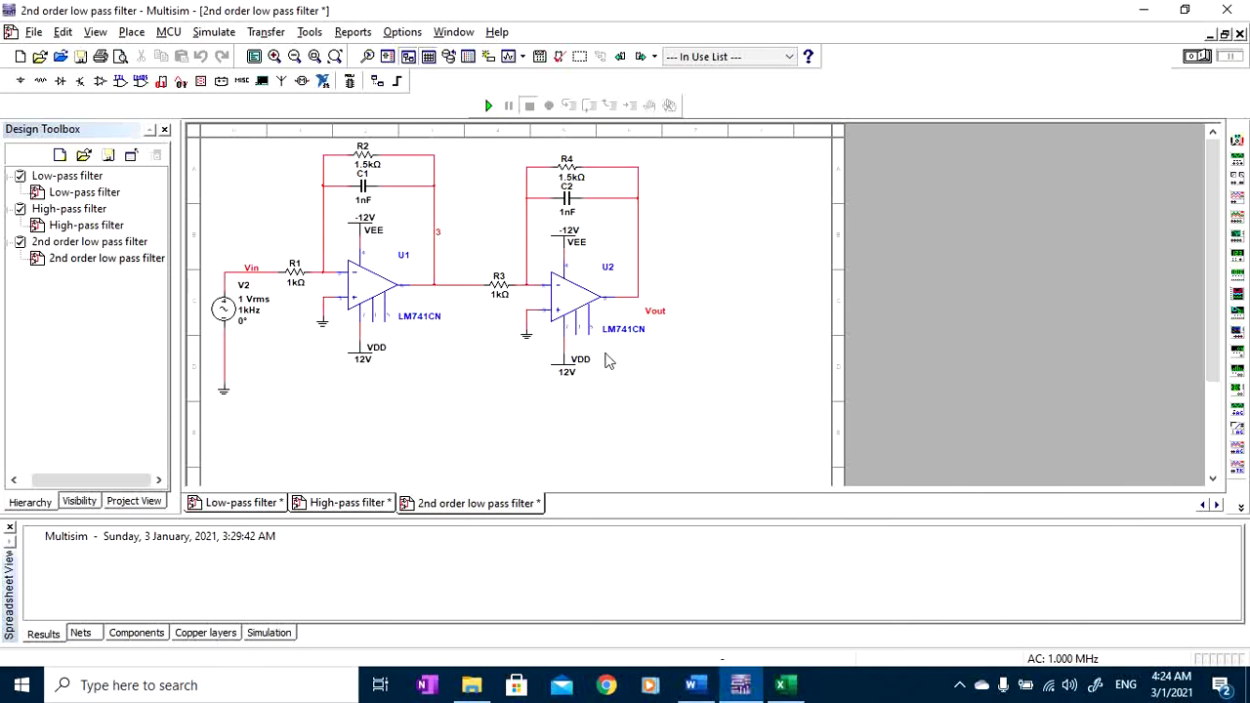
# Open an AC Analysis for the second-order low-pass filter and set its vertical scale to Linear.
pyautogui.click(213, 32)
pyautogui.moveTo(293, 217)
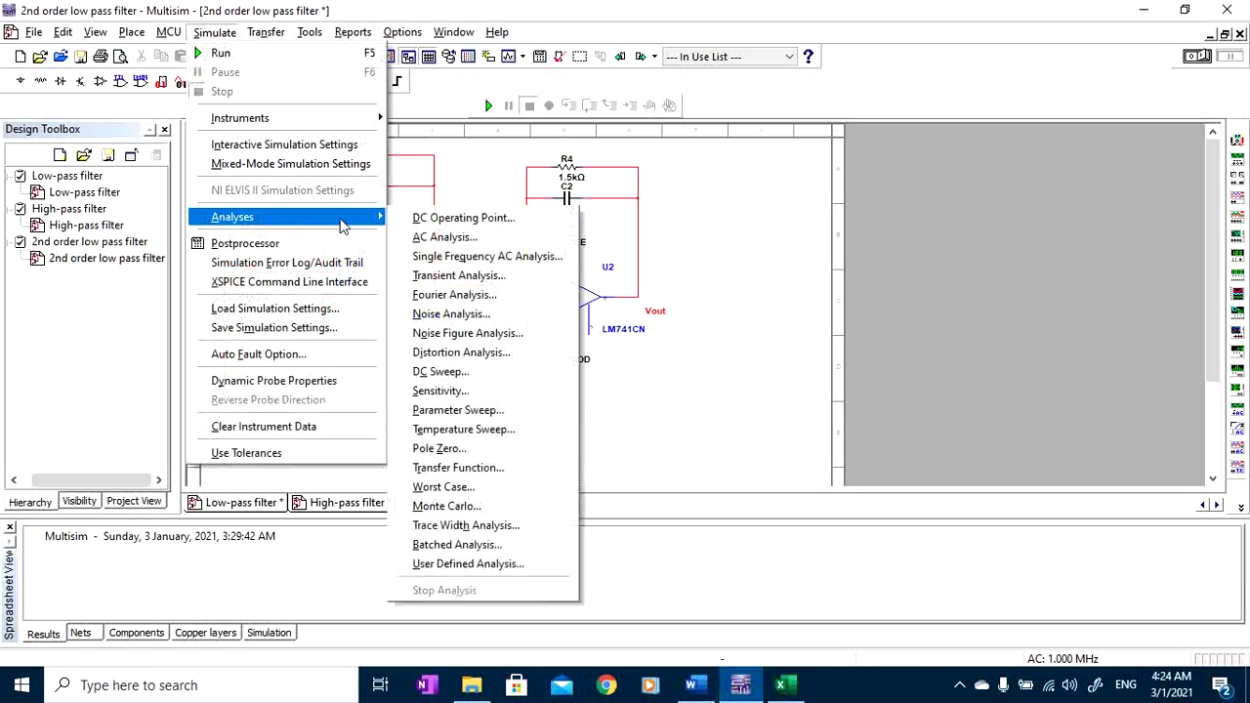
pyautogui.click(450, 238)
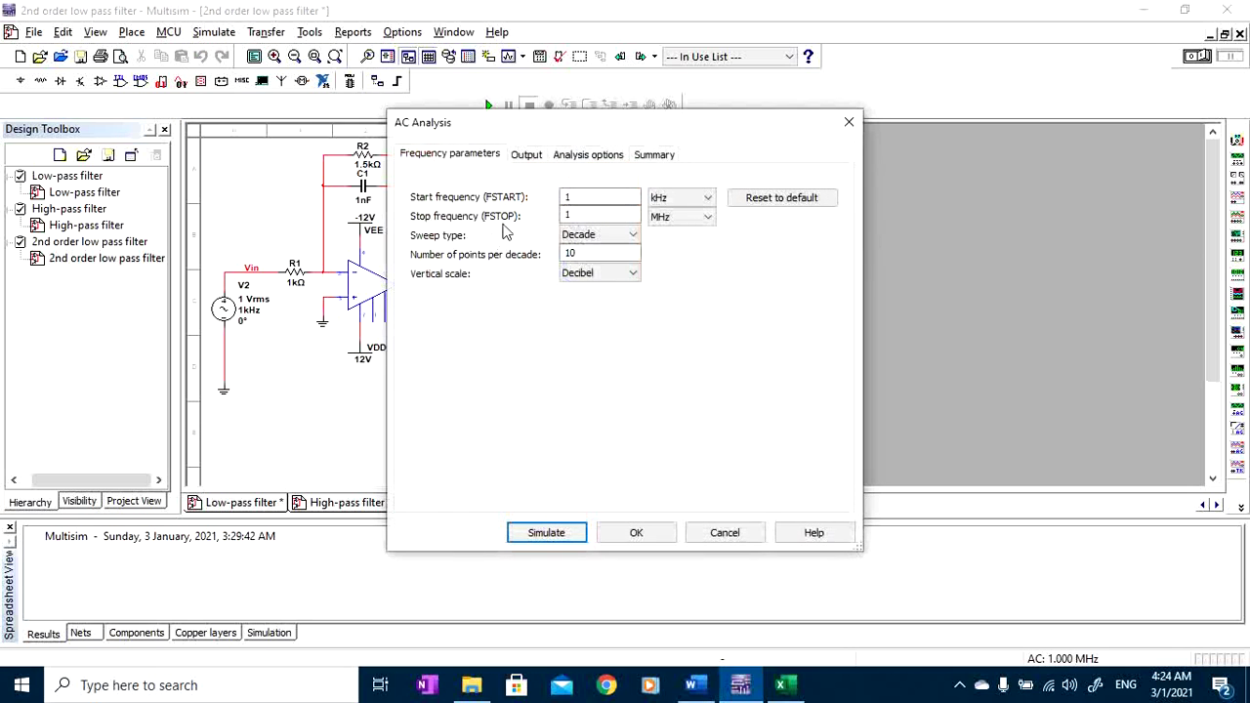
pyautogui.click(583, 276)
pyautogui.click(590, 287)
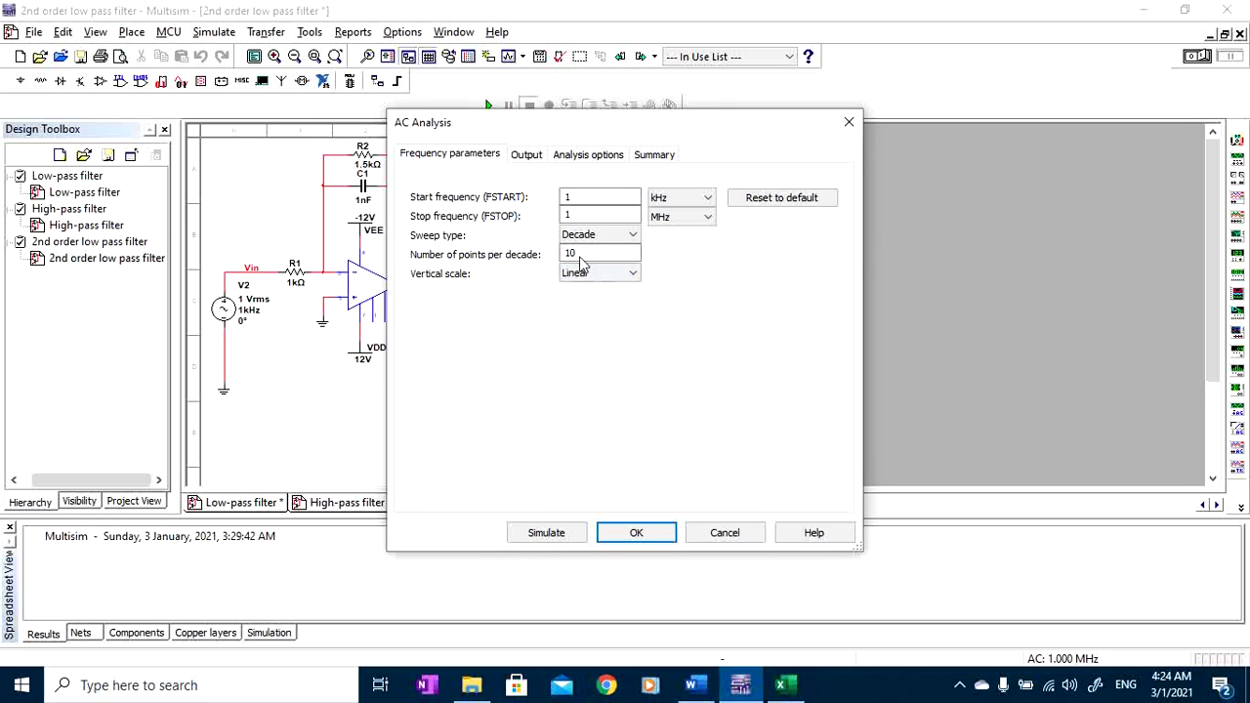
# Edit the second-order low-pass filter's AC Analysis output expression to V(vout)/V(vin).
pyautogui.click(527, 155)
pyautogui.click(739, 217)
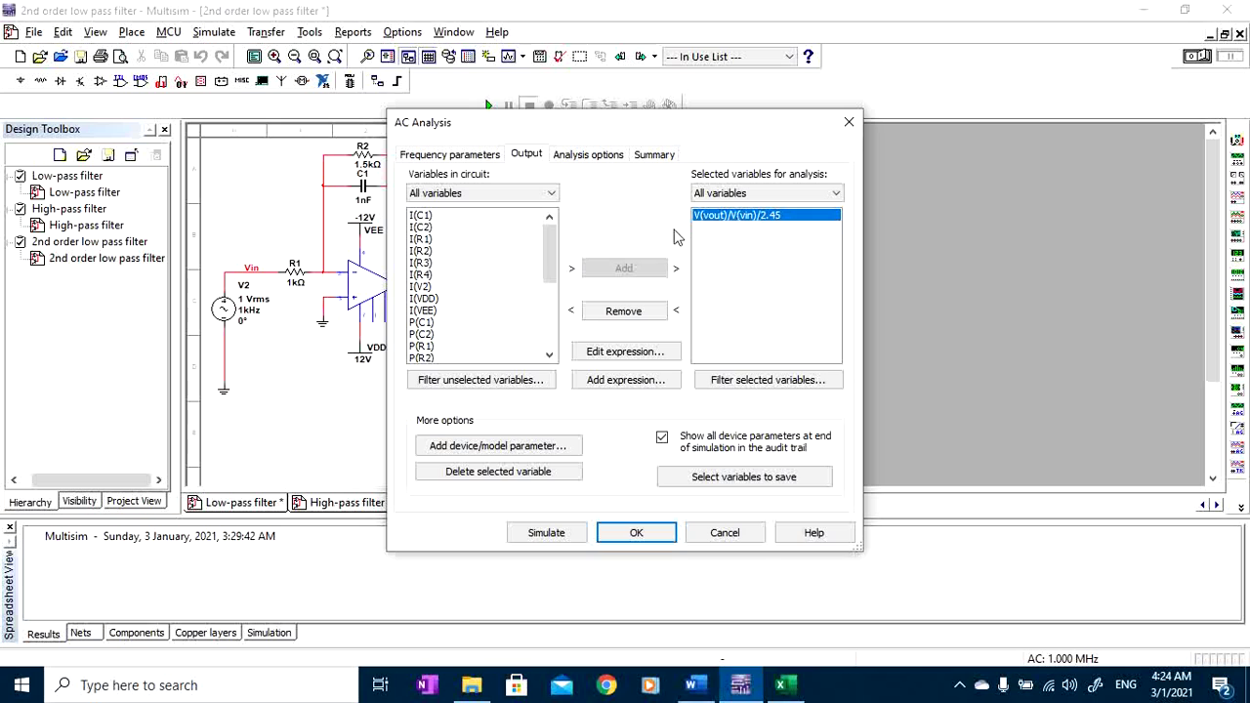
pyautogui.click(630, 351)
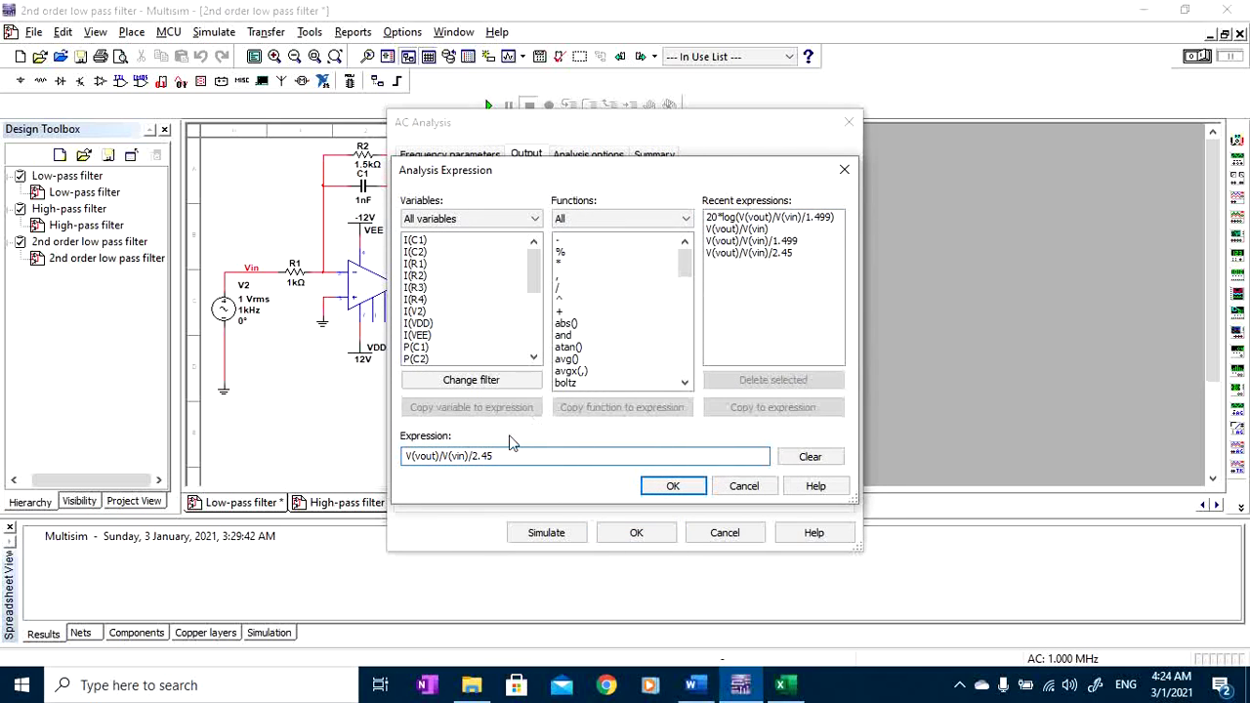
pyautogui.doubleClick(486, 456)
pyautogui.press('BackSpace')
pyautogui.click(671, 486)
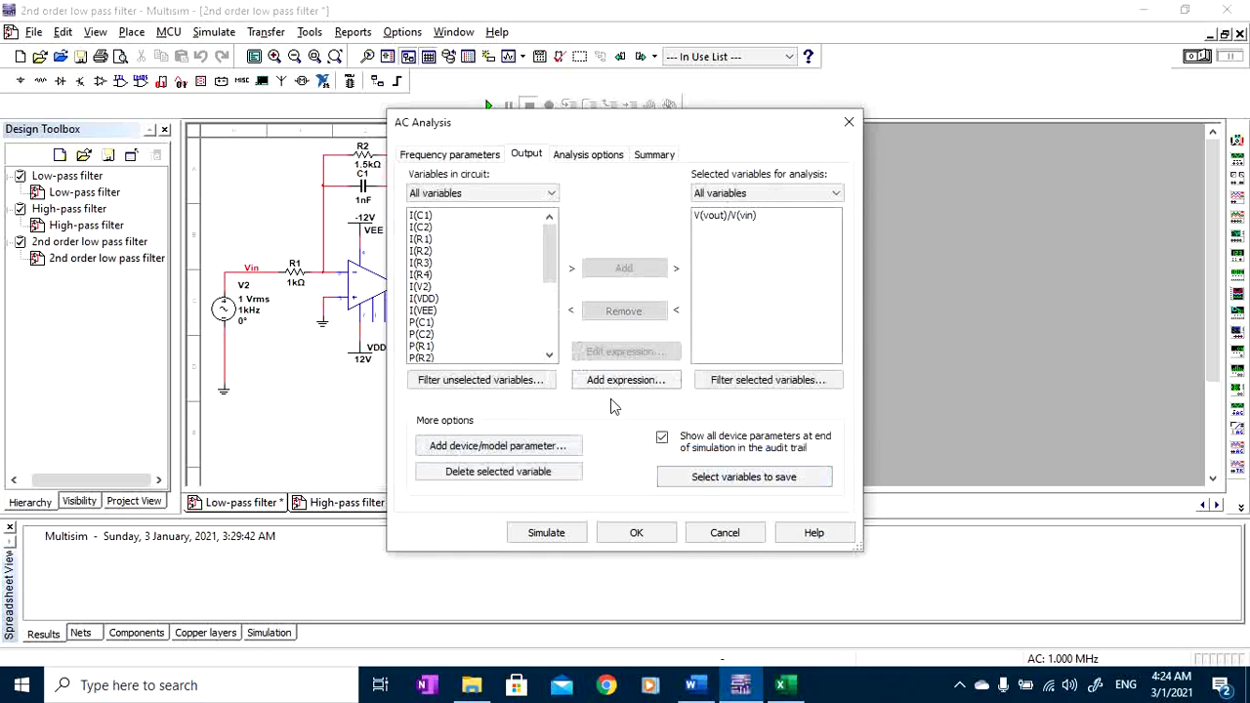
# Run the linear analysis, measure the maximum gain with cursor 1, place cursor 2 at about 1.33 kHz, and close the graph window.
pyautogui.click(459, 156)
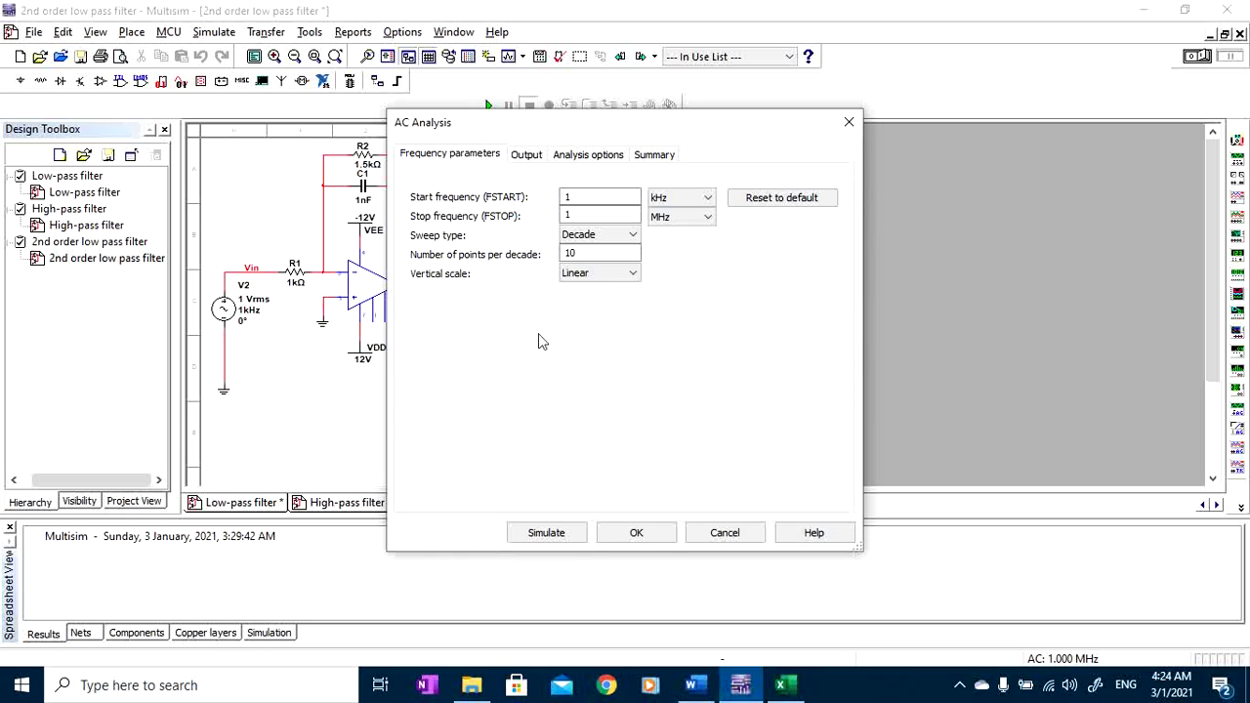
pyautogui.click(546, 533)
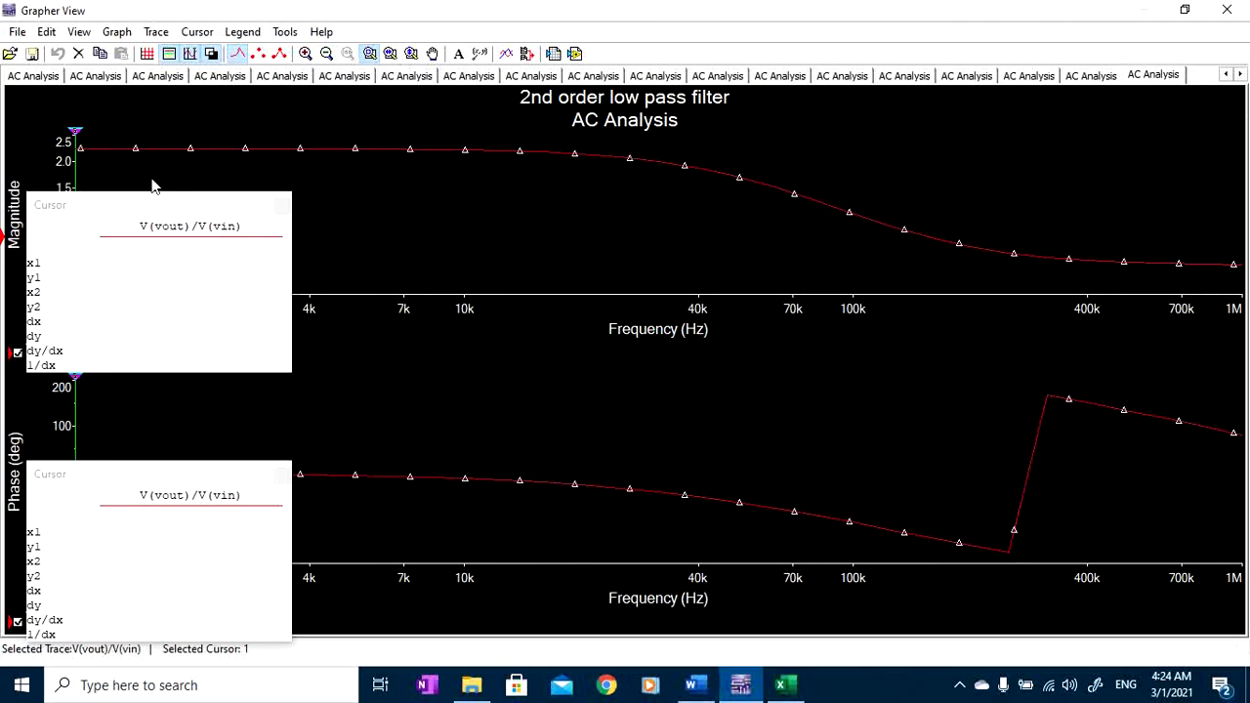
pyautogui.moveTo(82, 135)
pyautogui.mouseDown()
pyautogui.moveTo(287, 172)
pyautogui.moveTo(115, 147)
pyautogui.moveTo(362, 134)
pyautogui.moveTo(804, 144)
pyautogui.mouseUp()
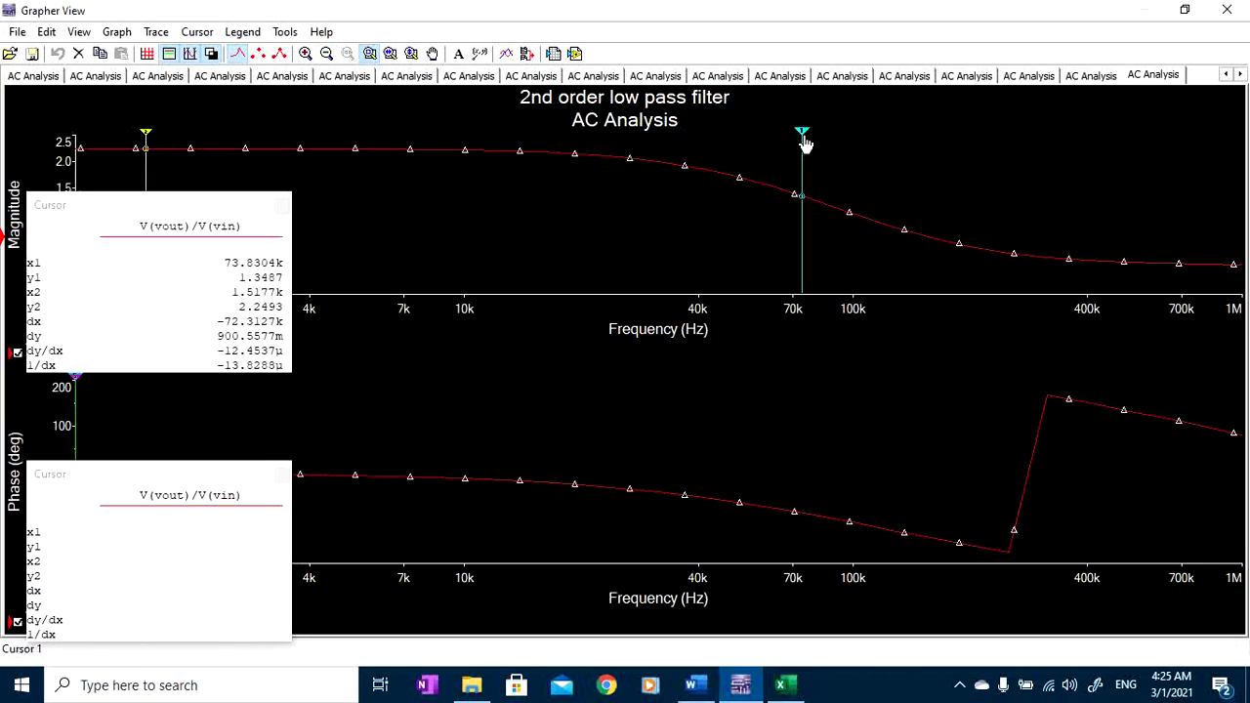
pyautogui.rightClick(803, 144)
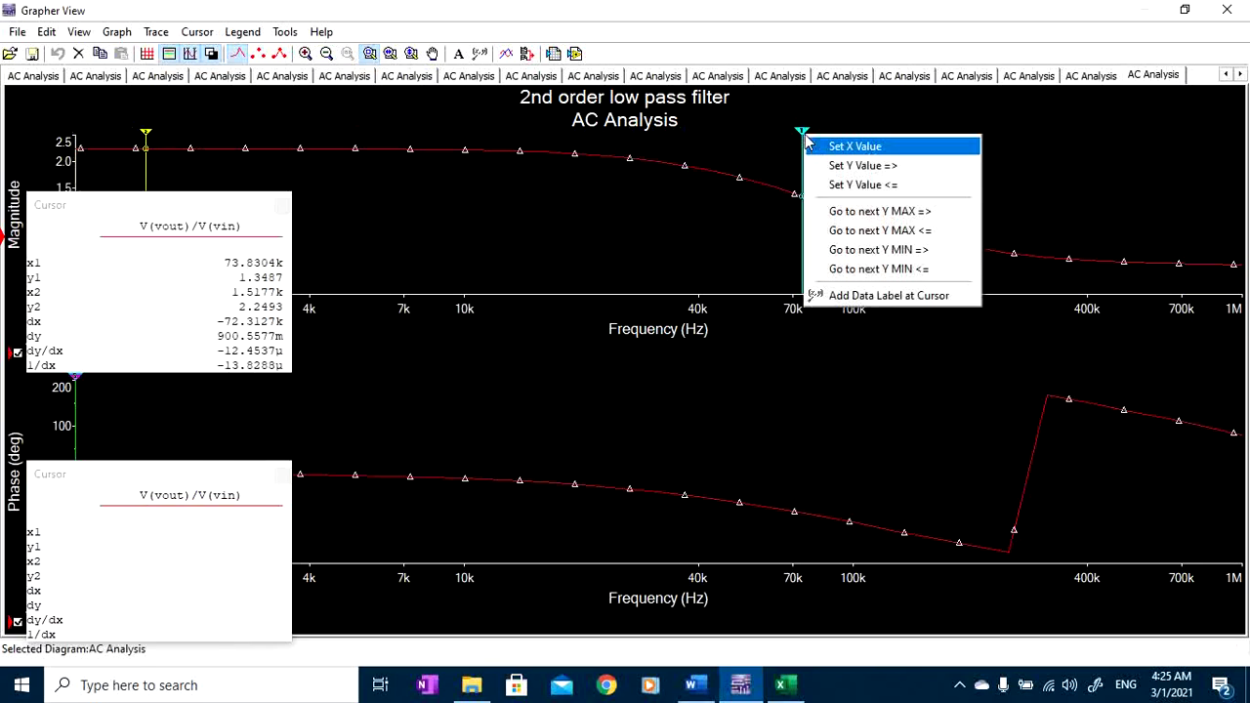
pyautogui.click(847, 234)
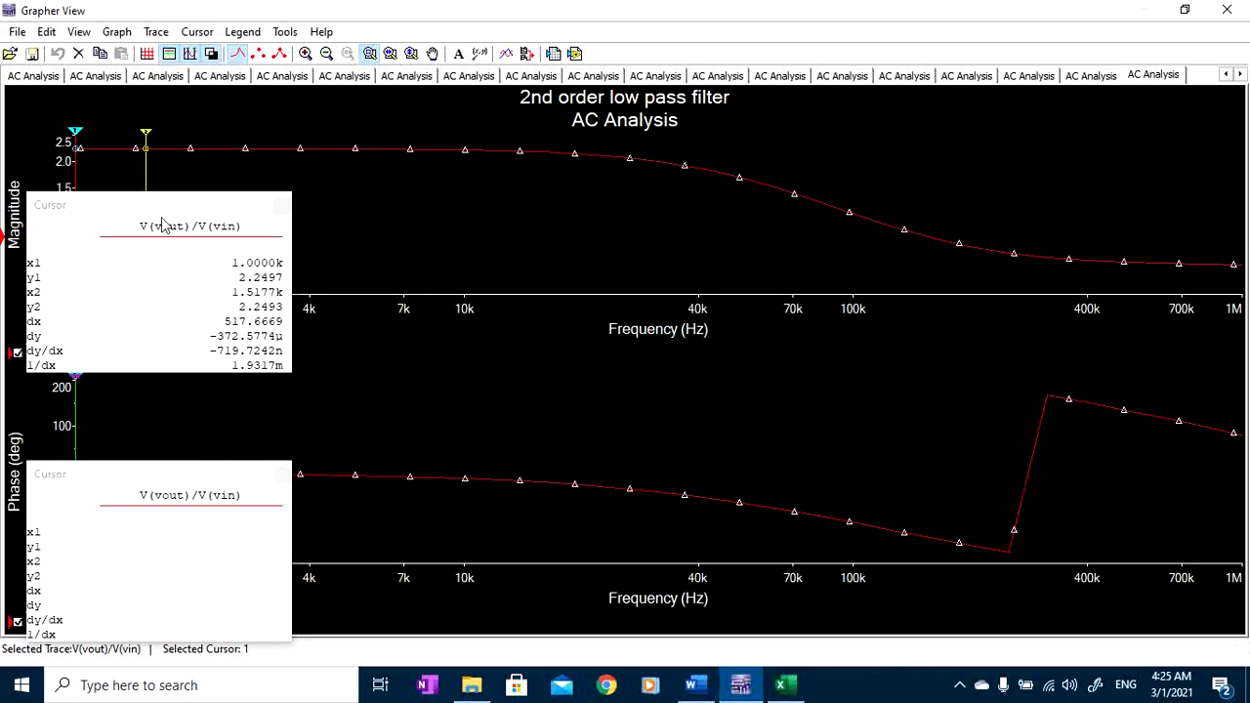
pyautogui.moveTo(145, 142)
pyautogui.mouseDown()
pyautogui.moveTo(104, 144)
pyautogui.moveTo(138, 145)
pyautogui.moveTo(124, 144)
pyautogui.mouseUp()
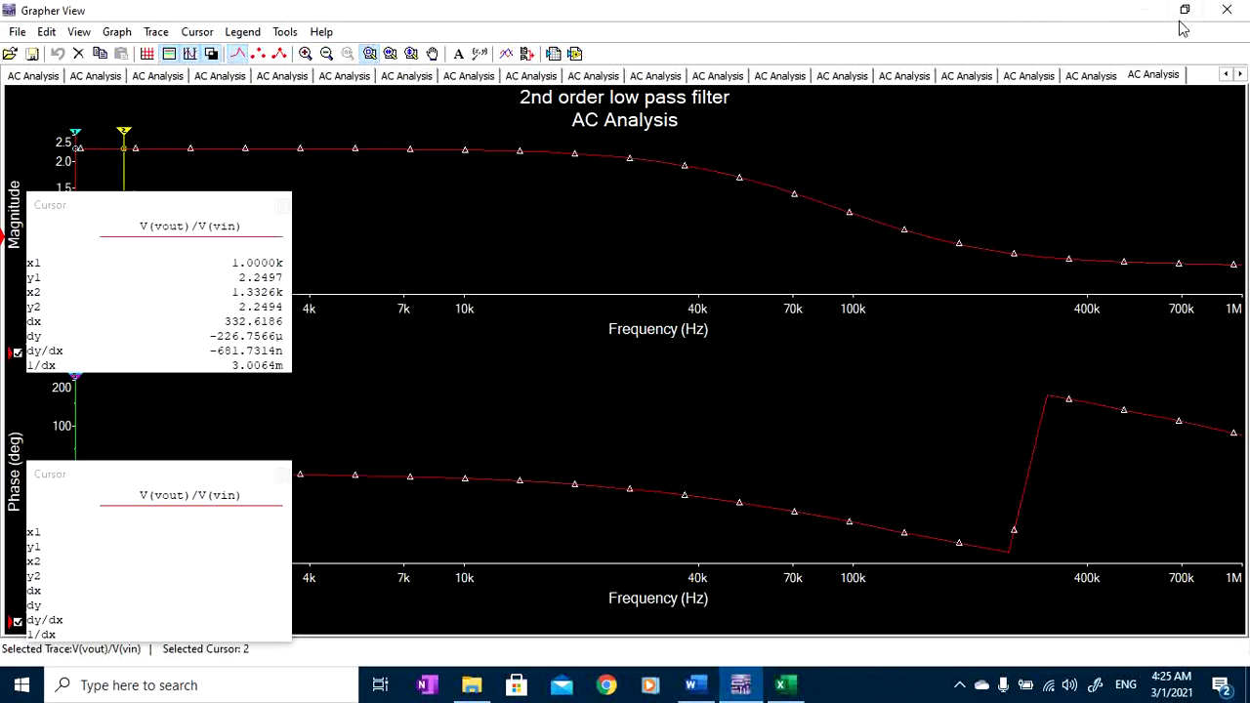
pyautogui.click(1226, 10)
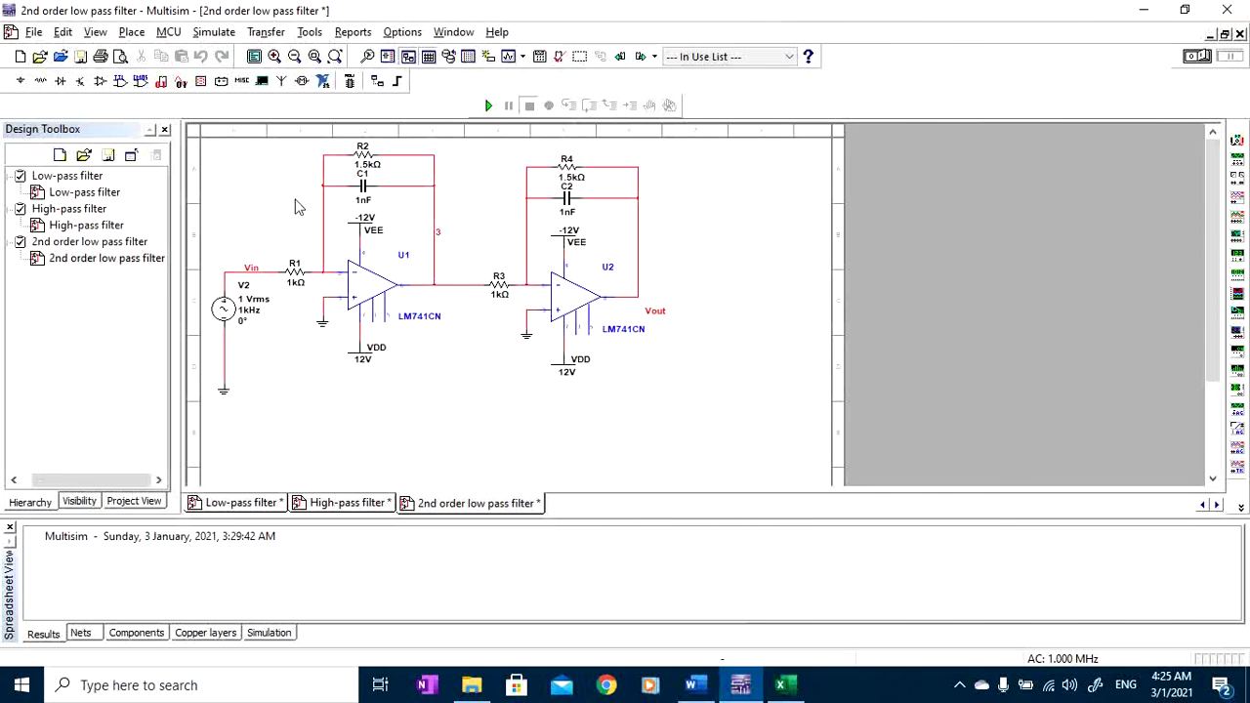
# Change the second-order low-pass filter's AC Analysis output expression to V(vout)/V(vin)/2.25.
pyautogui.click(214, 32)
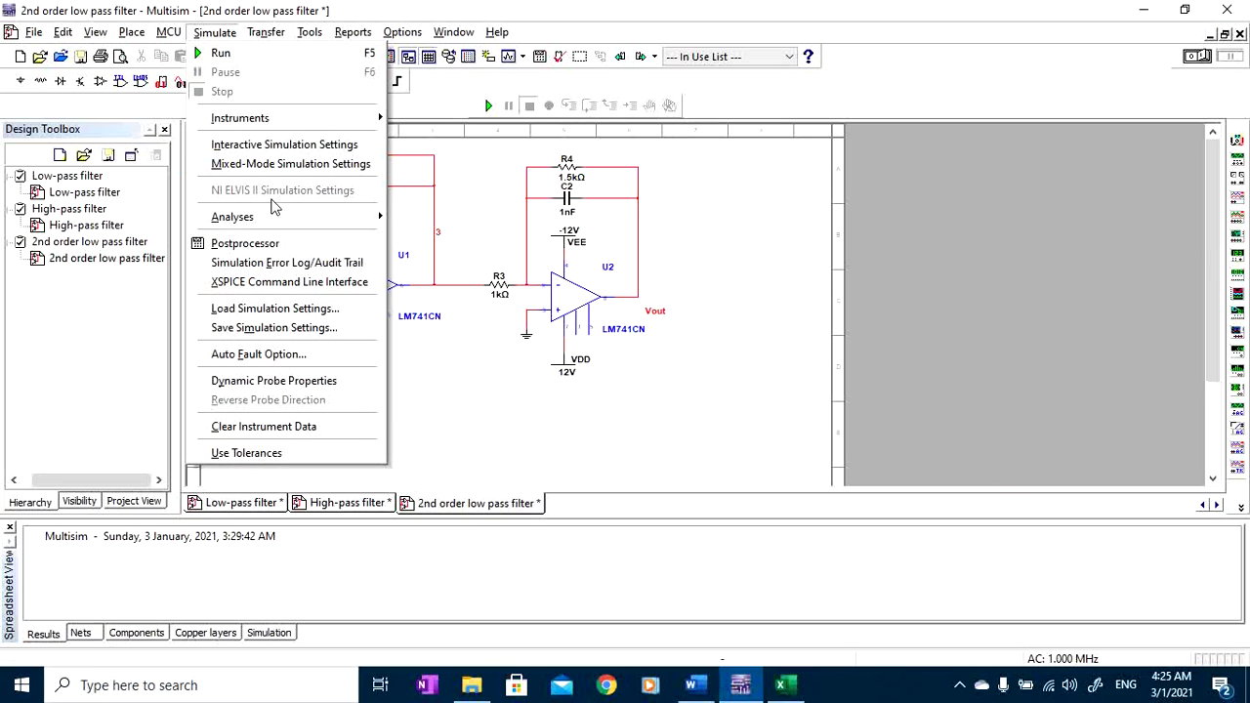
pyautogui.moveTo(301, 225)
pyautogui.click(445, 236)
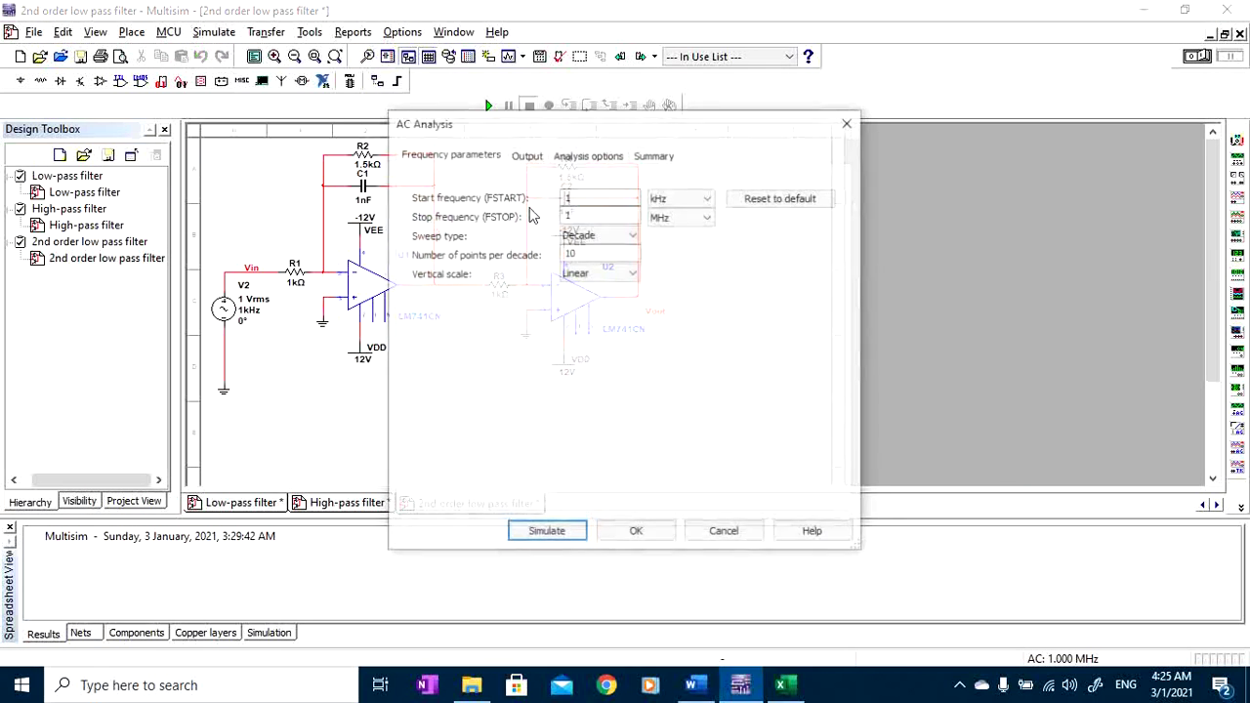
pyautogui.click(527, 156)
pyautogui.click(703, 215)
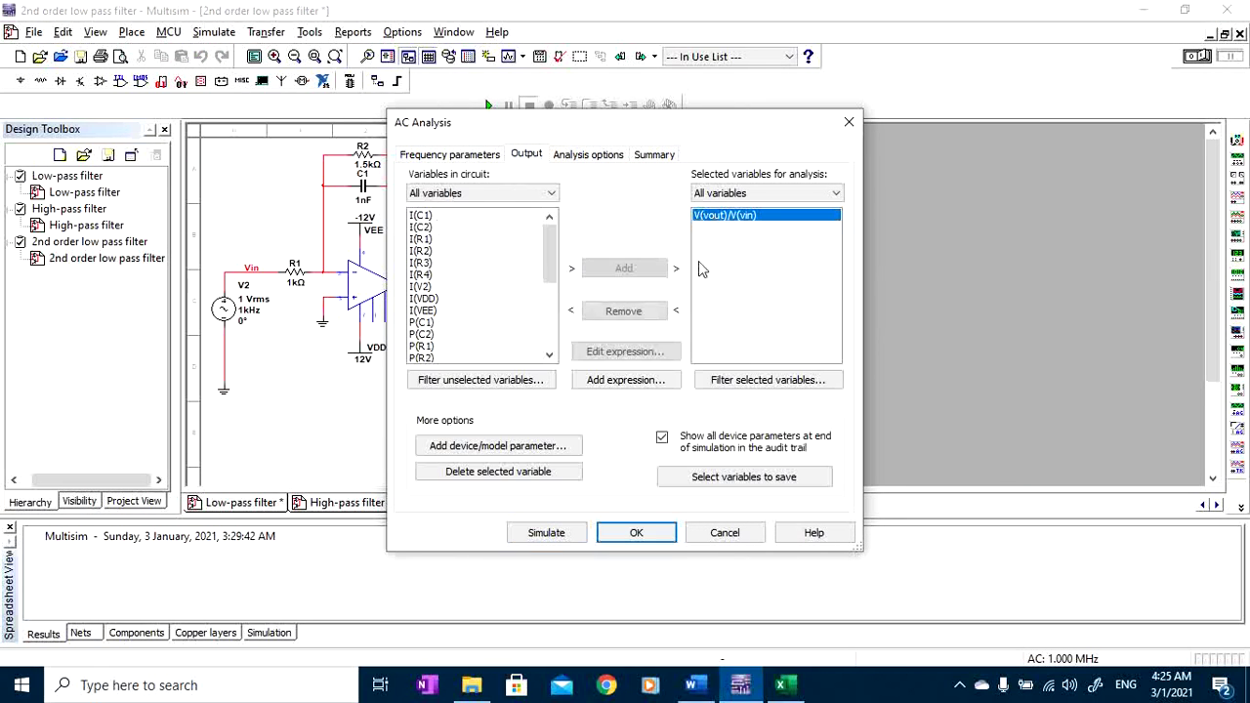
pyautogui.click(630, 351)
pyautogui.click(524, 454)
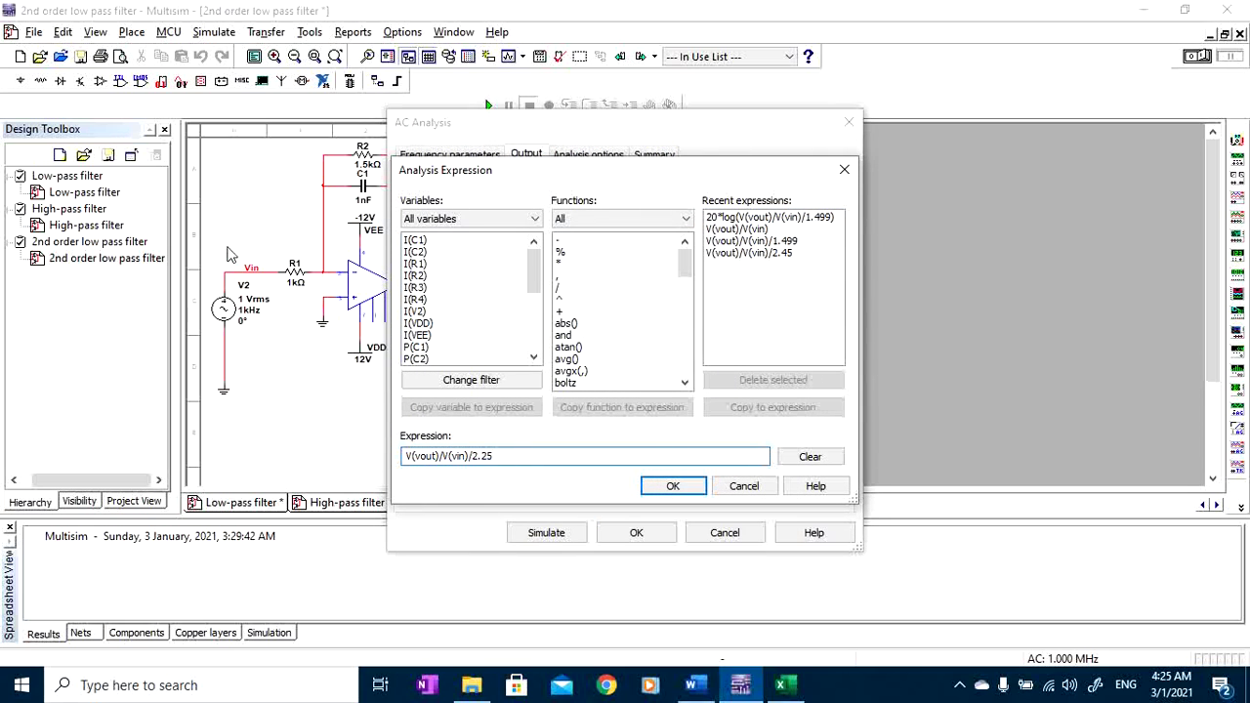
pyautogui.click(672, 485)
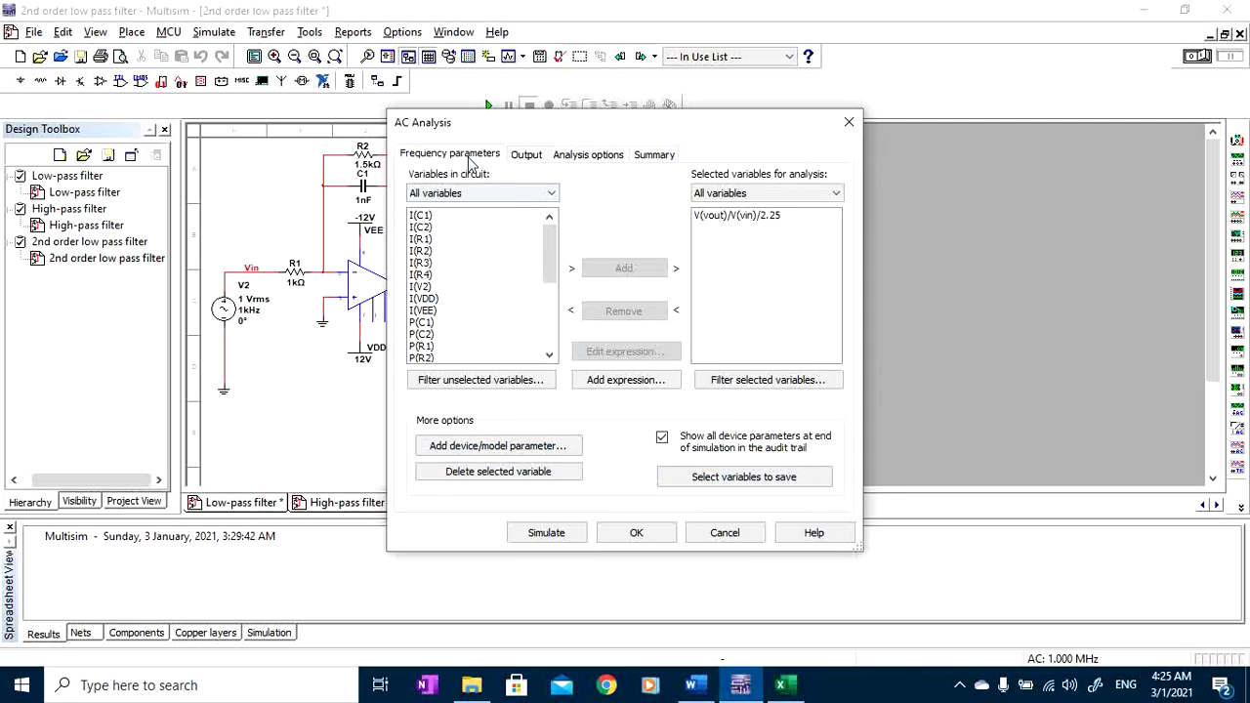
# Set the vertical scale of the second-order low-pass filter's AC Analysis to Decibel.
pyautogui.click(470, 158)
pyautogui.click(578, 273)
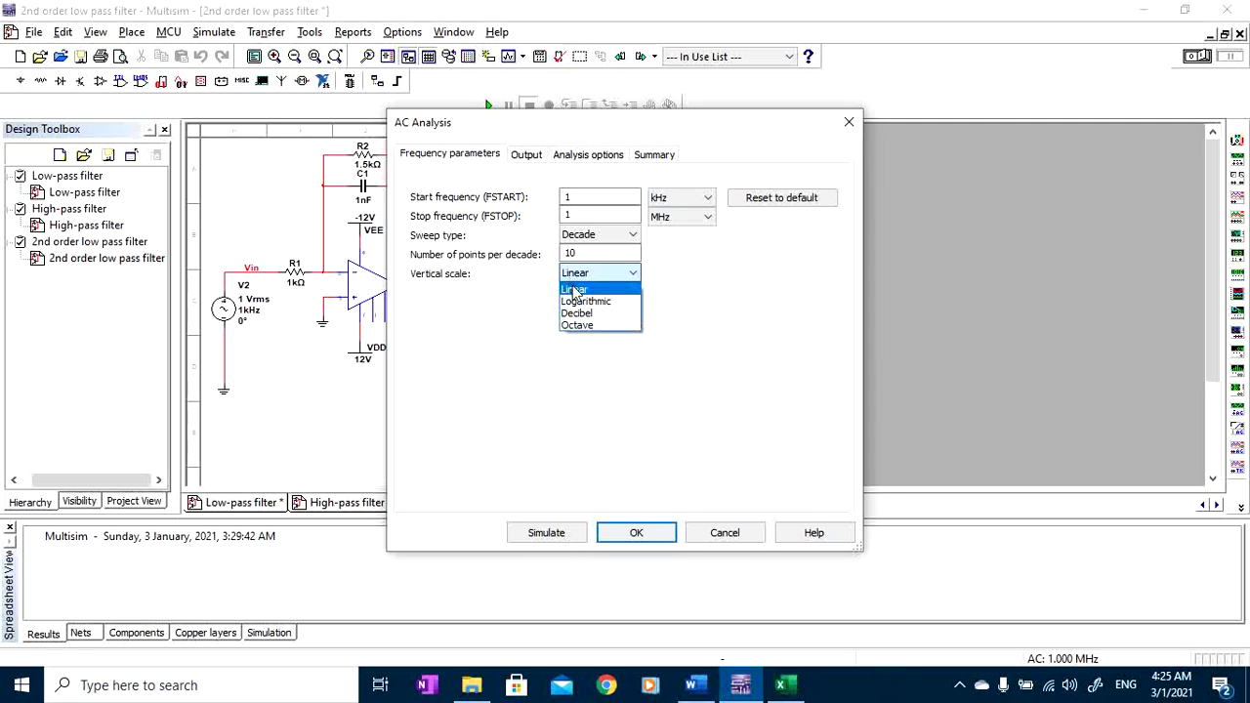
pyautogui.click(578, 312)
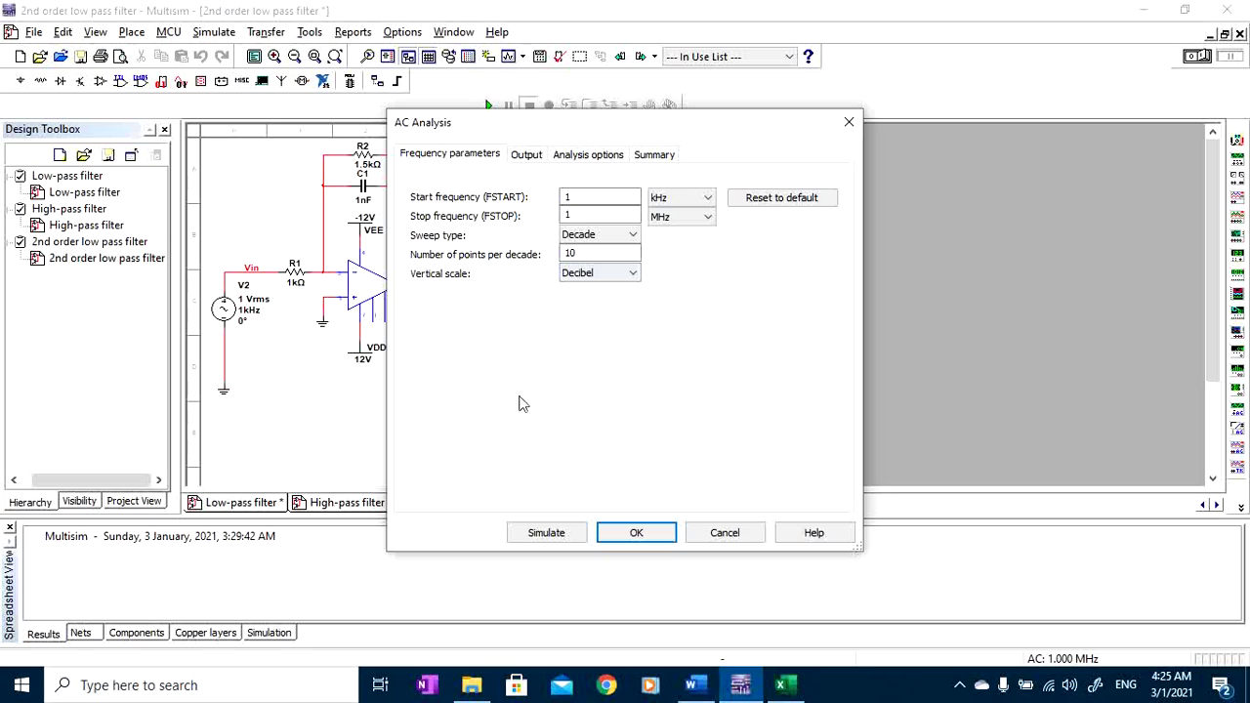
# Run the normalized decibel AC Analysis, placing magnitude cursor 2 at about 2.45 kHz and cursor 1 at about 20.1 kHz.
pyautogui.click(555, 532)
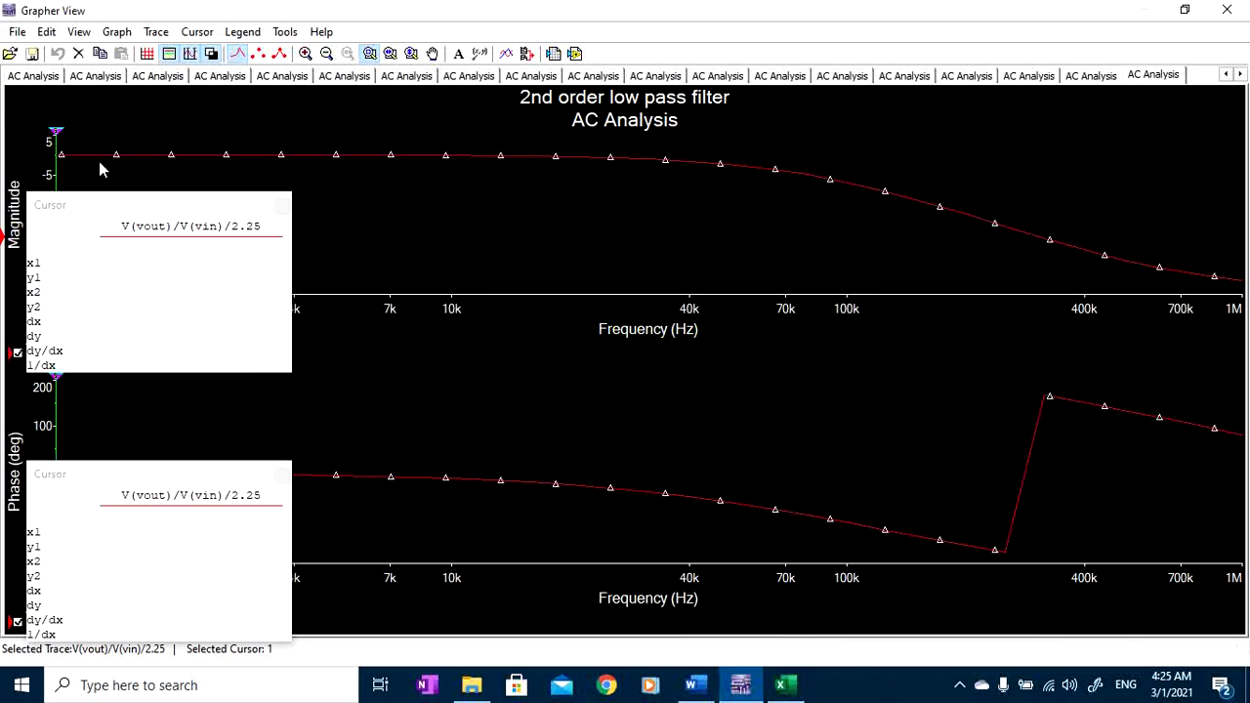
pyautogui.moveTo(56, 131); pyautogui.dragTo(210, 137)
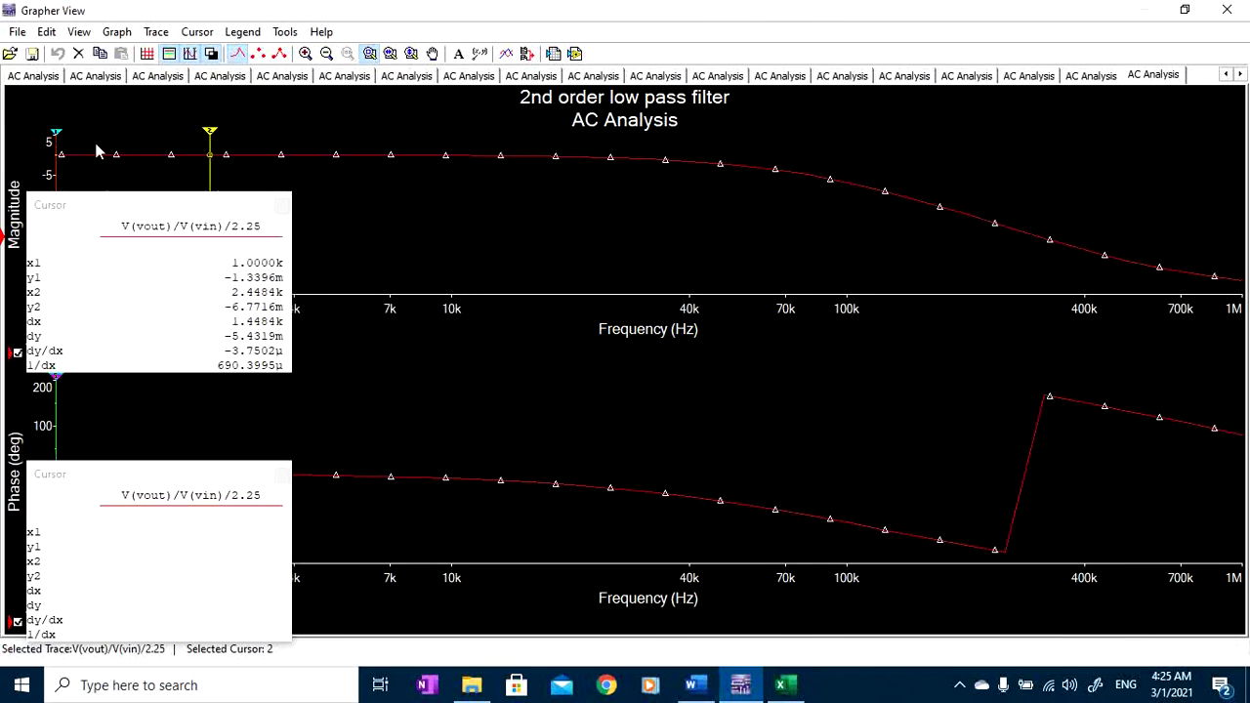
pyautogui.moveTo(56, 130); pyautogui.dragTo(573, 153)
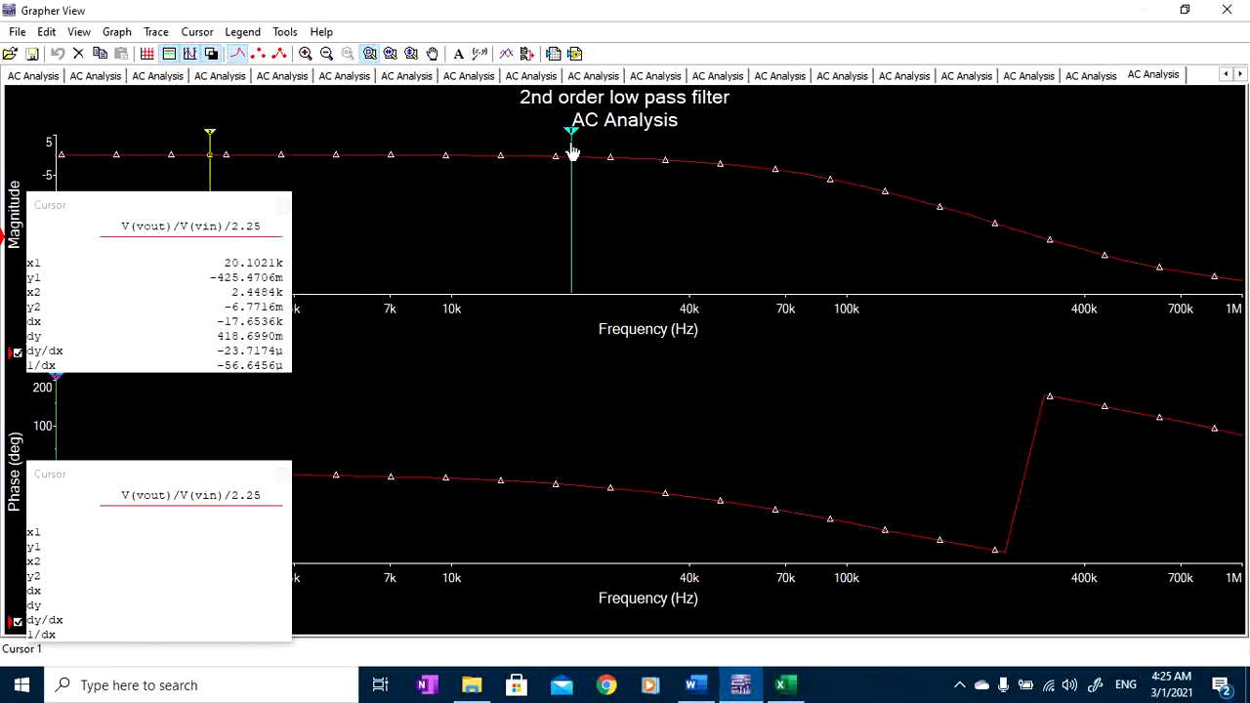
# Locate the second-order low-pass filter's cut-off frequency by moving cursor 1 to a magnitude of -3 dB on the curve.
pyautogui.rightClick(572, 139)
pyautogui.click(609, 164)
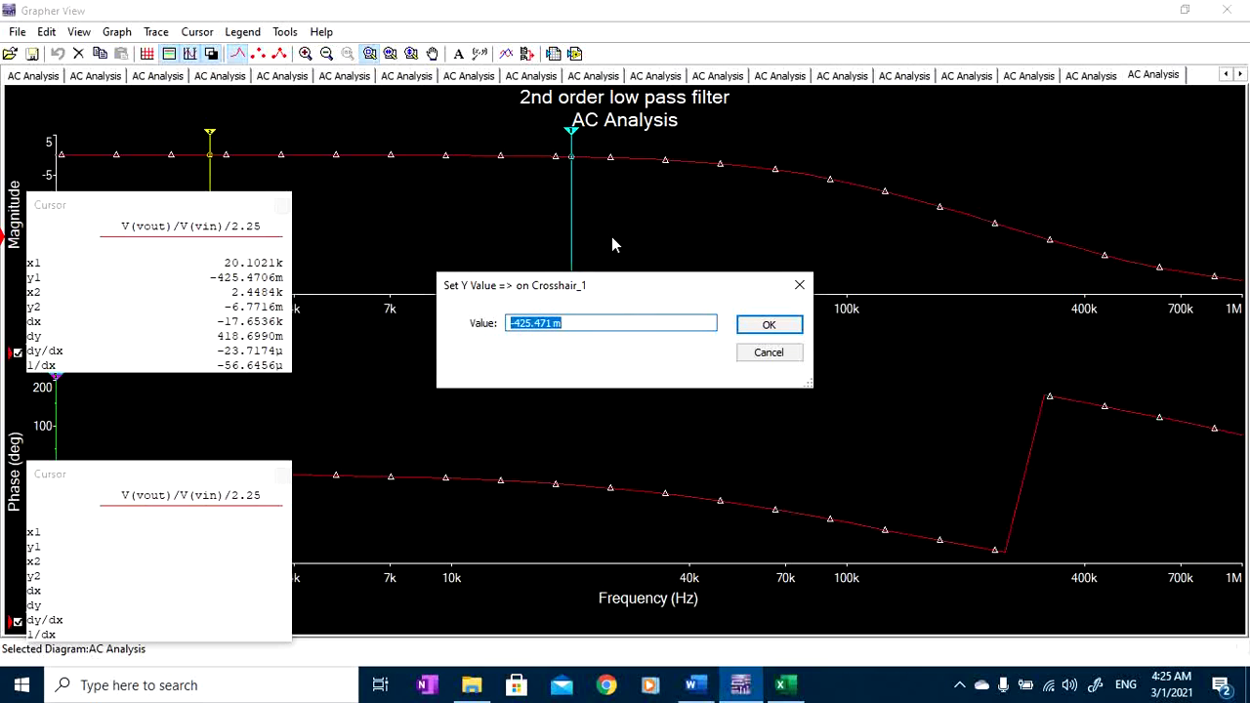
pyautogui.write('-3')
pyautogui.click(748, 328)
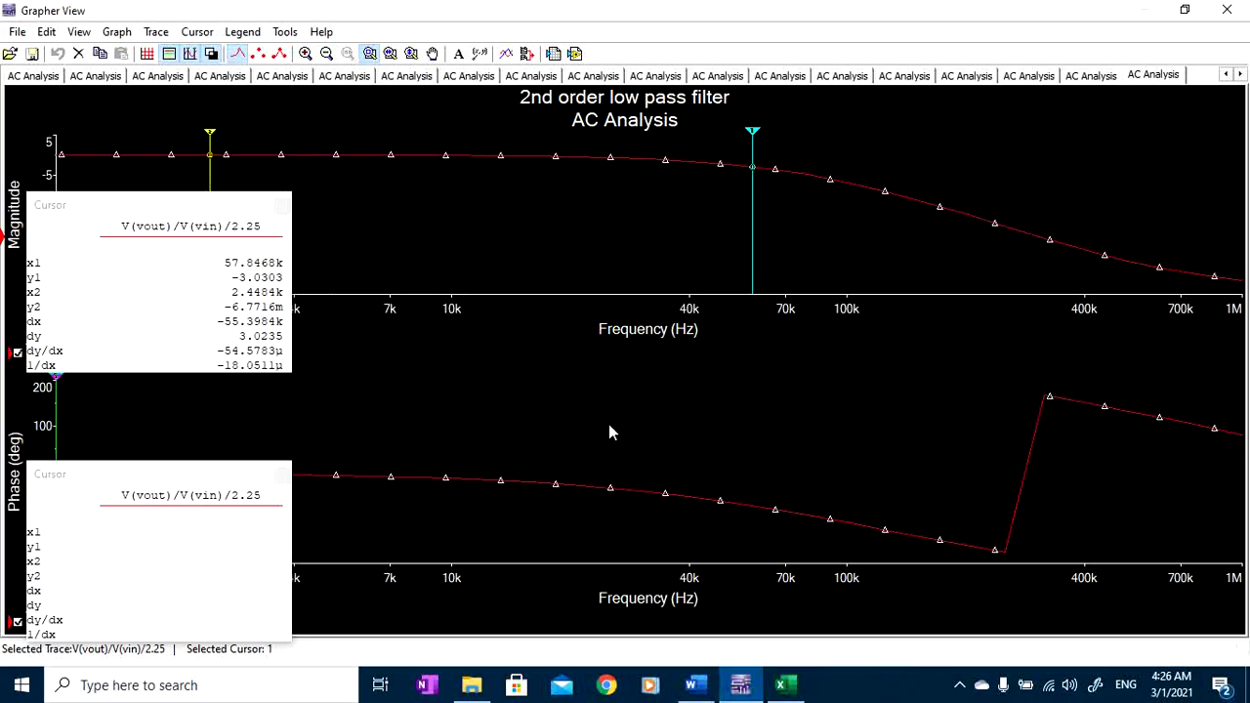
# Compare the measured cut-off frequency with the second-order low-pass filter table in the Word report, and close the graph window.
pyautogui.click(691, 684)
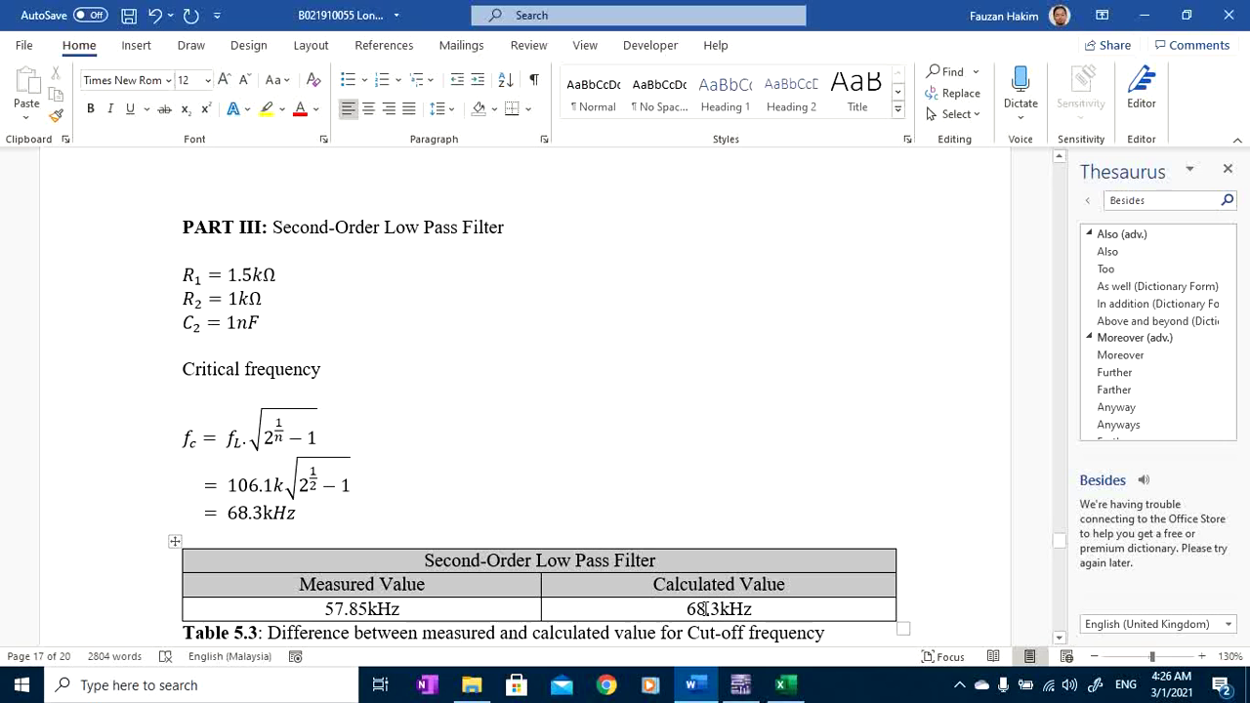
pyautogui.click(1143, 15)
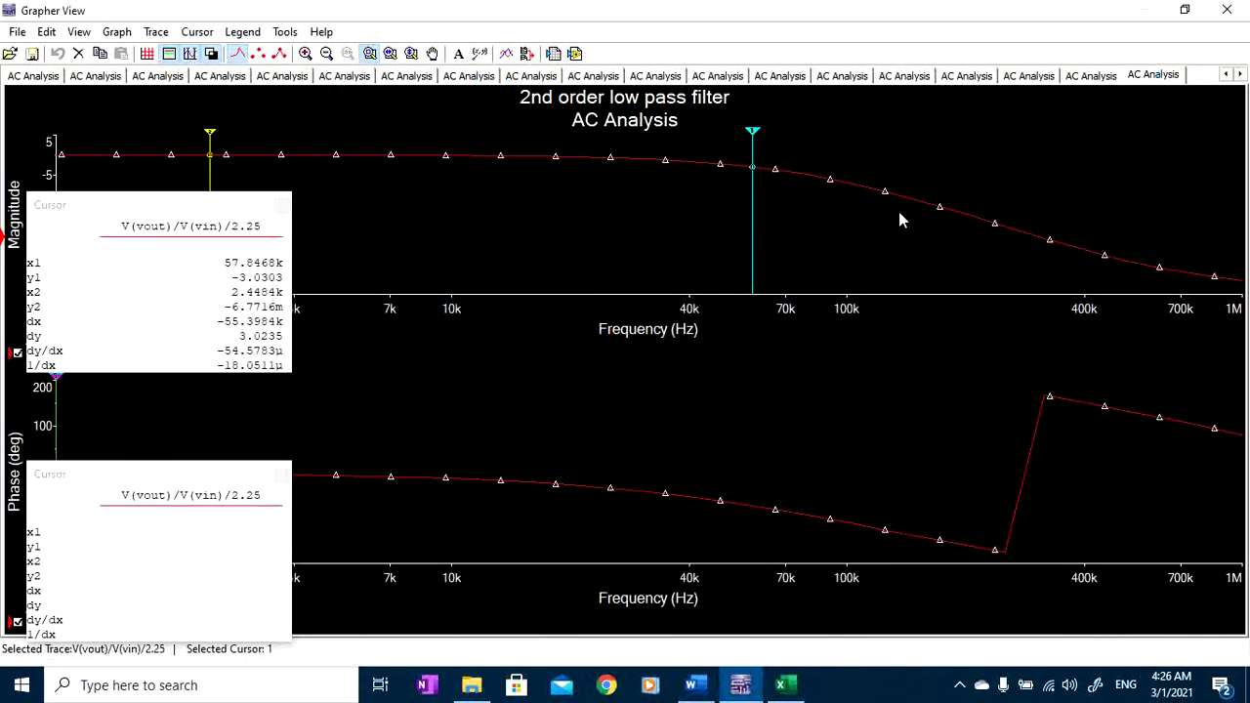
pyautogui.click(1226, 10)
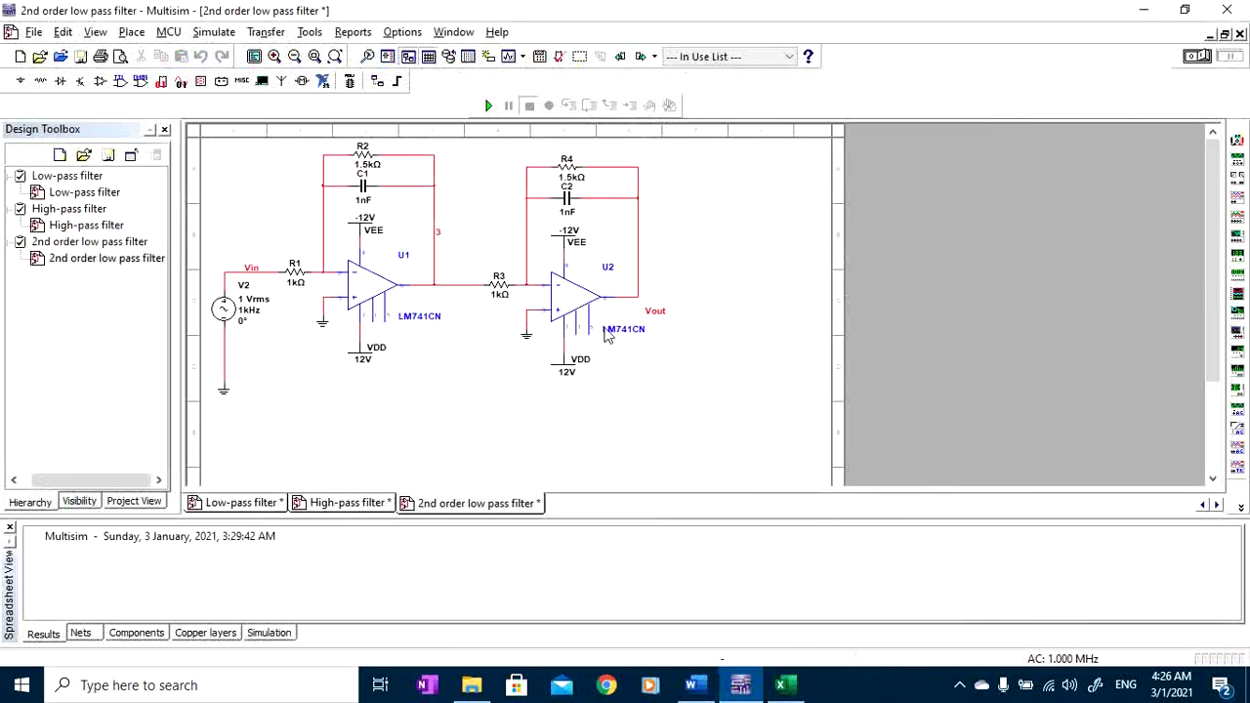